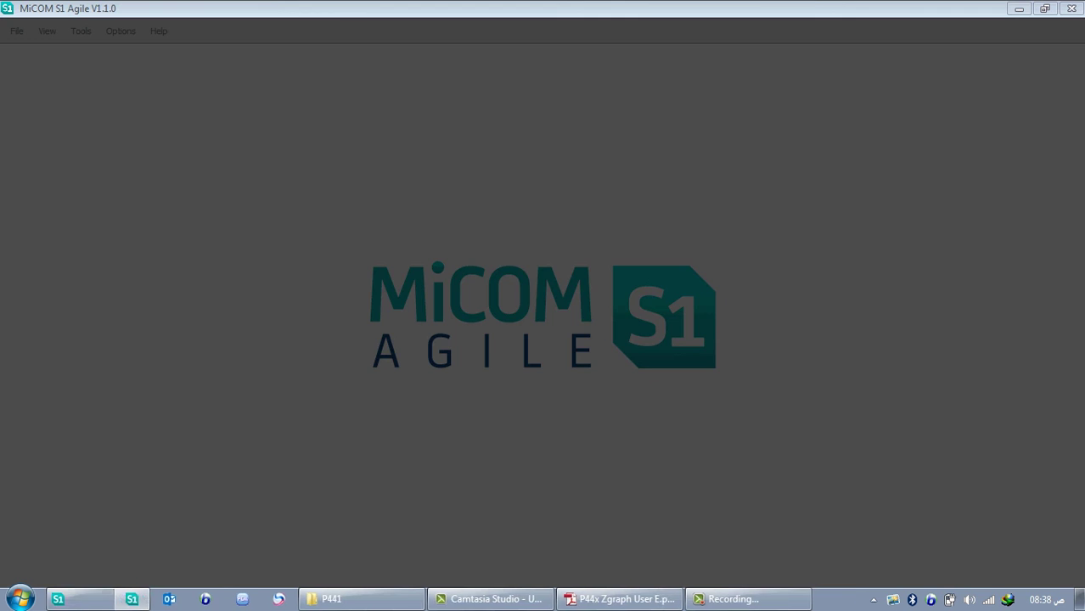
- Accept the disclaimer notice and open the existing system MUHAYIL WEST TEST in System Explorer
{"action": "left_click", "coordinate": [345, 400]}
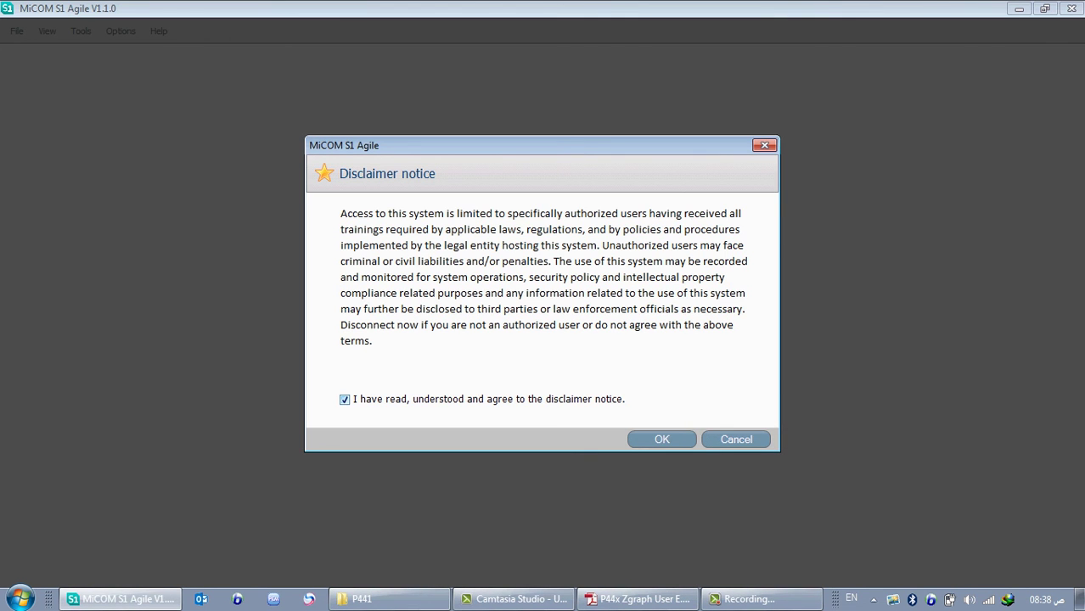
{"action": "left_click", "coordinate": [663, 440]}
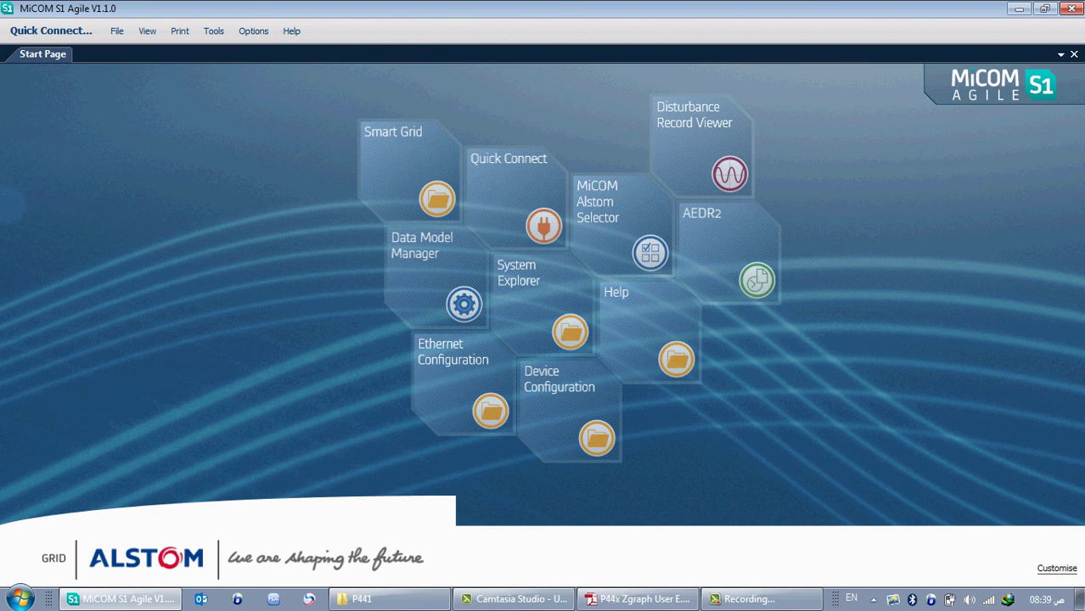
{"action": "left_click", "coordinate": [570, 332]}
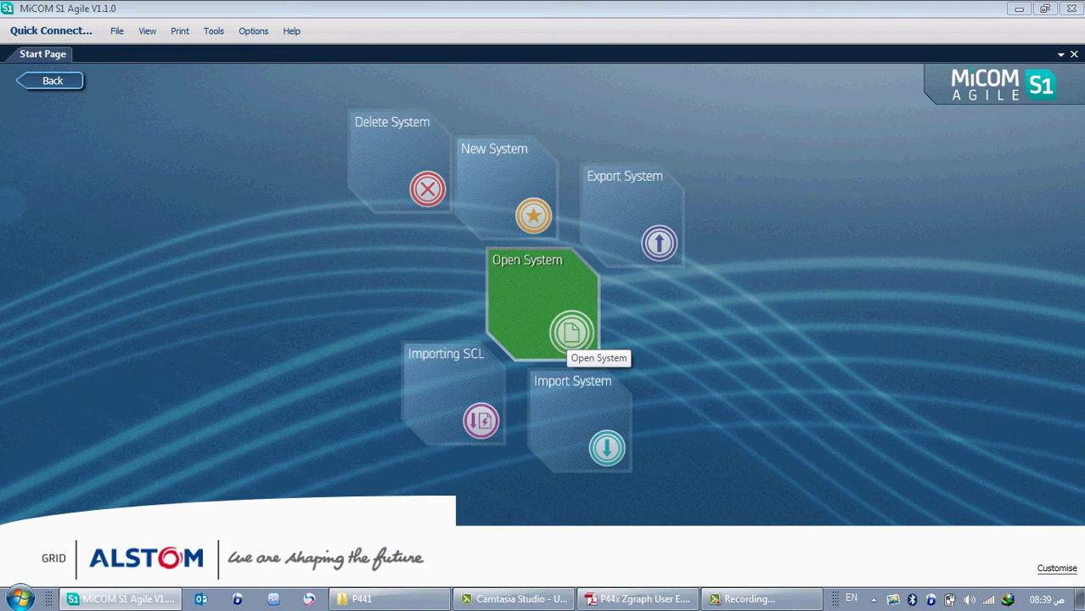
{"action": "left_click", "coordinate": [571, 333]}
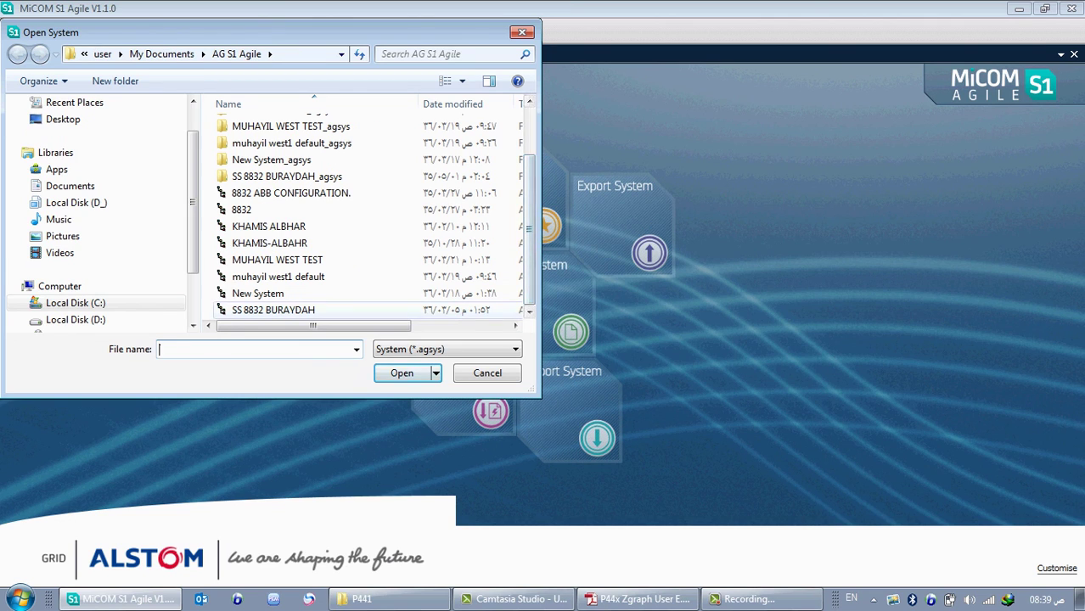
{"action": "left_click", "coordinate": [277, 261]}
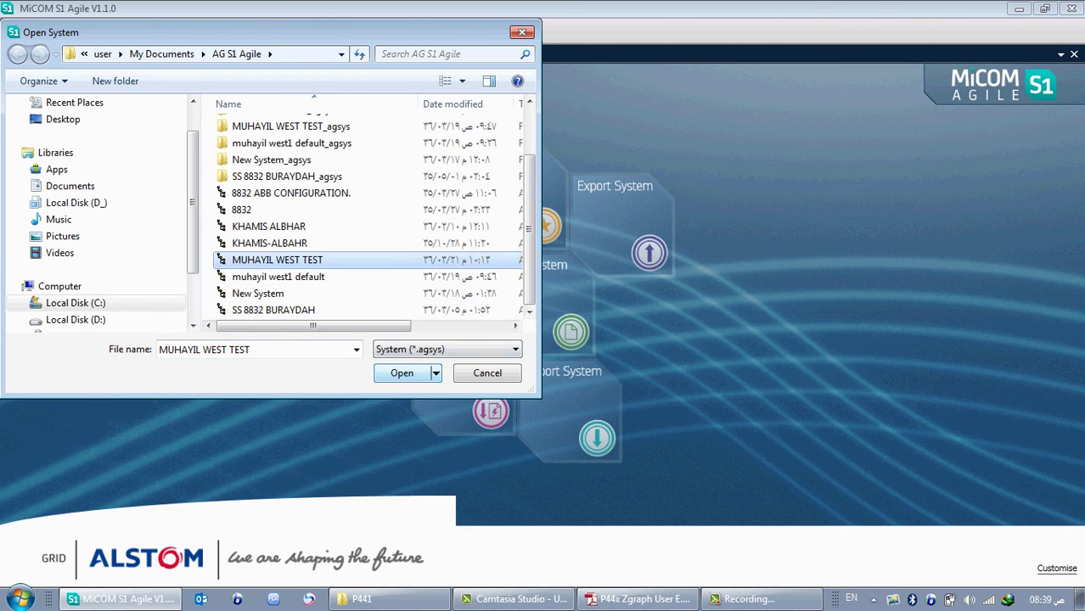
{"action": "left_click", "coordinate": [403, 373]}
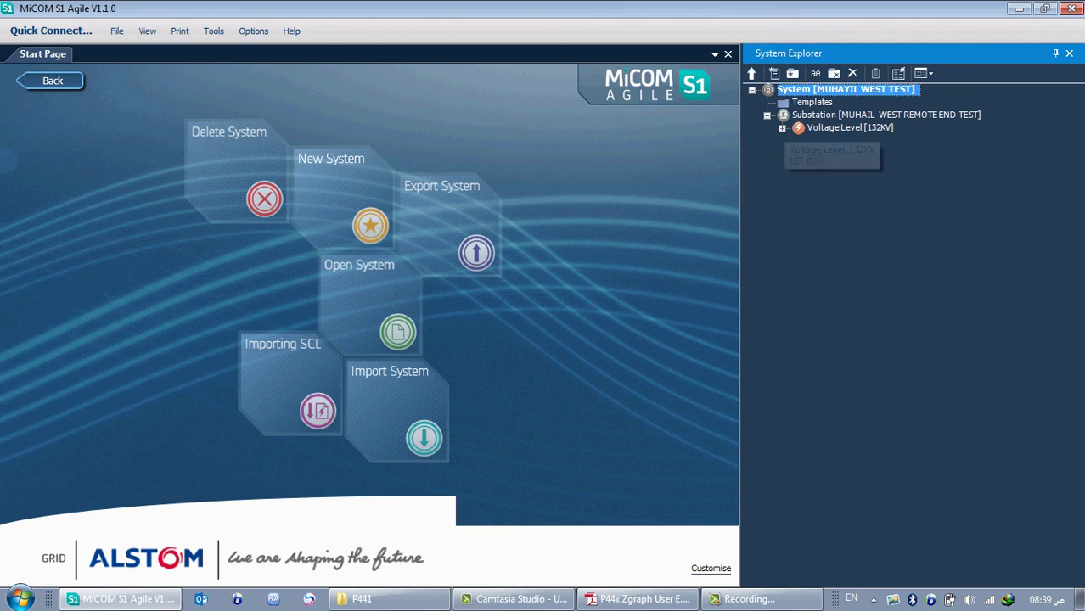
- Open the DEFAULT SETTING file of device P441 in the 132KV bay E14+EF OHL-2
{"action": "left_click", "coordinate": [797, 141]}
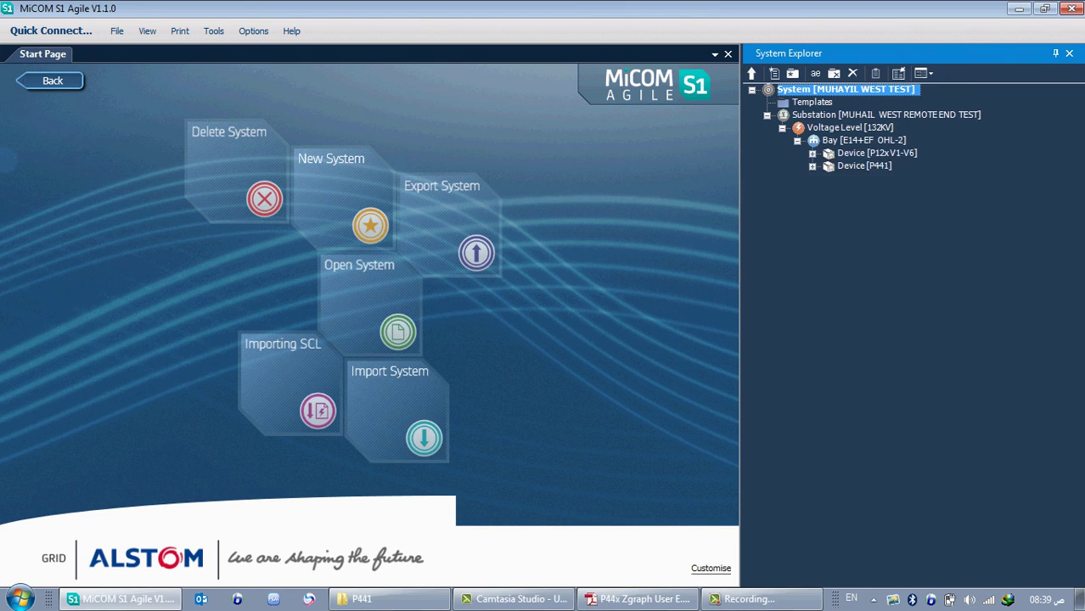
{"action": "left_click", "coordinate": [760, 602]}
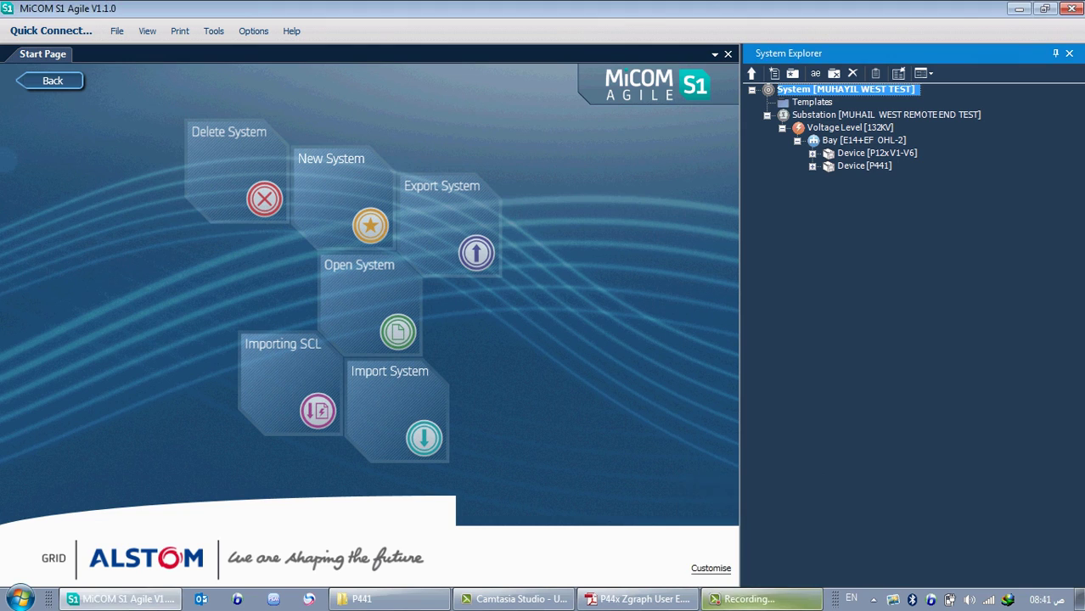
{"action": "left_click", "coordinate": [812, 167]}
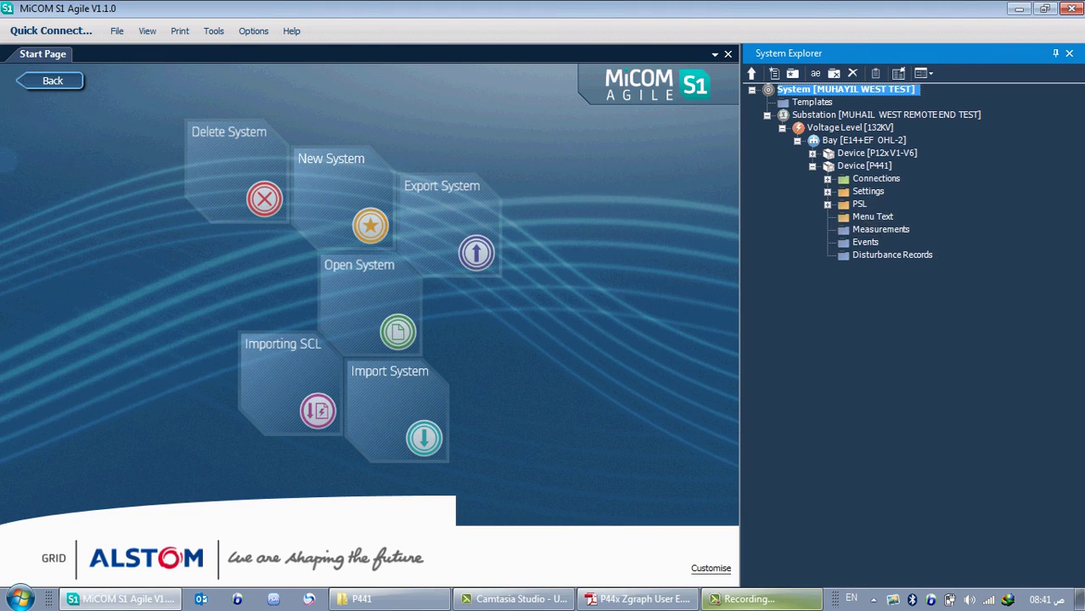
{"action": "left_click", "coordinate": [828, 192]}
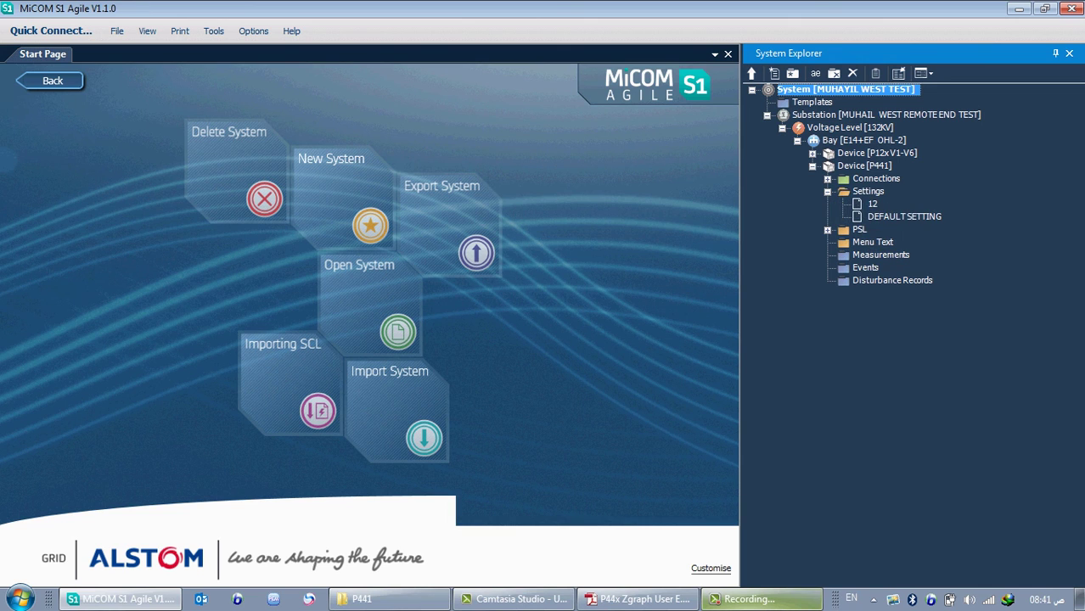
{"action": "double_click", "coordinate": [904, 216]}
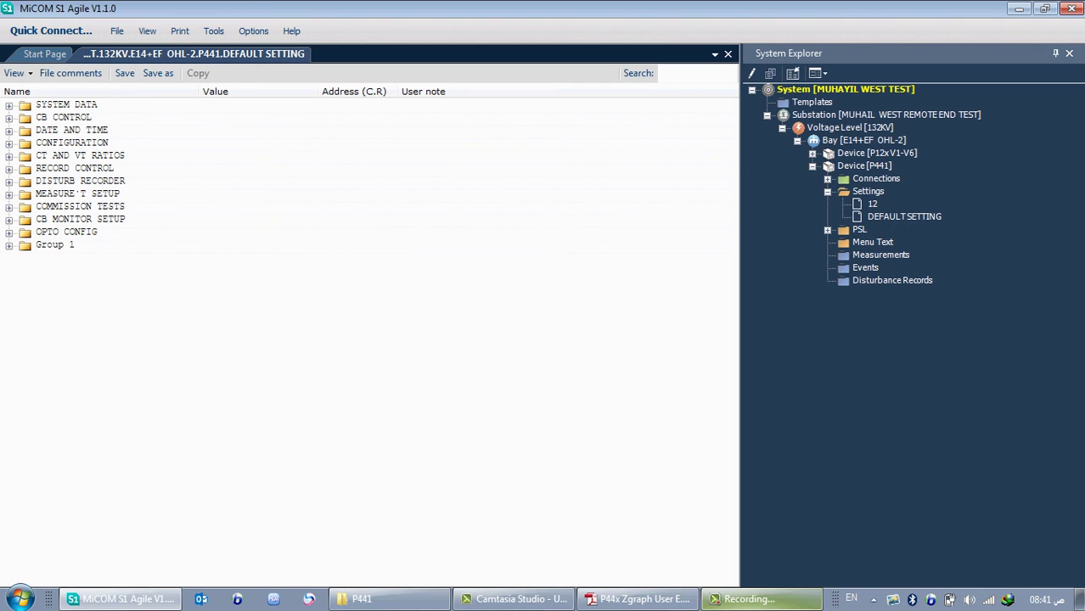
- Review the Description, Plant Reference and Frequency settings under SYSTEM DATA and collapse the group
{"action": "left_click", "coordinate": [10, 105]}
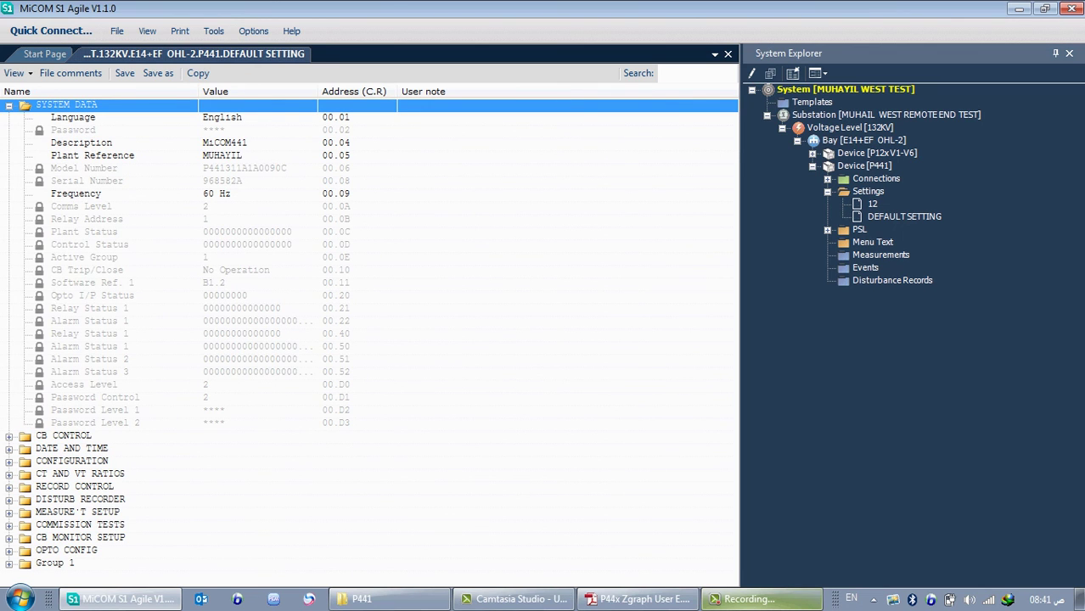
{"action": "left_click", "coordinate": [81, 143]}
{"action": "left_click", "coordinate": [92, 155]}
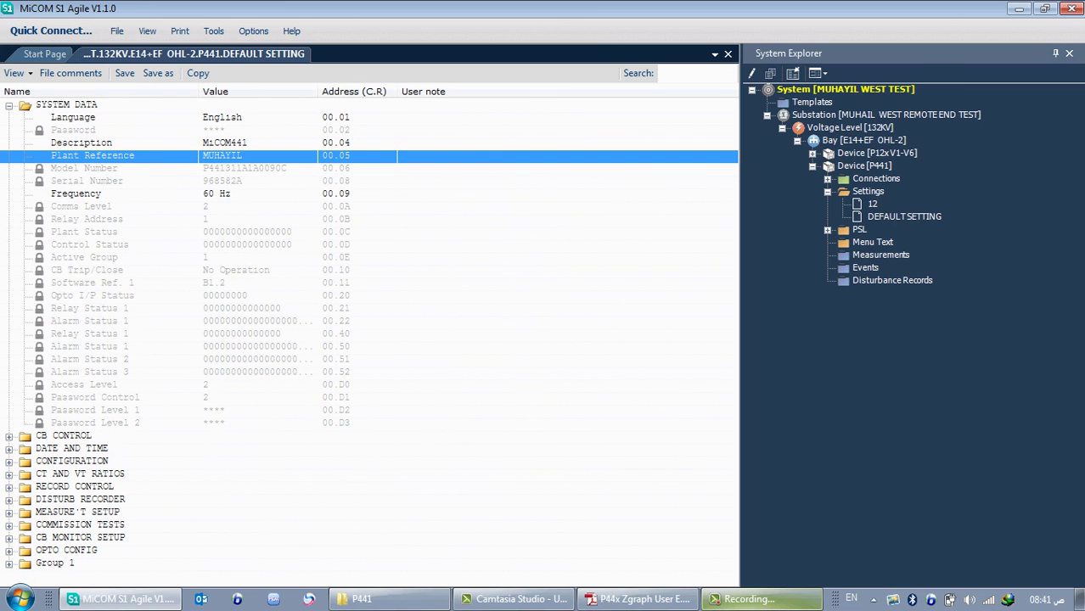
{"action": "left_click", "coordinate": [77, 194]}
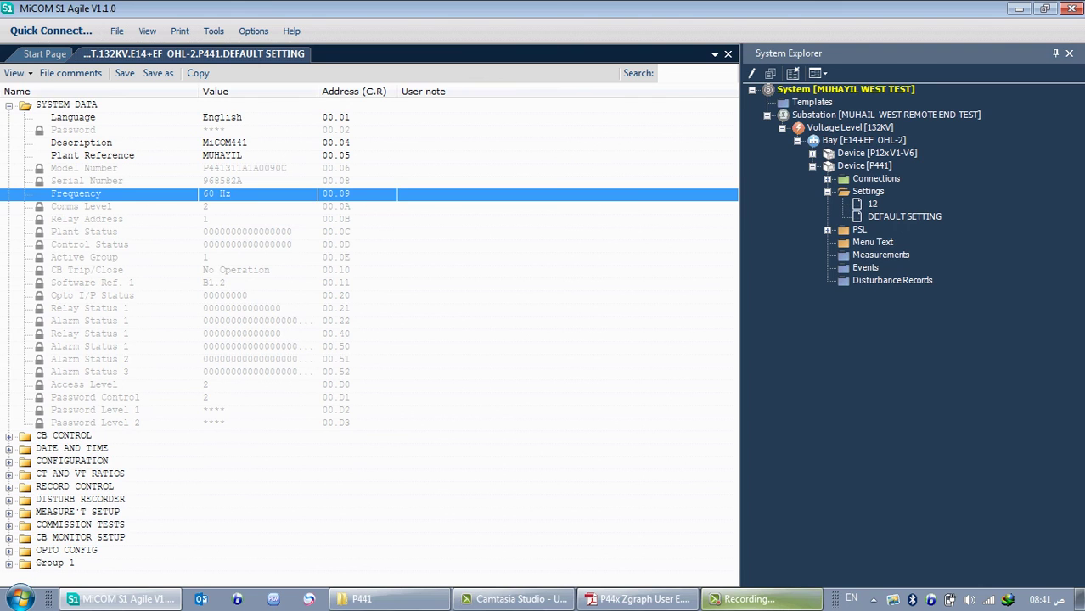
{"action": "left_click", "coordinate": [10, 105]}
- Check the CB Control by setting and the contents of DATE AND TIME, leaving both groups collapsed
{"action": "left_click", "coordinate": [9, 118]}
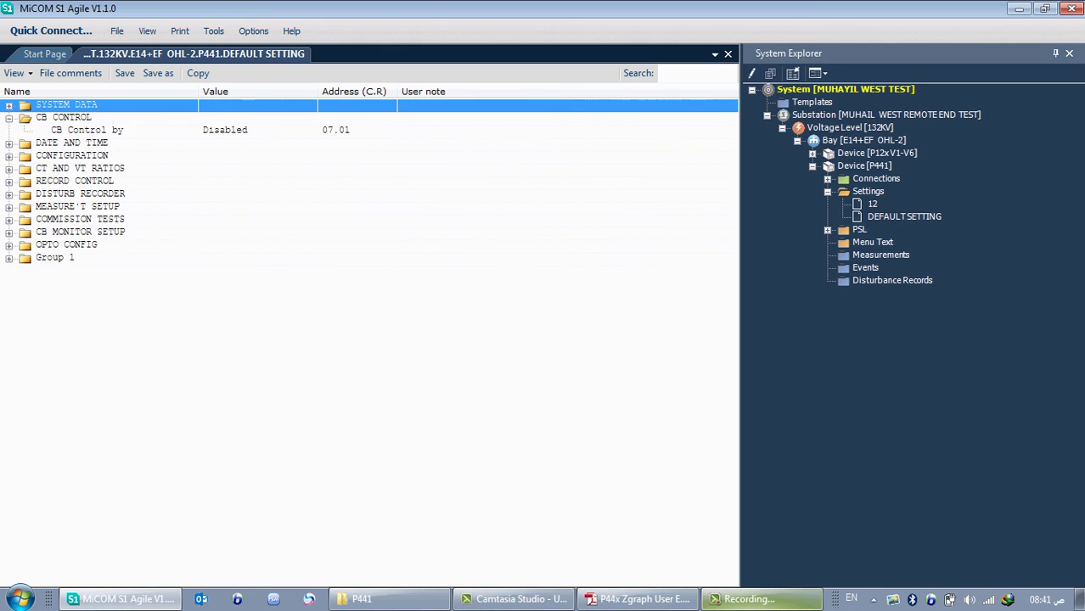
{"action": "left_click", "coordinate": [86, 130]}
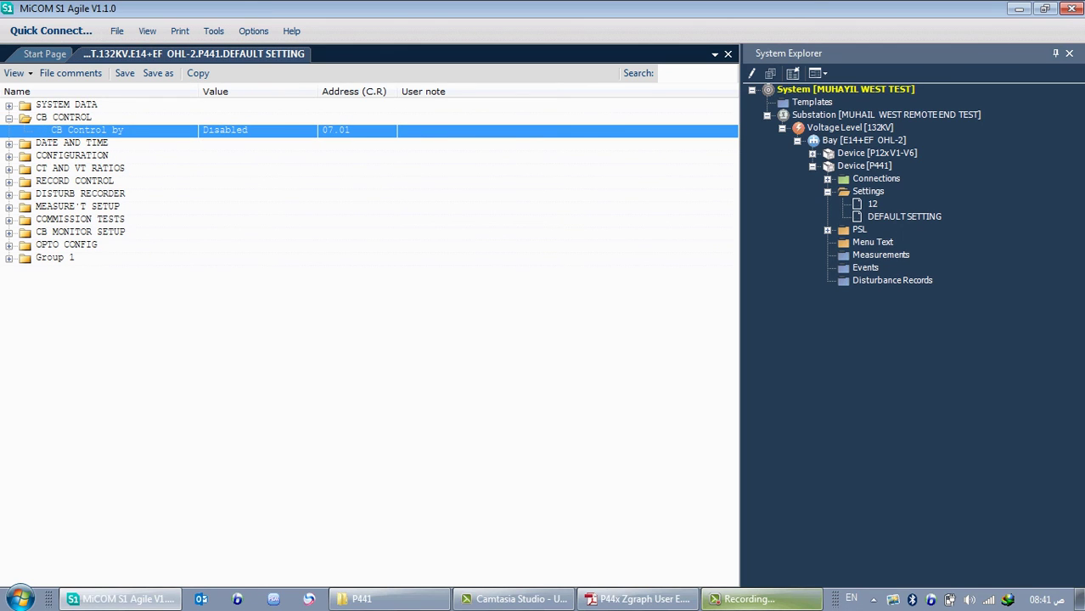
{"action": "left_click", "coordinate": [9, 143]}
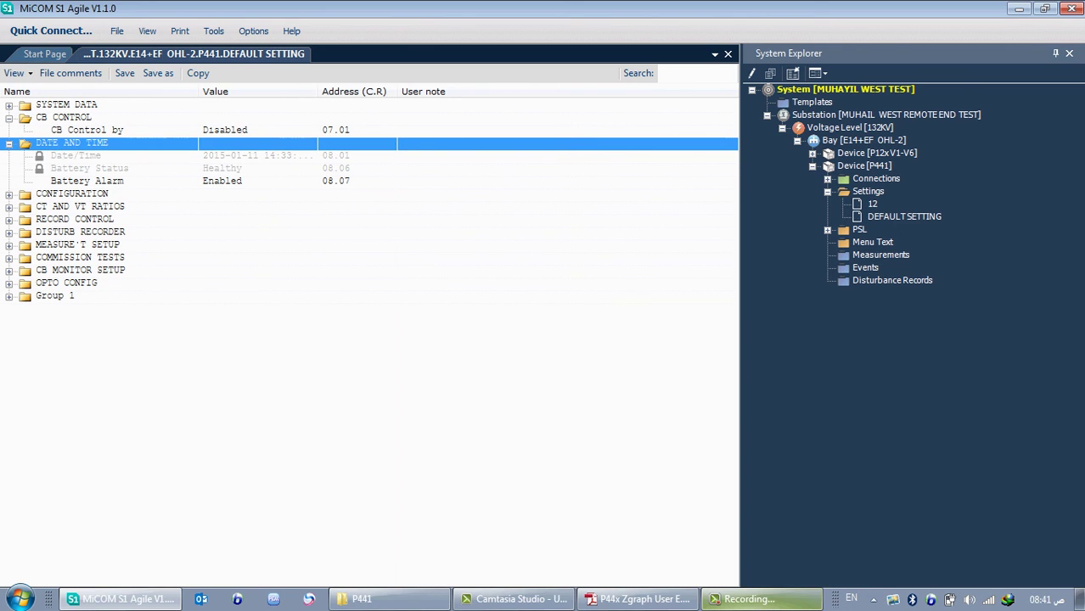
{"action": "left_click", "coordinate": [9, 118]}
{"action": "left_click", "coordinate": [10, 131]}
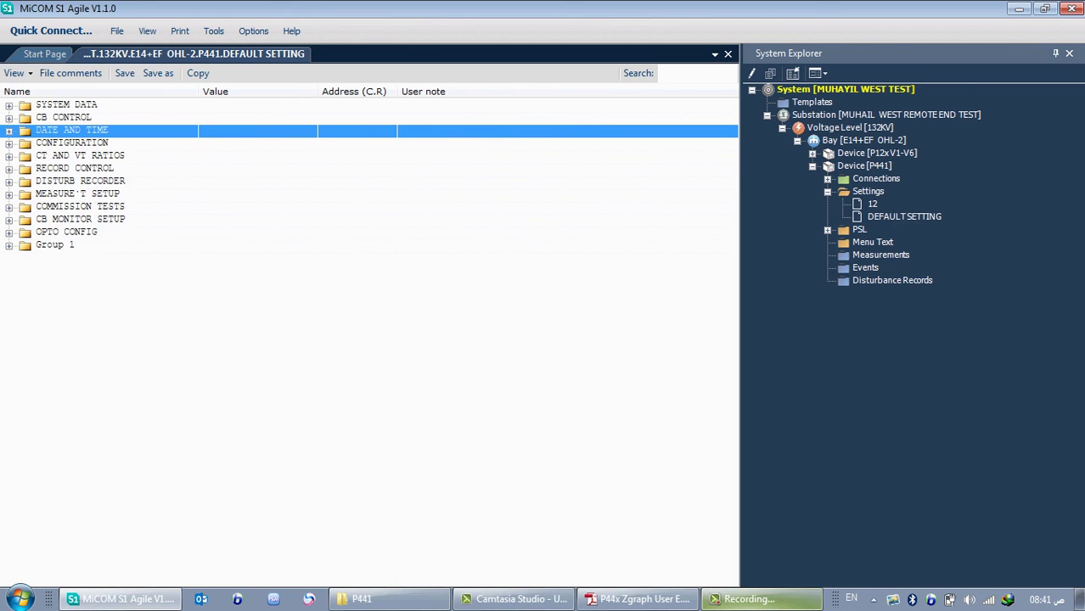
- Review the CONFIGURATION group's distance protection, power swing, back-up overcurrent, CB fail and supervision functions
{"action": "left_click", "coordinate": [9, 143]}
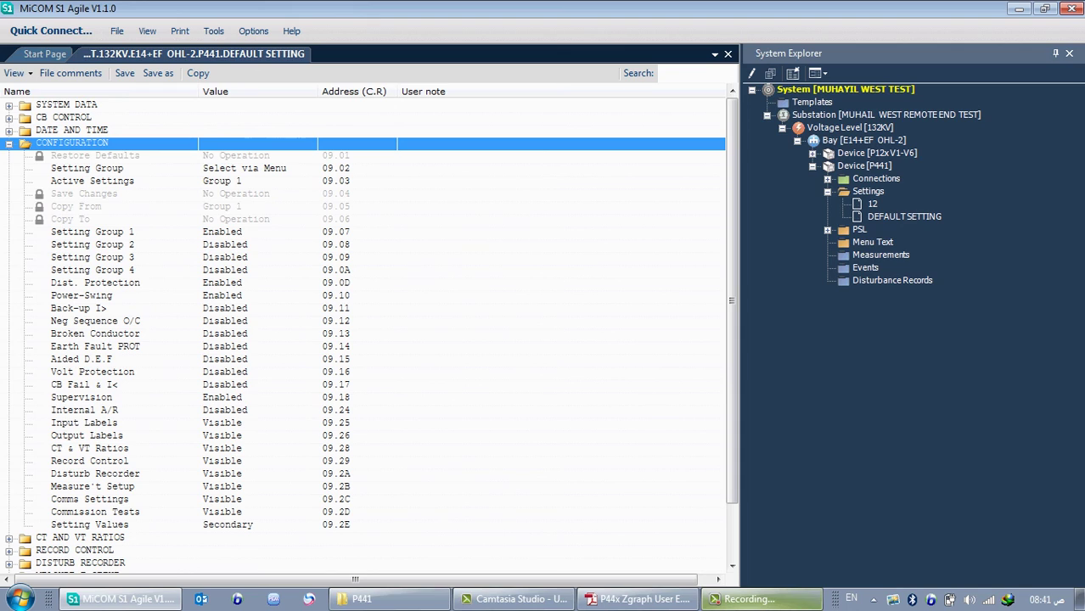
{"action": "left_click", "coordinate": [95, 284]}
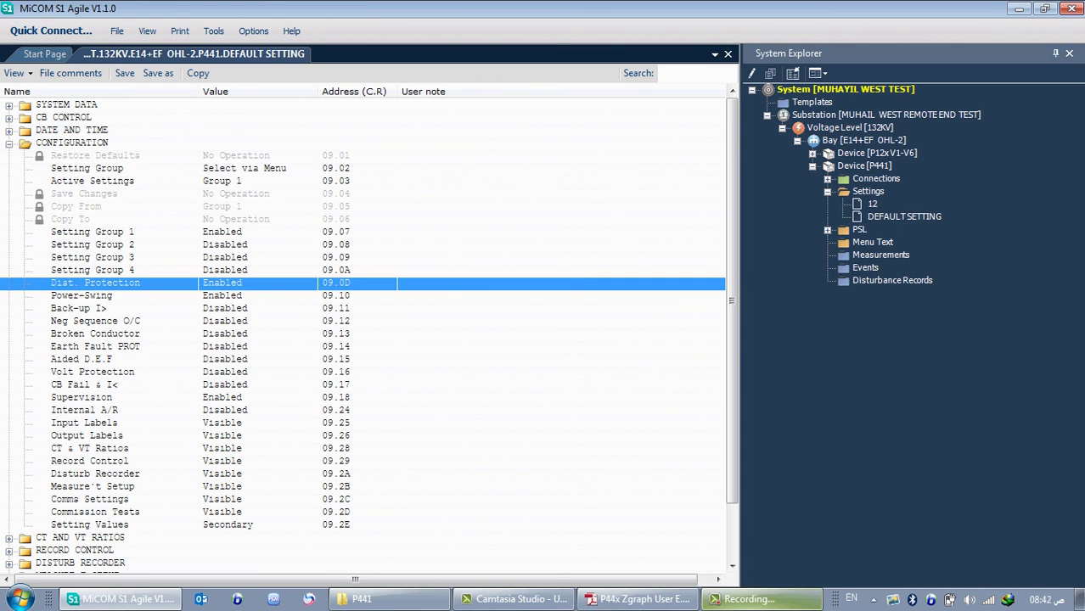
{"action": "left_click", "coordinate": [83, 296]}
{"action": "left_click", "coordinate": [79, 309]}
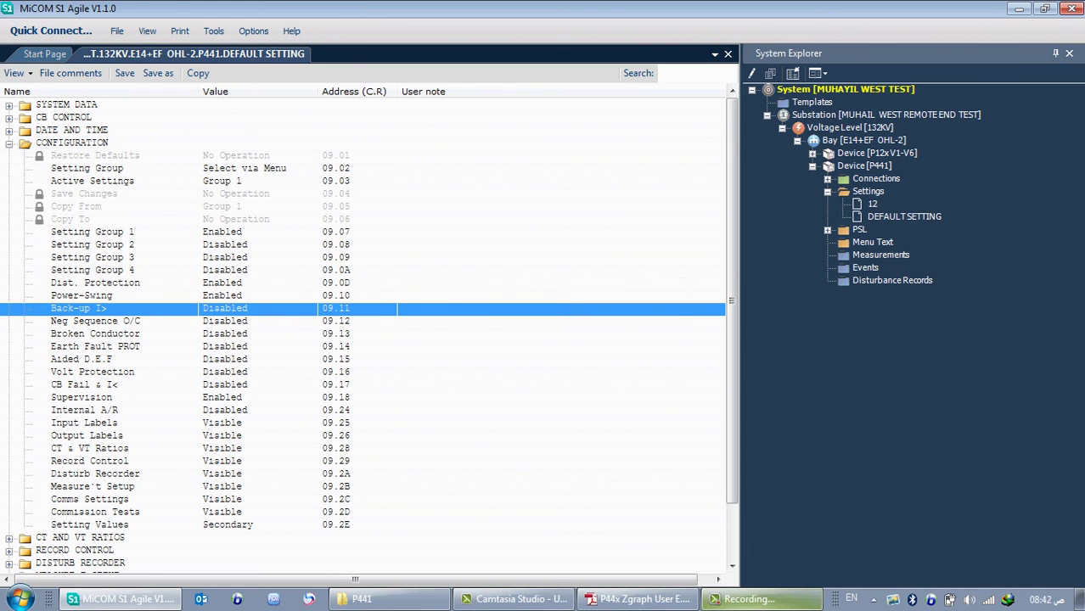
{"action": "left_click", "coordinate": [84, 386]}
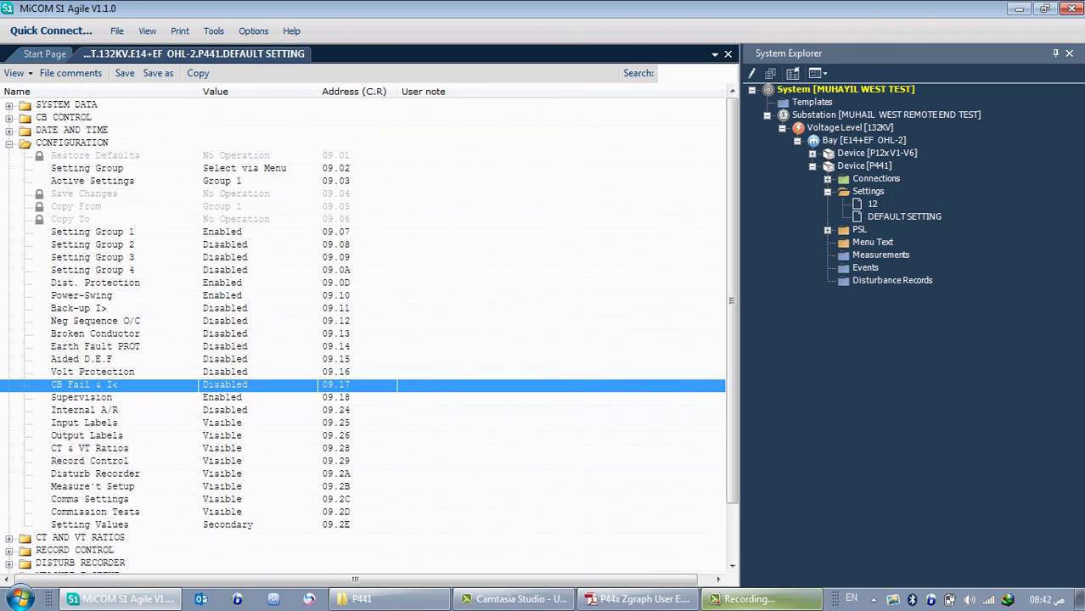
{"action": "left_click", "coordinate": [83, 398]}
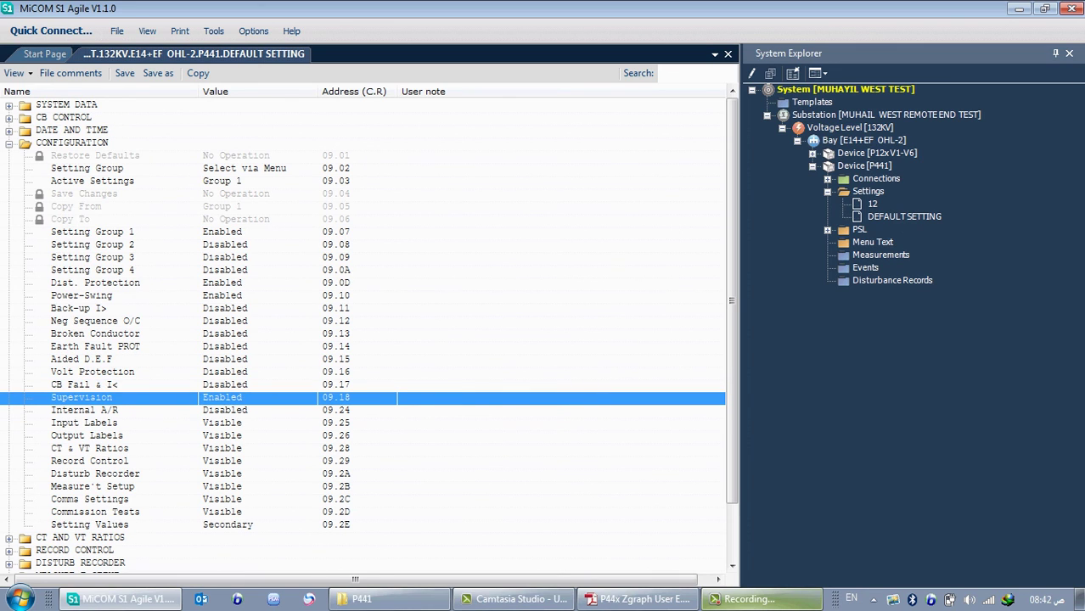
{"action": "left_click", "coordinate": [9, 144]}
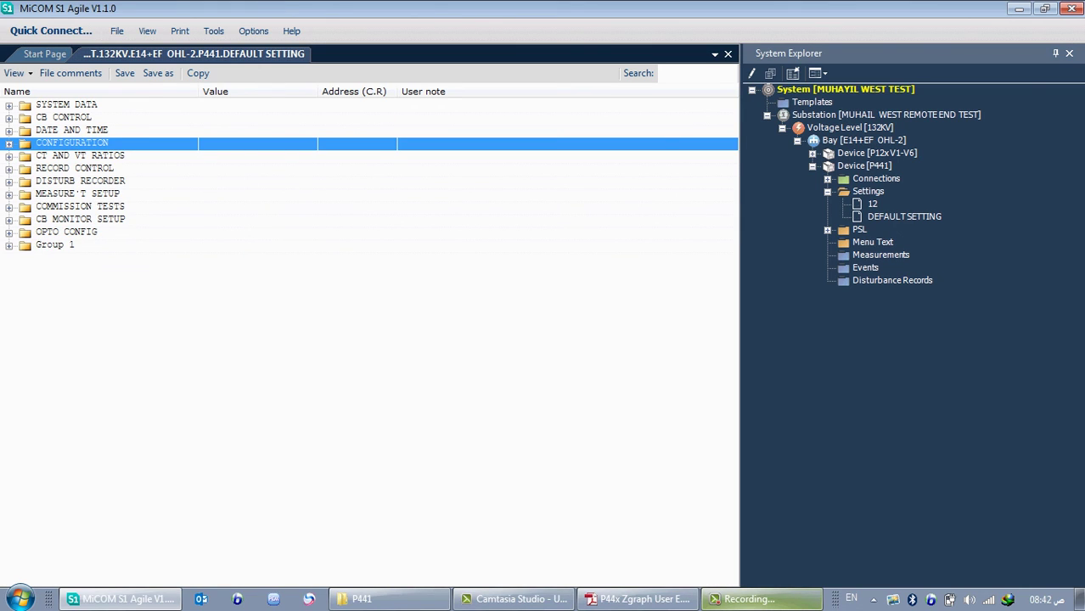
- Examine the primary and secondary voltages of the main VT and the C/S VT under CT AND VT RATIOS
{"action": "left_click", "coordinate": [9, 156]}
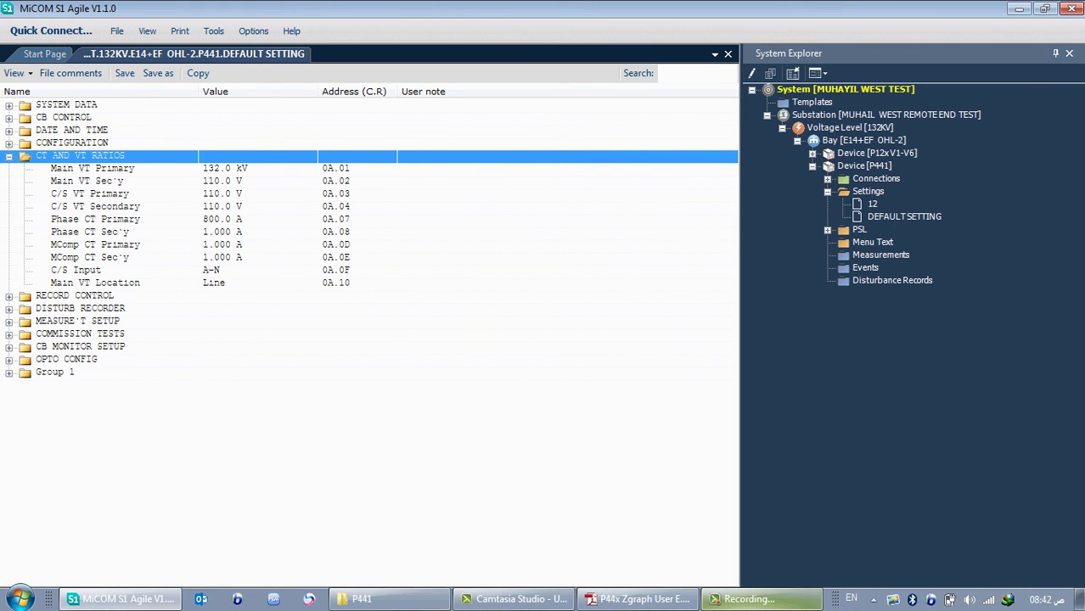
{"action": "left_click", "coordinate": [93, 169]}
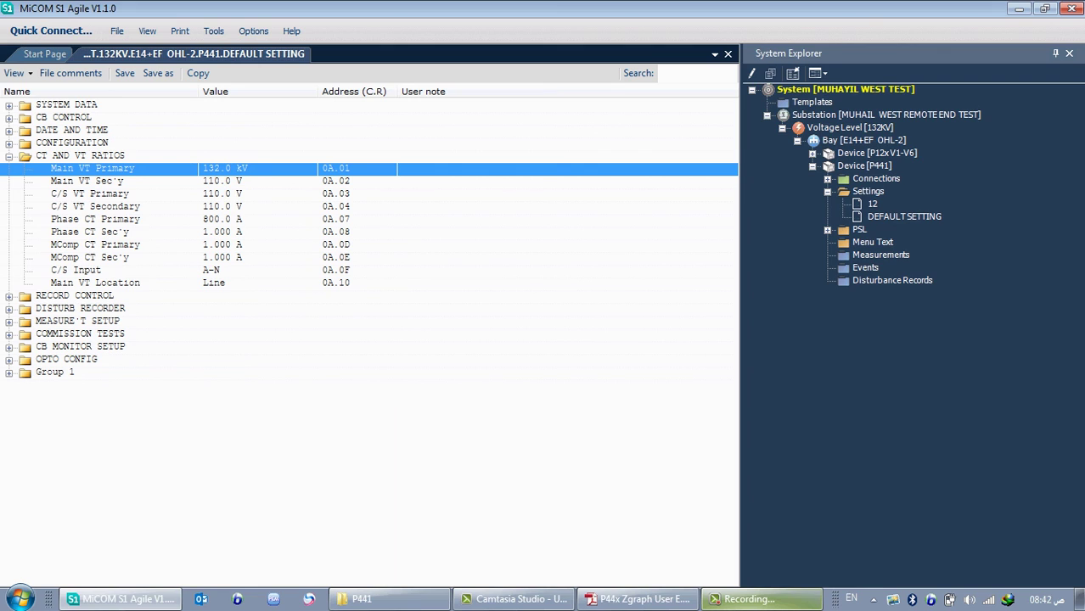
{"action": "left_click", "coordinate": [87, 182]}
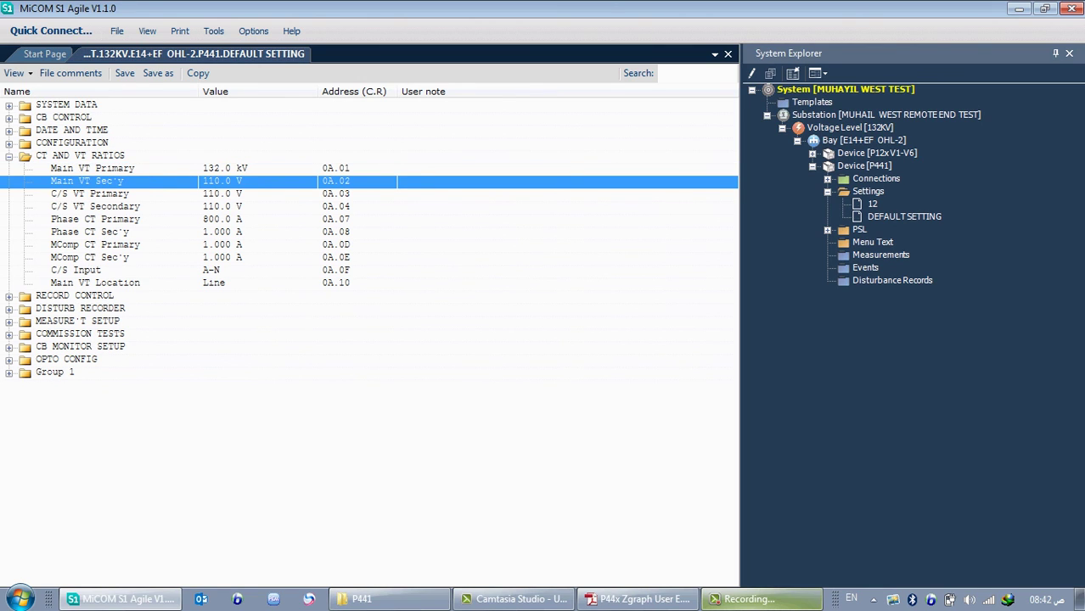
{"action": "left_click", "coordinate": [90, 194]}
{"action": "left_click", "coordinate": [95, 207]}
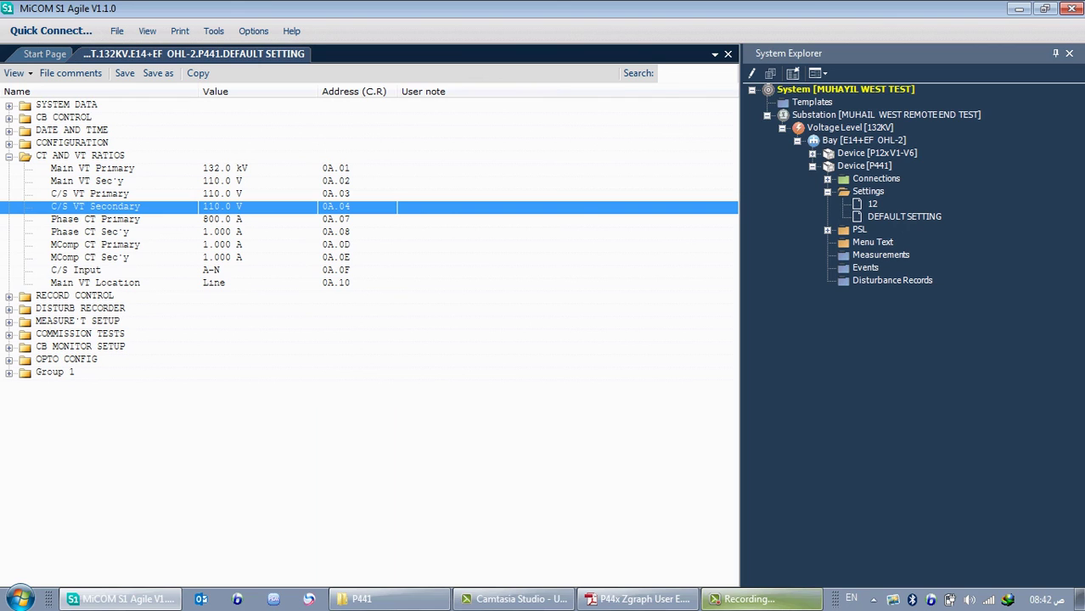
{"action": "left_click", "coordinate": [90, 195]}
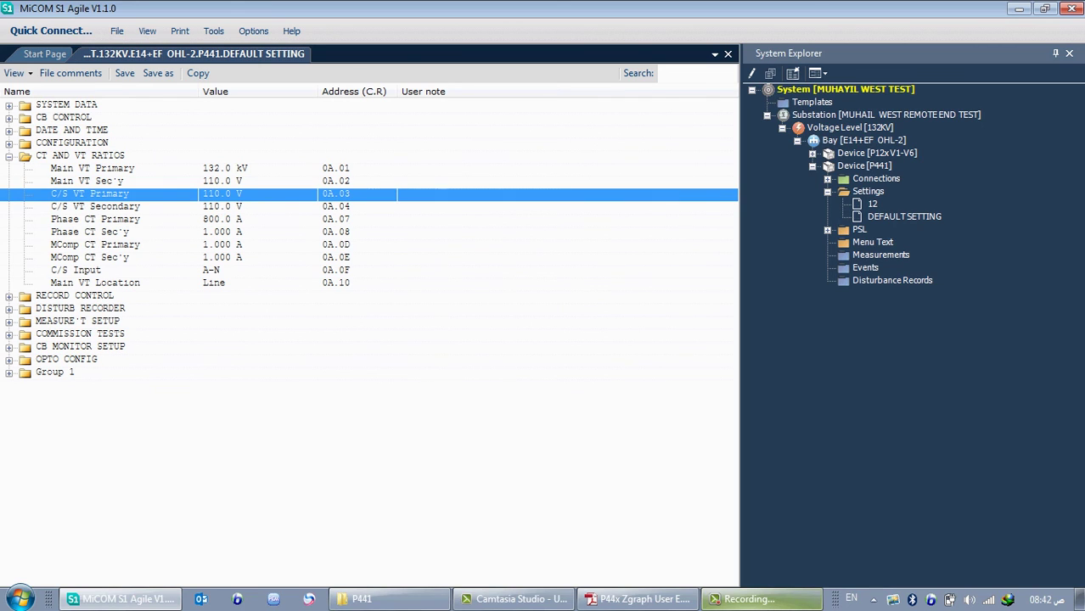
{"action": "left_click", "coordinate": [95, 208]}
{"action": "left_click", "coordinate": [90, 194]}
{"action": "left_click", "coordinate": [95, 208]}
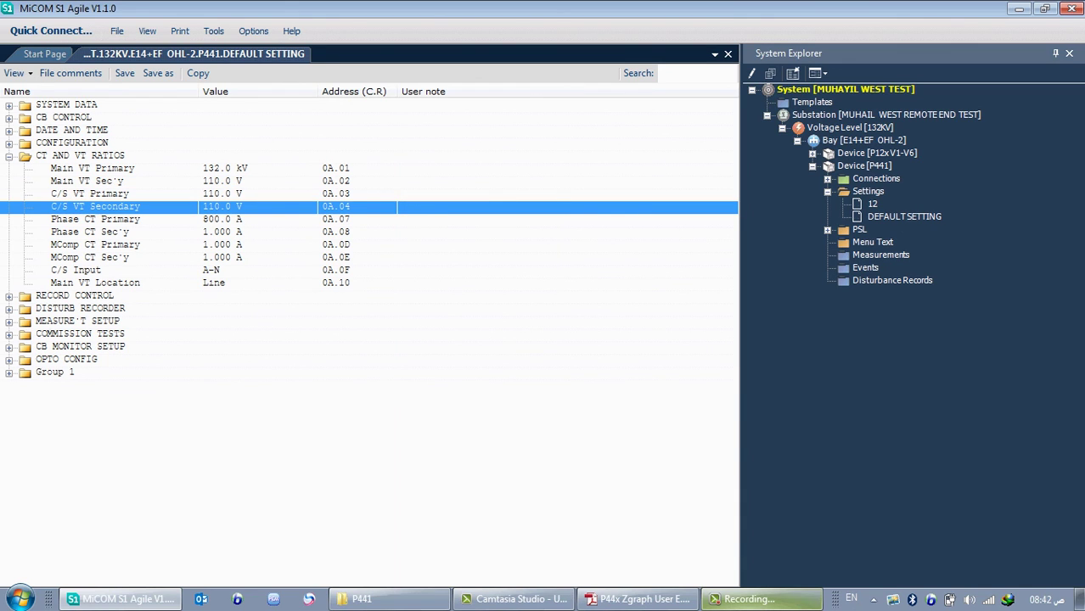
- Check the phase CT, MComp CT and C/S Input settings, and move on to the DISTURB RECORDER group
{"action": "left_click", "coordinate": [95, 220]}
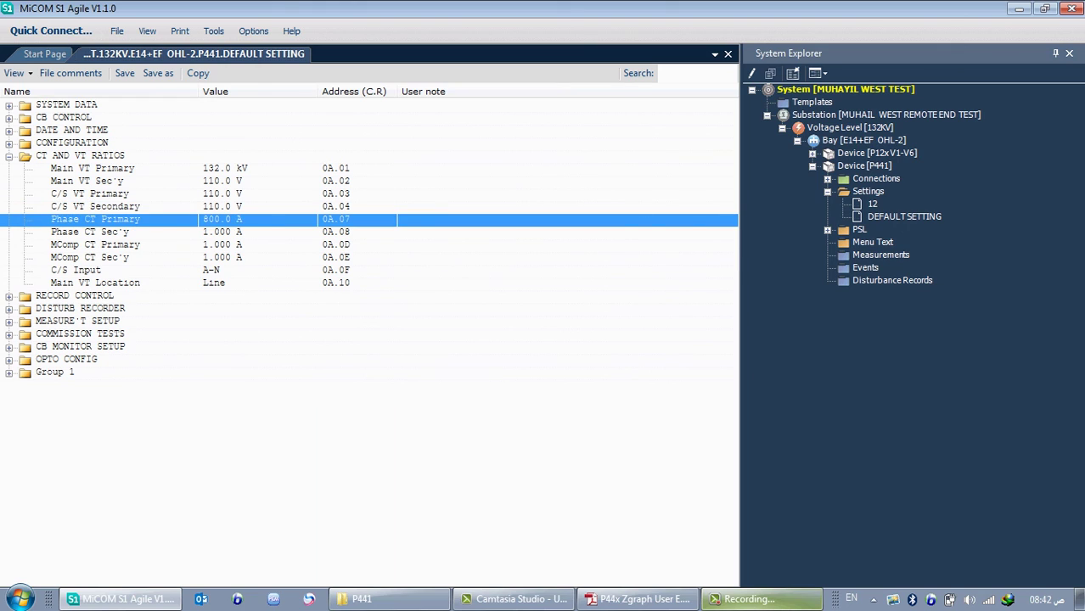
{"action": "left_click", "coordinate": [95, 232]}
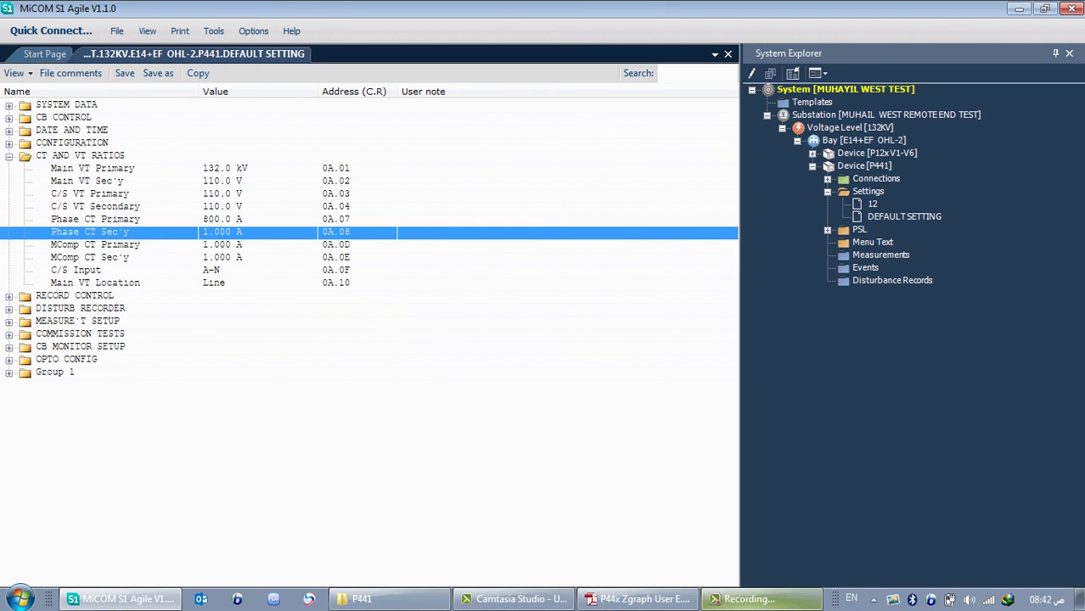
{"action": "left_click", "coordinate": [95, 246]}
{"action": "left_click", "coordinate": [96, 258]}
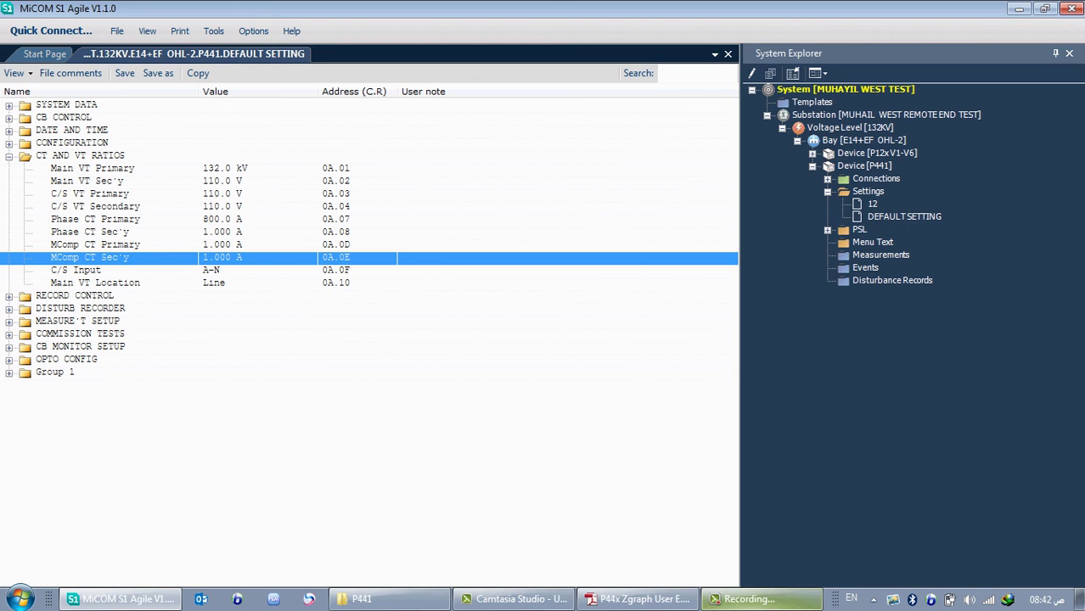
{"action": "left_click", "coordinate": [95, 271]}
{"action": "key", "text": "Left"}
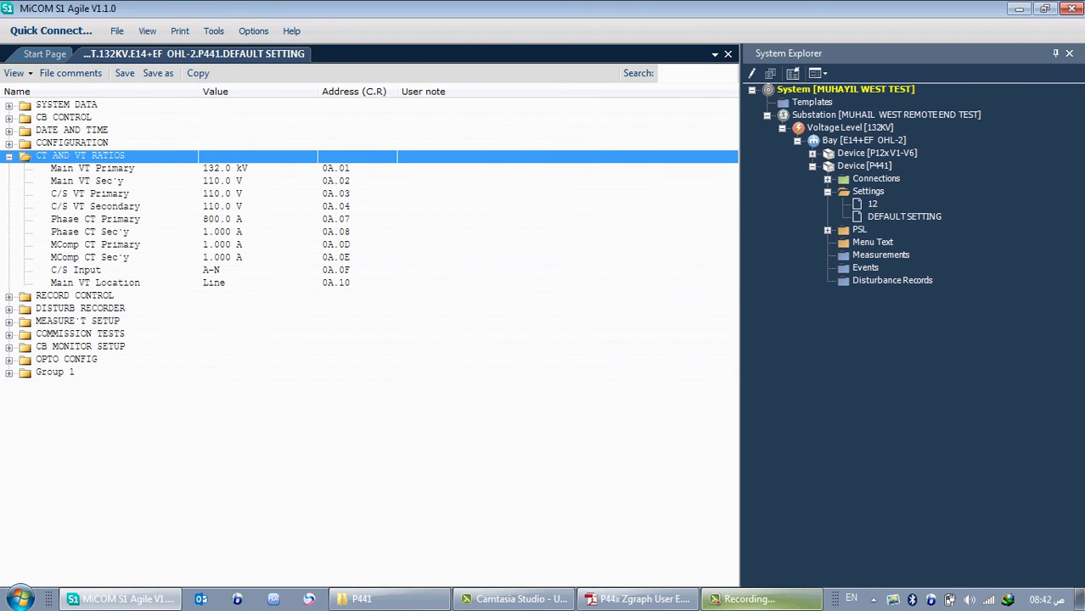
{"action": "key", "text": "Left"}
{"action": "key", "text": "Down"}
{"action": "key", "text": "Down"}
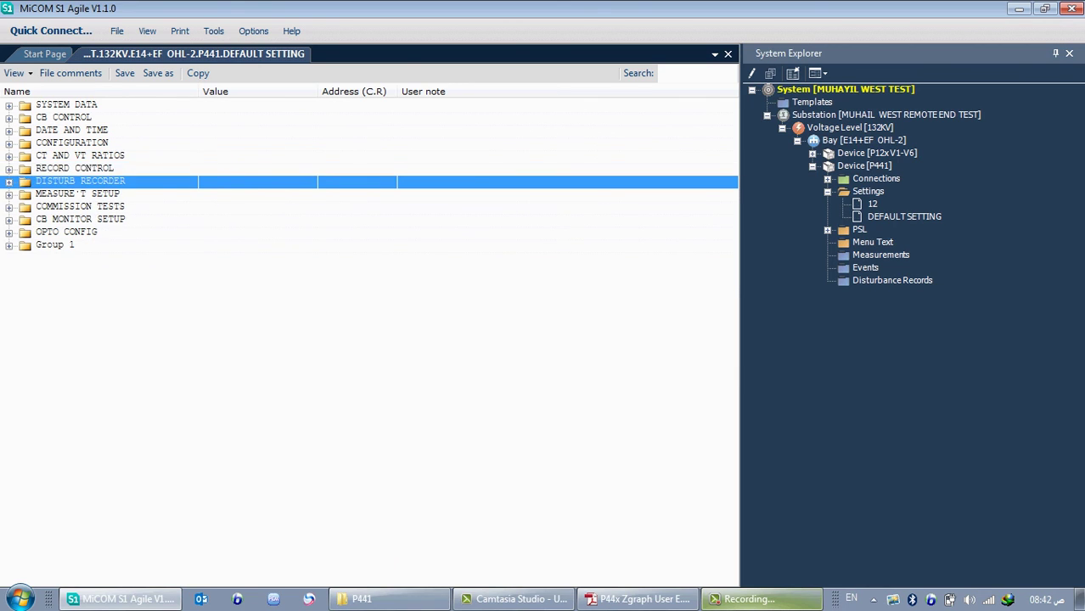
- Look through the first MEASURE'T SETUP settings down to Remote Values, and collapse the group again
{"action": "key", "text": "Down"}
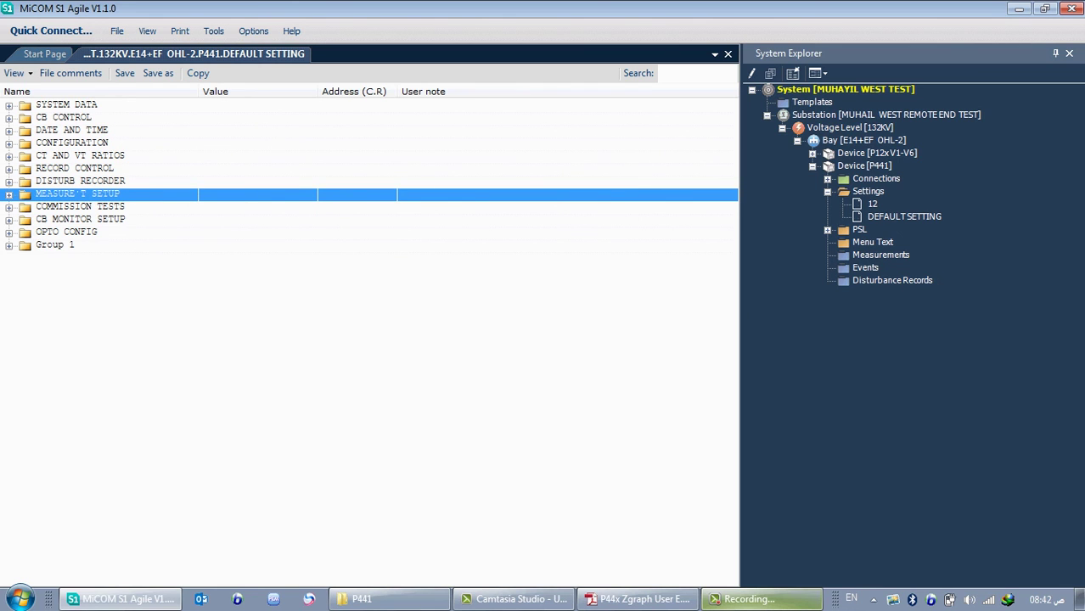
{"action": "key", "text": "Right"}
{"action": "key", "text": "Down"}
{"action": "key", "text": "Down"}
{"action": "key", "text": "Down"}
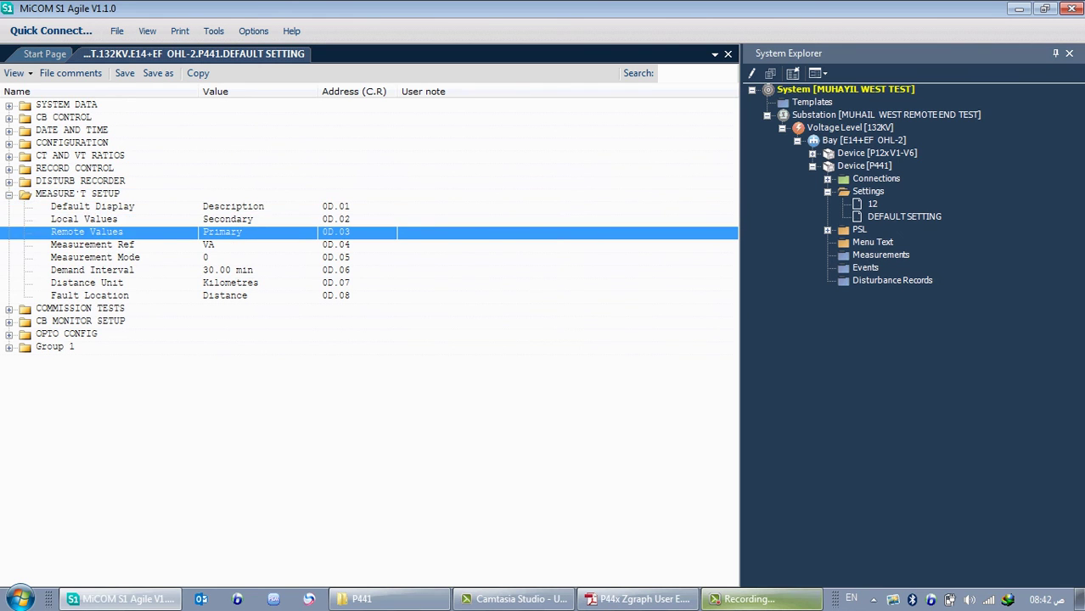
{"action": "key", "text": "Up"}
{"action": "key", "text": "Up"}
{"action": "key", "text": "Up"}
{"action": "key", "text": "Left"}
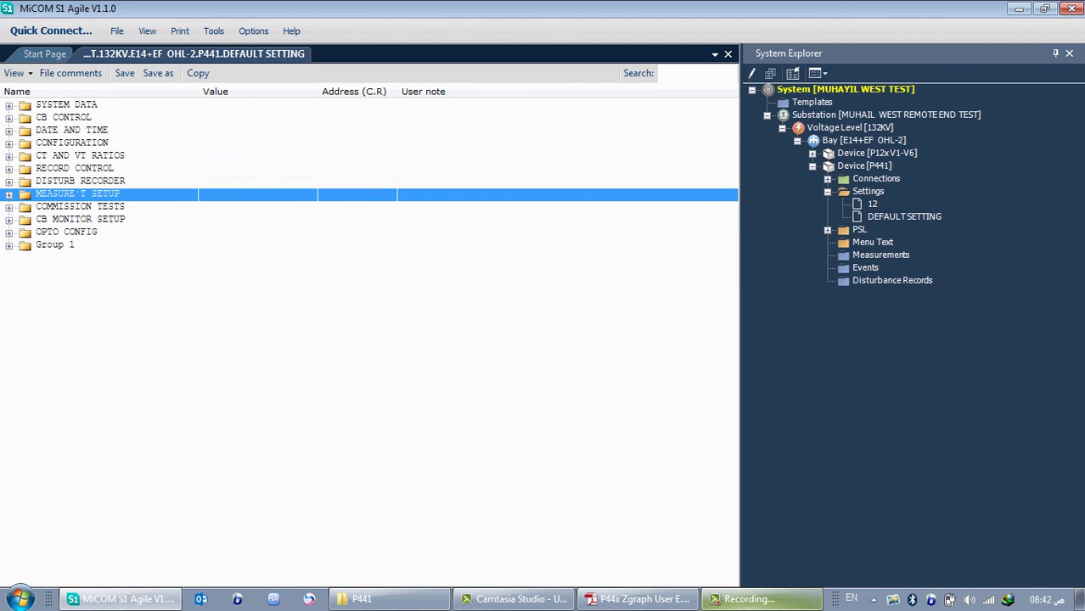
- Reopen MEASURE'T SETUP and examine the Local Values and Remote Values settings
{"action": "key", "text": "Right"}
{"action": "key", "text": "Left"}
{"action": "key", "text": "Right"}
{"action": "key", "text": "Down"}
{"action": "key", "text": "Down"}
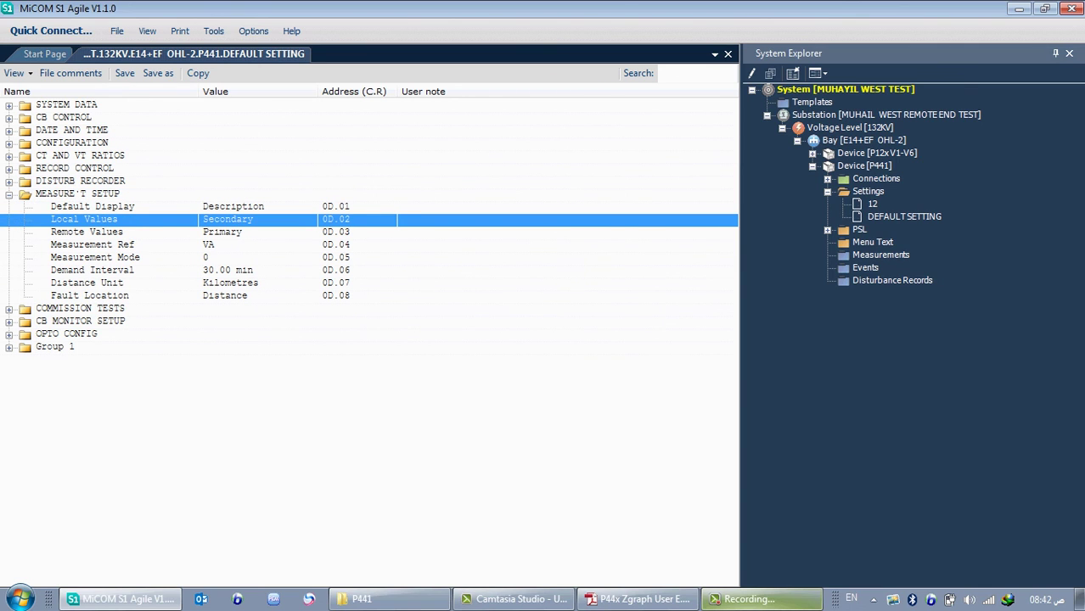
{"action": "key", "text": "Down"}
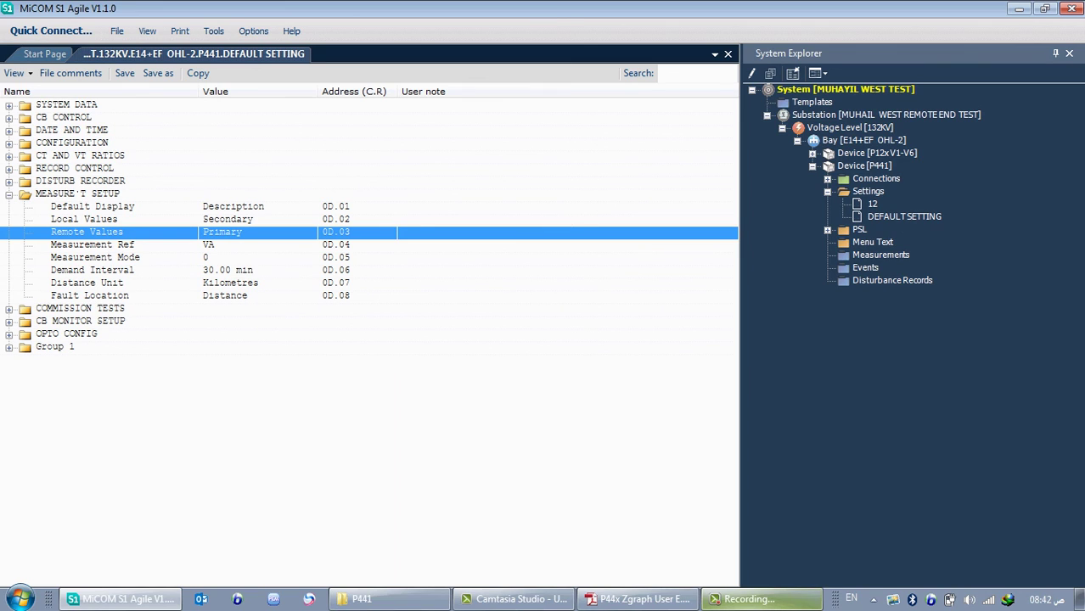
- Check the P441's Measurements, Events and Disturbance Records folders and the Measurement Ref and Mode settings, leaving MEASURE'T SETUP collapsed
{"action": "left_click", "coordinate": [881, 255]}
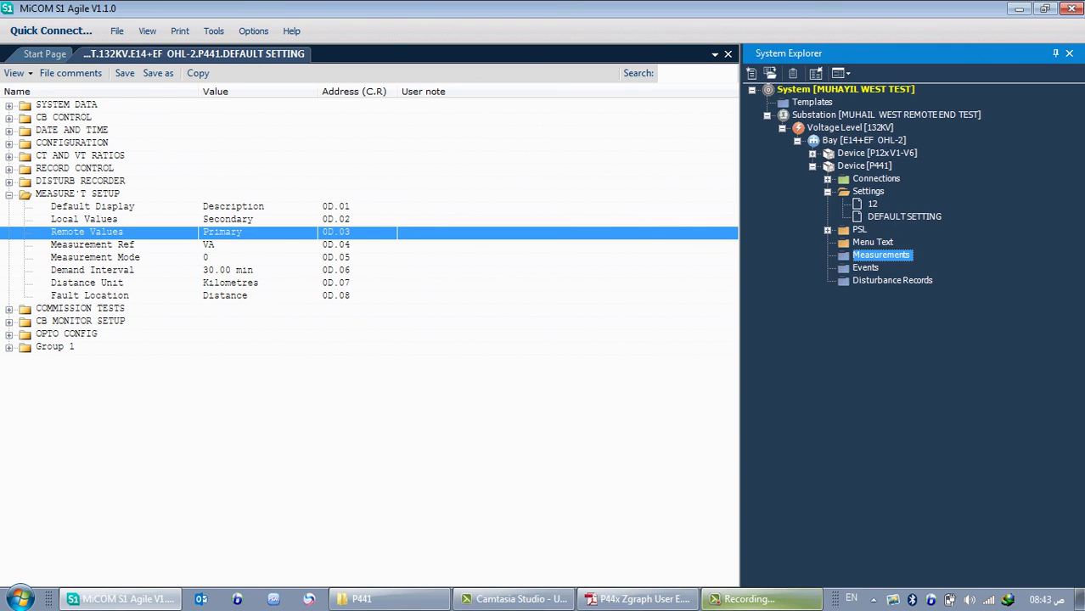
{"action": "left_click", "coordinate": [866, 267]}
{"action": "left_click", "coordinate": [892, 281]}
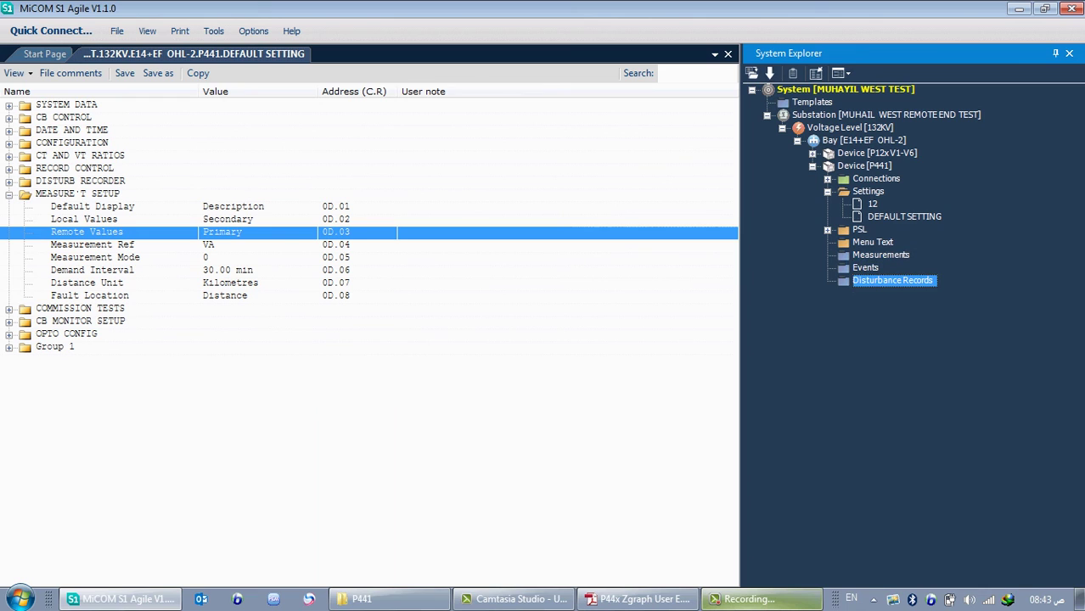
{"action": "left_click", "coordinate": [93, 244]}
{"action": "left_click", "coordinate": [95, 258]}
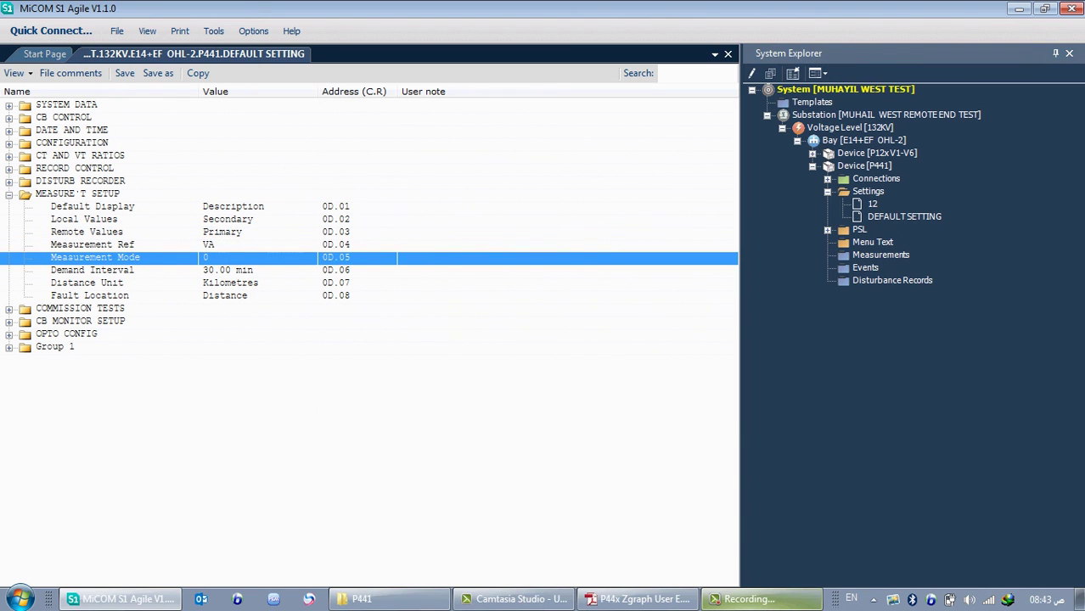
{"action": "key", "text": "Left"}
{"action": "key", "text": "Left"}
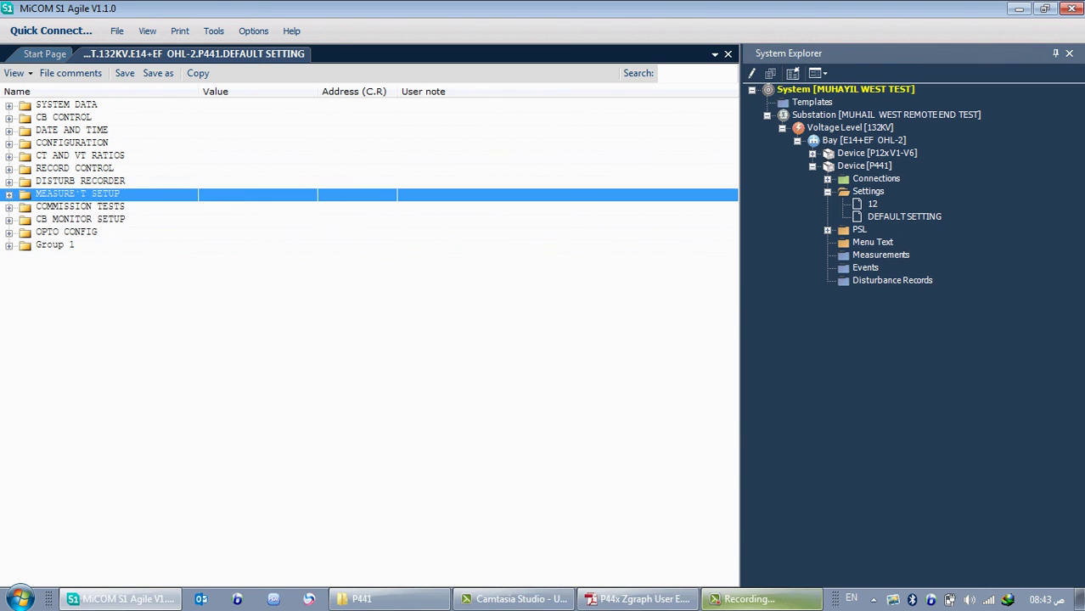
- Check the contents of COMMISSION TESTS, collapse it, and move on to CB MONITOR SETUP
{"action": "key", "text": "Down"}
{"action": "key", "text": "Right"}
{"action": "key", "text": "Left"}
{"action": "key", "text": "Down"}
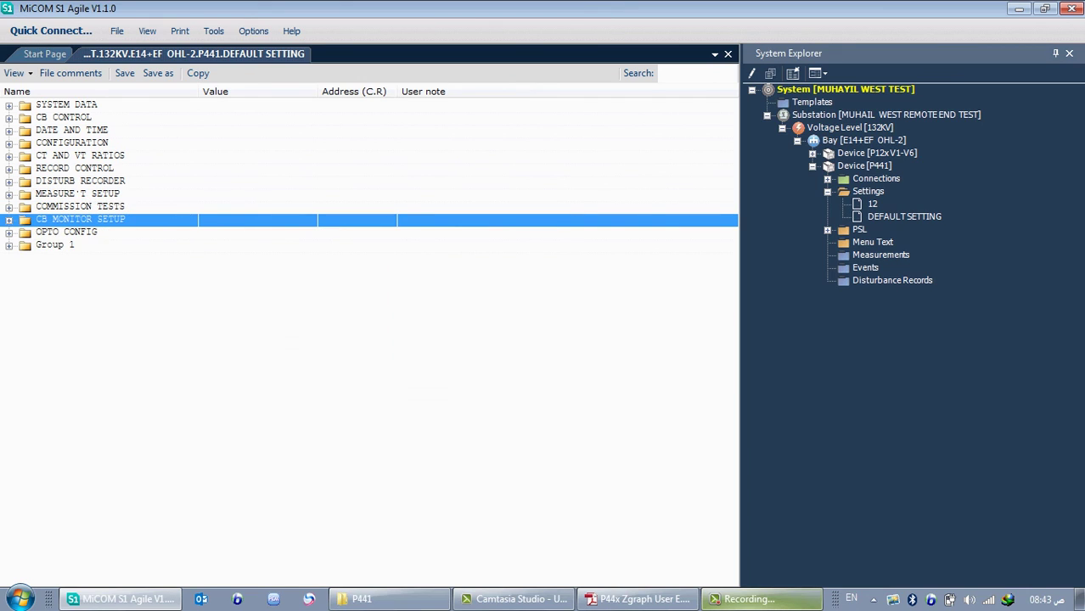
- Examine the voltage options available for Global Nominal V under OPTO CONFIG without changing the setting
{"action": "key", "text": "Down"}
{"action": "key", "text": "Right"}
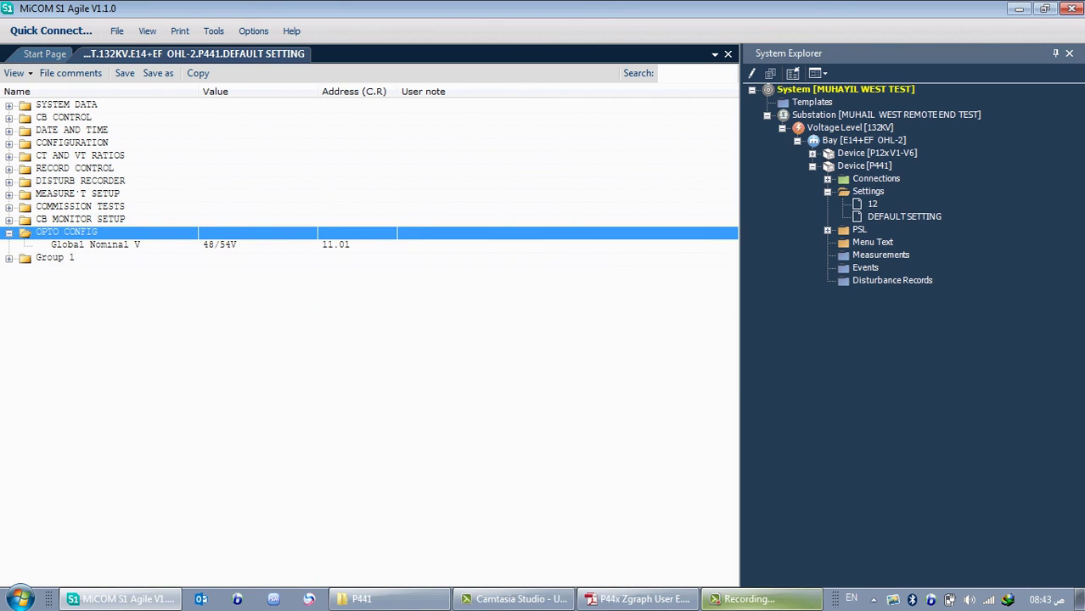
{"action": "key", "text": "Down"}
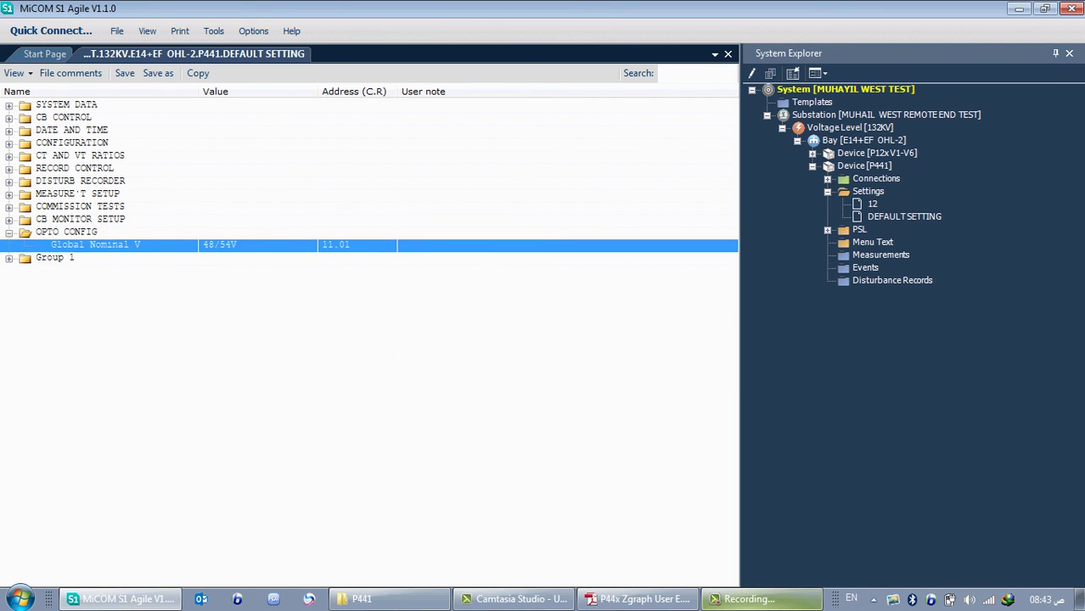
{"action": "key", "text": "Return"}
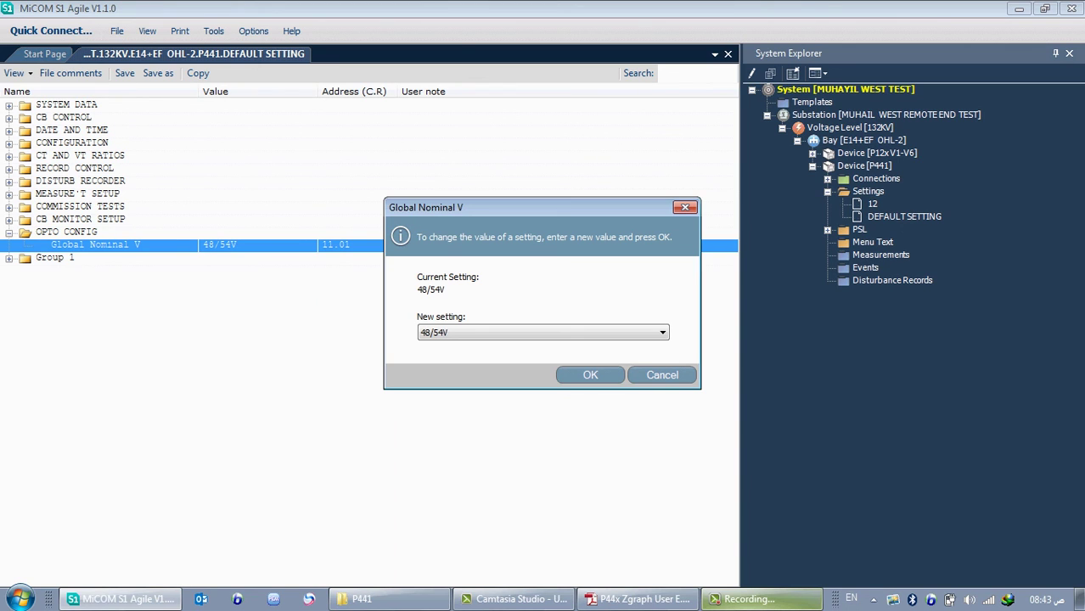
{"action": "key", "text": "alt+Down"}
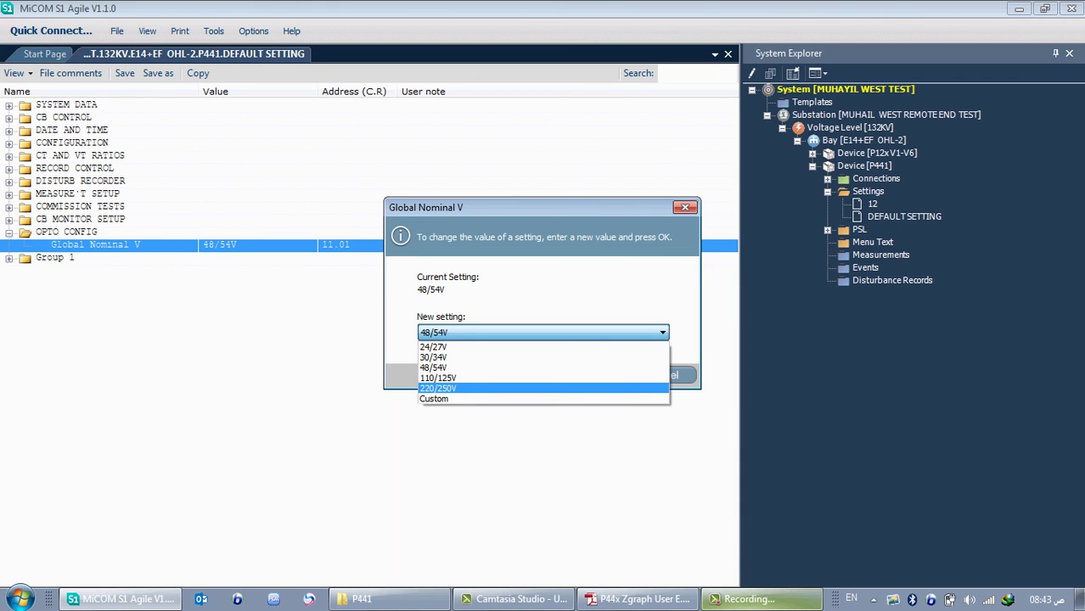
{"action": "key", "text": "Escape"}
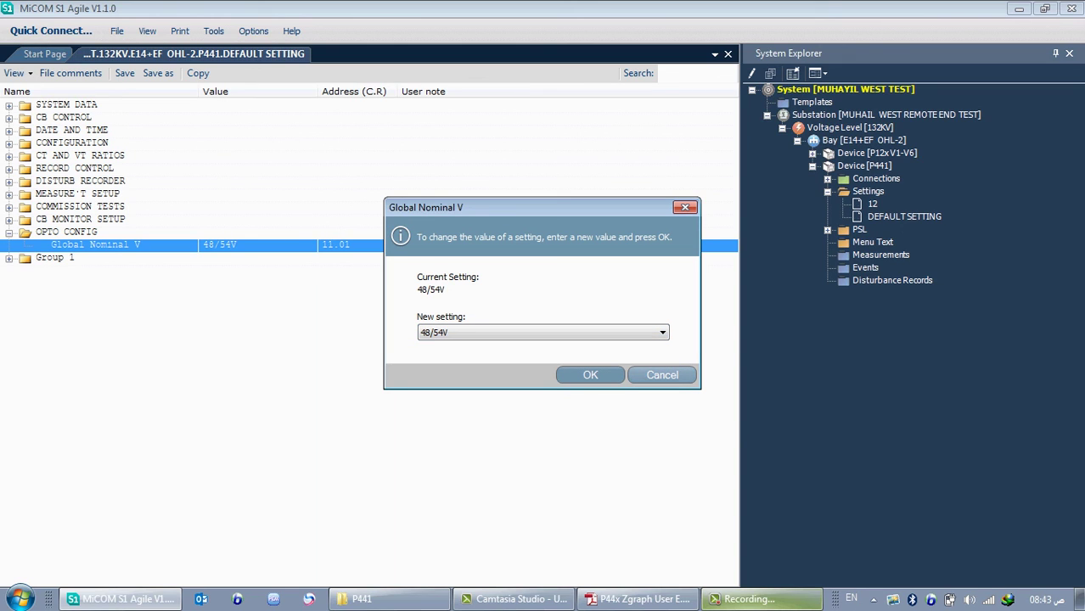
{"action": "left_click", "coordinate": [662, 374]}
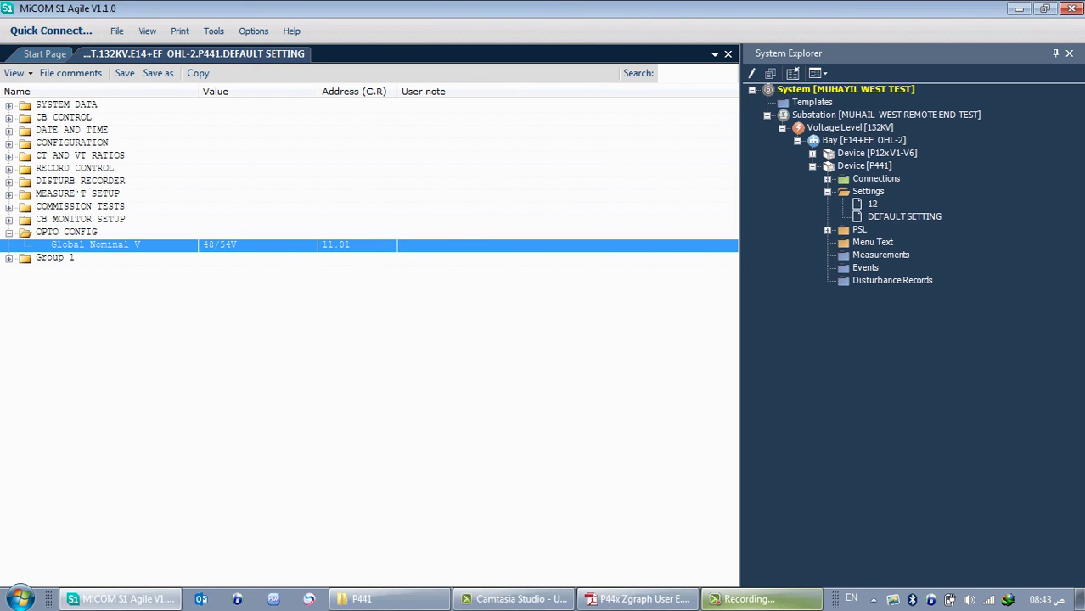
- Try 24/27V as the new Global Nominal V setting, and discard the change
{"action": "double_click", "coordinate": [219, 245]}
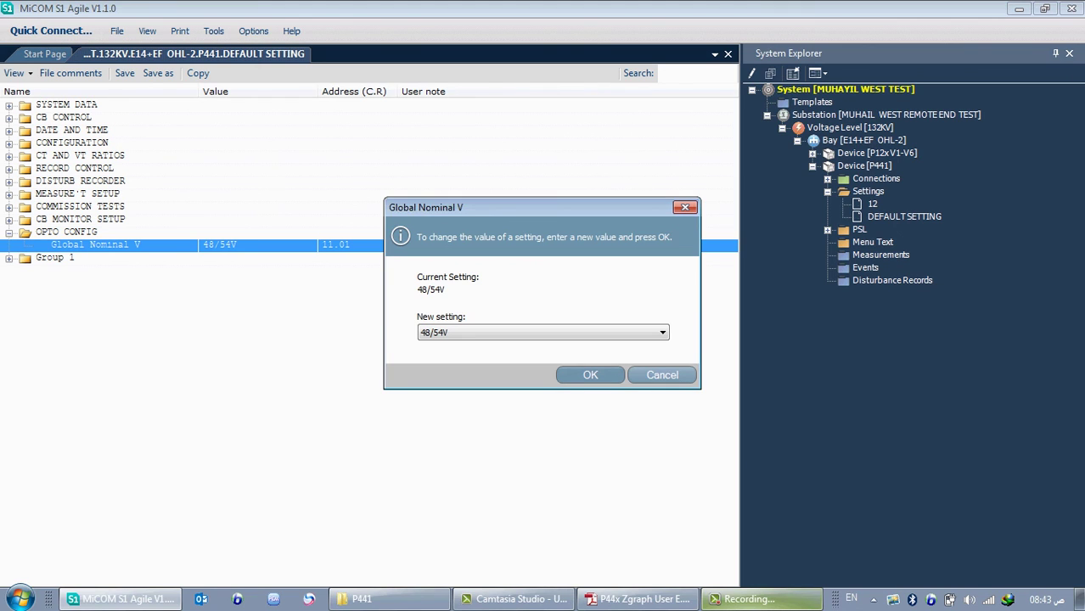
{"action": "left_click", "coordinate": [663, 333]}
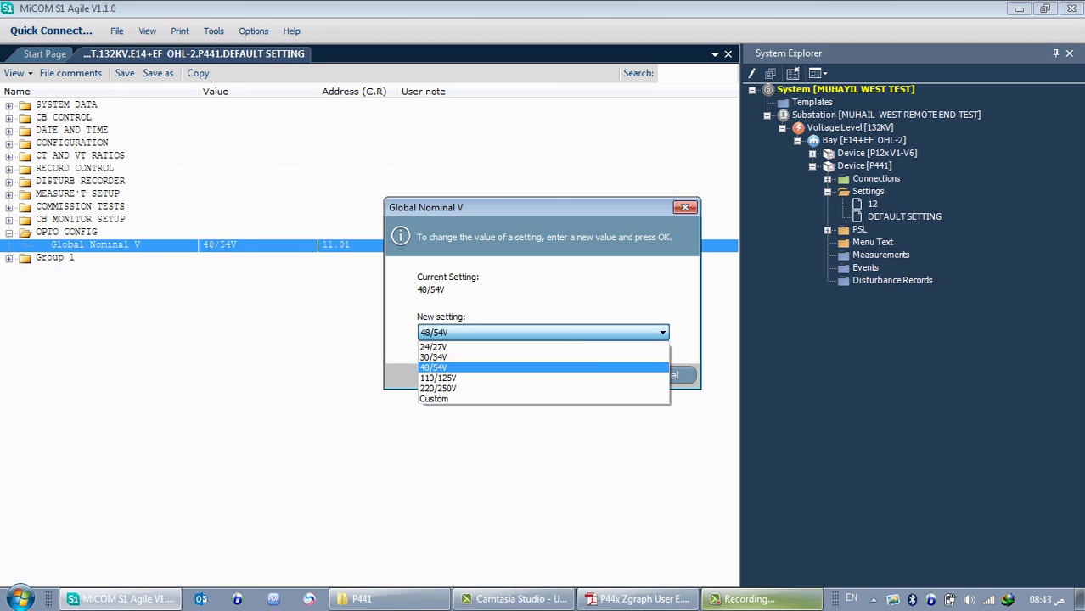
{"action": "key", "text": "Up"}
{"action": "key", "text": "Up"}
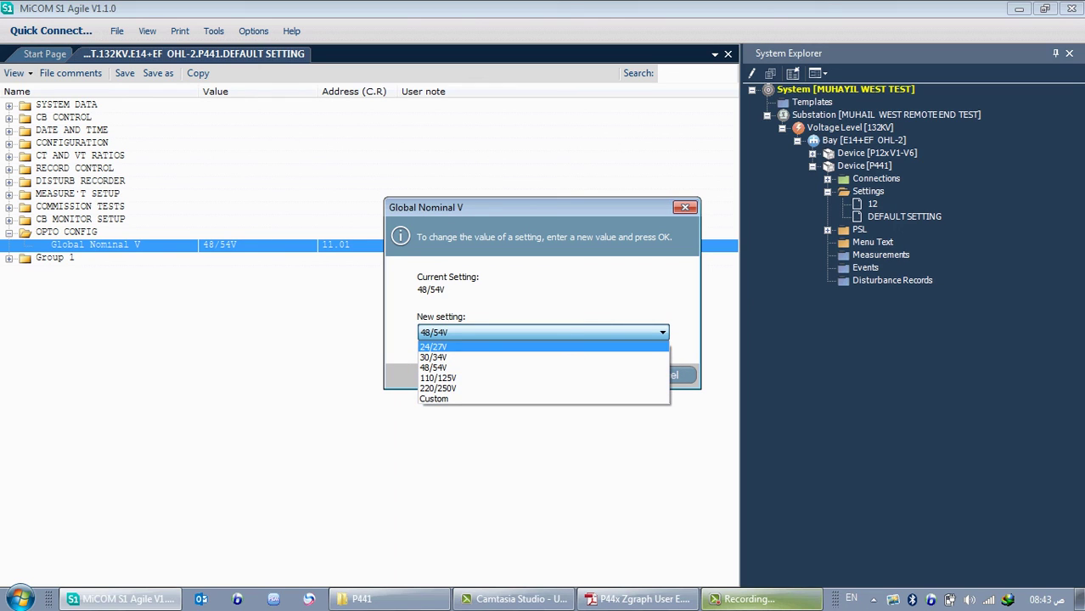
{"action": "key", "text": "Return"}
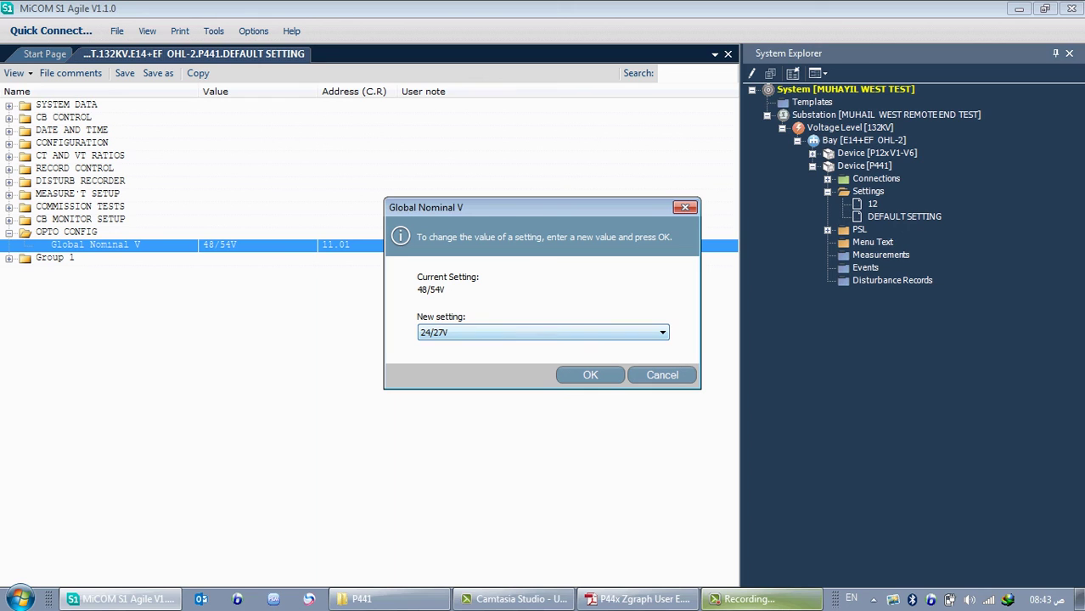
{"action": "left_click", "coordinate": [662, 374]}
- Collapse the OPTO CONFIG group and expand Group 1 to view its protection subgroups
{"action": "key", "text": "Left"}
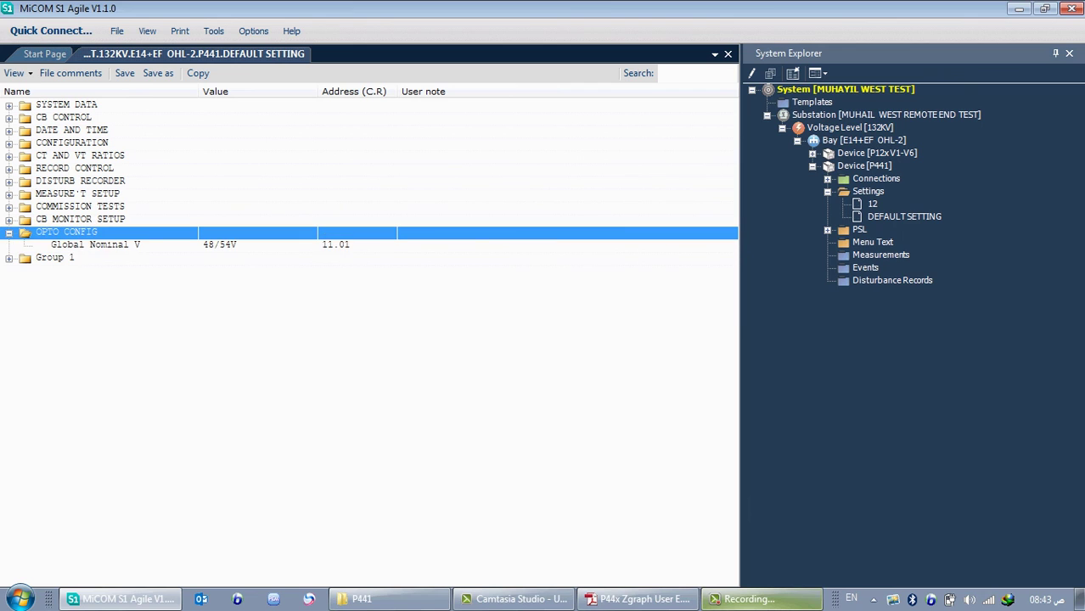
{"action": "key", "text": "Left"}
{"action": "key", "text": "Down"}
{"action": "key", "text": "Right"}
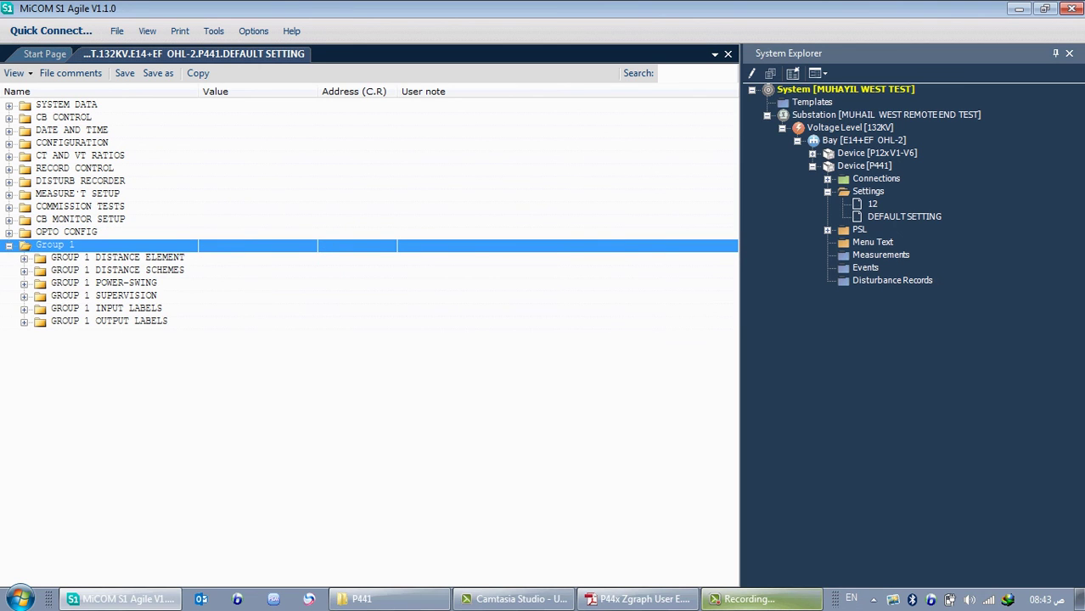
- Expand GROUP 1 DISTANCE ELEMENT and read through its line and zone settings
{"action": "key", "text": "Down"}
{"action": "key", "text": "Right"}
{"action": "key", "text": "Down"}
{"action": "key", "text": "Down"}
{"action": "key", "text": "Down"}
{"action": "key", "text": "Down"}
{"action": "key", "text": "Down"}
{"action": "key", "text": "Down"}
{"action": "key", "text": "Down"}
{"action": "key", "text": "Down"}
{"action": "key", "text": "Down"}
{"action": "key", "text": "Down"}
{"action": "key", "text": "Down"}
{"action": "key", "text": "Down"}
{"action": "key", "text": "Down"}
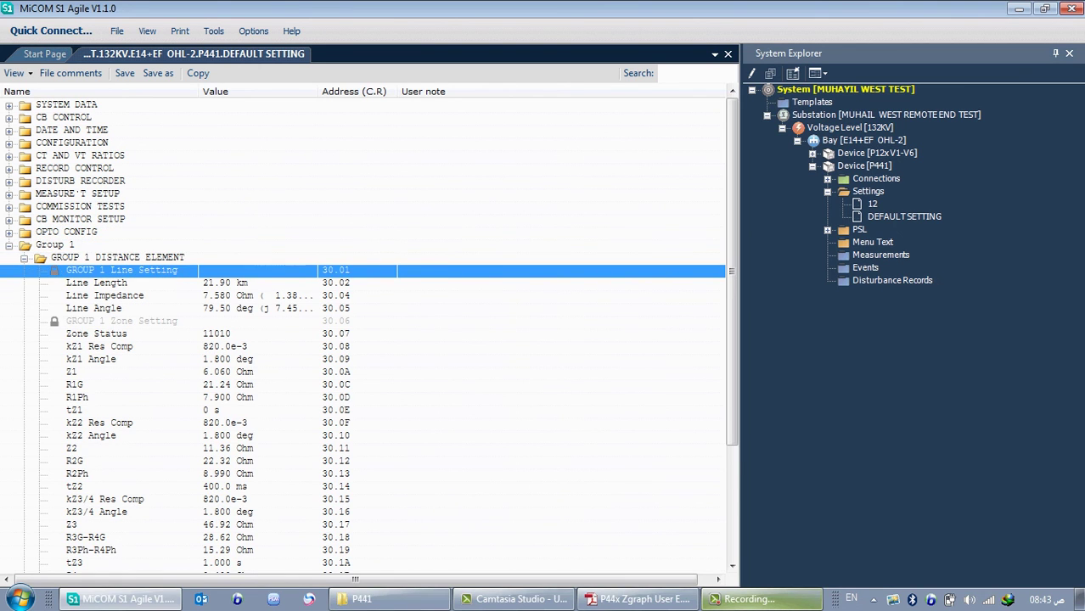
{"action": "key", "text": "Down"}
{"action": "key", "text": "Down"}
{"action": "key", "text": "Down"}
{"action": "key", "text": "Down"}
{"action": "key", "text": "Down"}
{"action": "key", "text": "Down"}
{"action": "key", "text": "Down"}
{"action": "key", "text": "Down"}
{"action": "key", "text": "Down"}
{"action": "key", "text": "Down"}
{"action": "key", "text": "Down"}
{"action": "key", "text": "Down"}
{"action": "key", "text": "Down"}
{"action": "key", "text": "Down"}
{"action": "key", "text": "Down"}
{"action": "key", "text": "Down"}
{"action": "key", "text": "Down"}
{"action": "key", "text": "Down"}
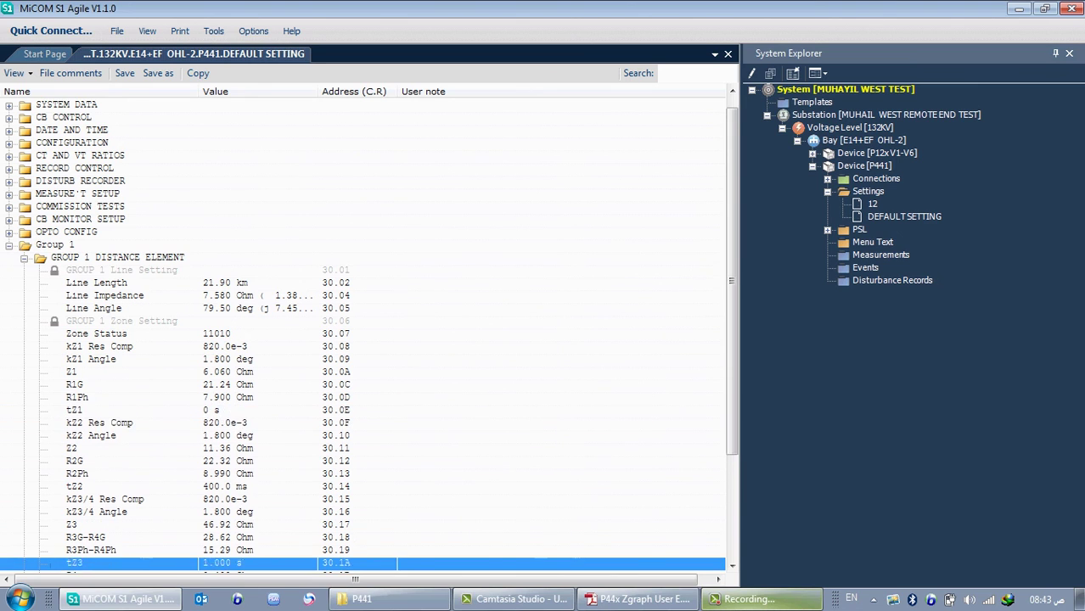
{"action": "key", "text": "Up"}
{"action": "key", "text": "Up"}
{"action": "key", "text": "Up"}
{"action": "key", "text": "Up"}
{"action": "key", "text": "Up"}
{"action": "key", "text": "Up"}
{"action": "key", "text": "Up"}
{"action": "key", "text": "Up"}
{"action": "key", "text": "Up"}
{"action": "key", "text": "Up"}
{"action": "key", "text": "Up"}
{"action": "key", "text": "Up"}
{"action": "key", "text": "Up"}
{"action": "key", "text": "Up"}
{"action": "key", "text": "Up"}
{"action": "key", "text": "Up"}
{"action": "key", "text": "Up"}
{"action": "key", "text": "Up"}
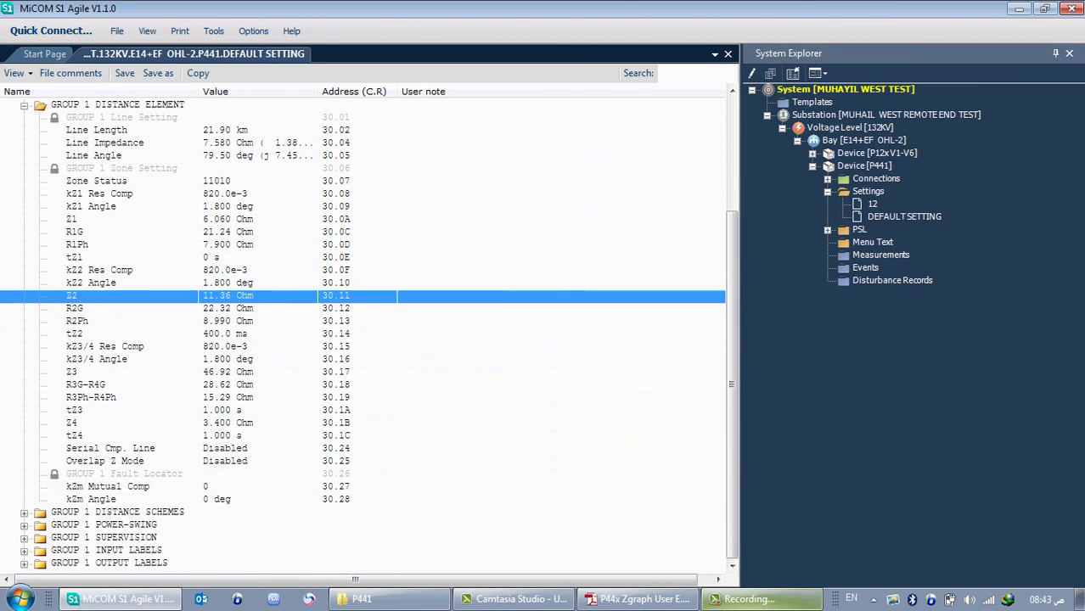
- Examine the zone 1 settings Z1, R1G, R1Ph and tZ1 in GROUP 1 DISTANCE ELEMENT
{"action": "key", "text": "Up"}
{"action": "key", "text": "Up"}
{"action": "key", "text": "Up"}
{"action": "key", "text": "Up"}
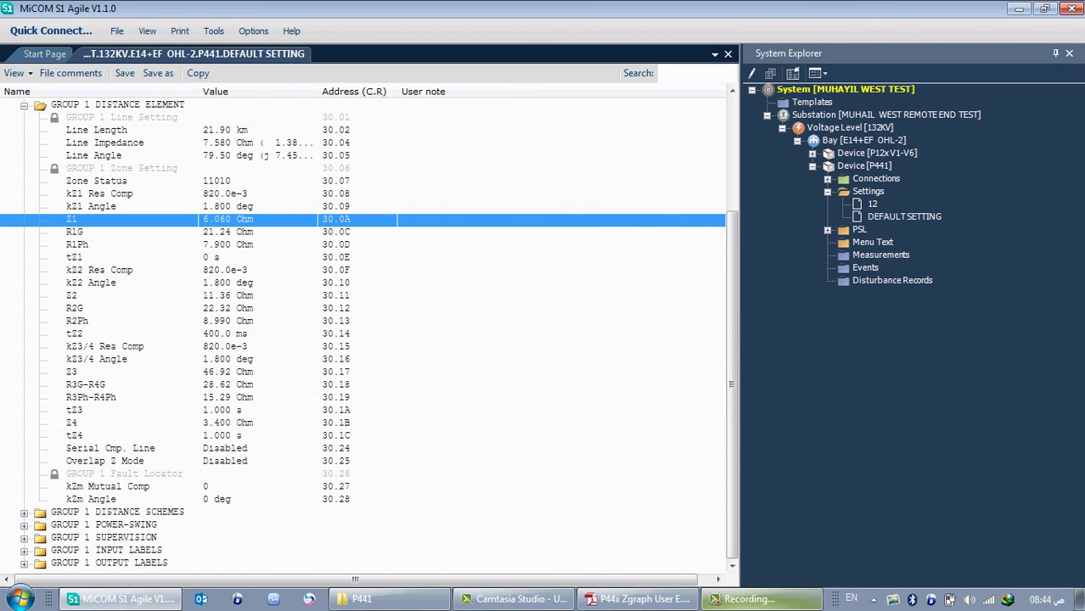
{"action": "key", "text": "Down"}
{"action": "key", "text": "Down"}
{"action": "key", "text": "Down"}
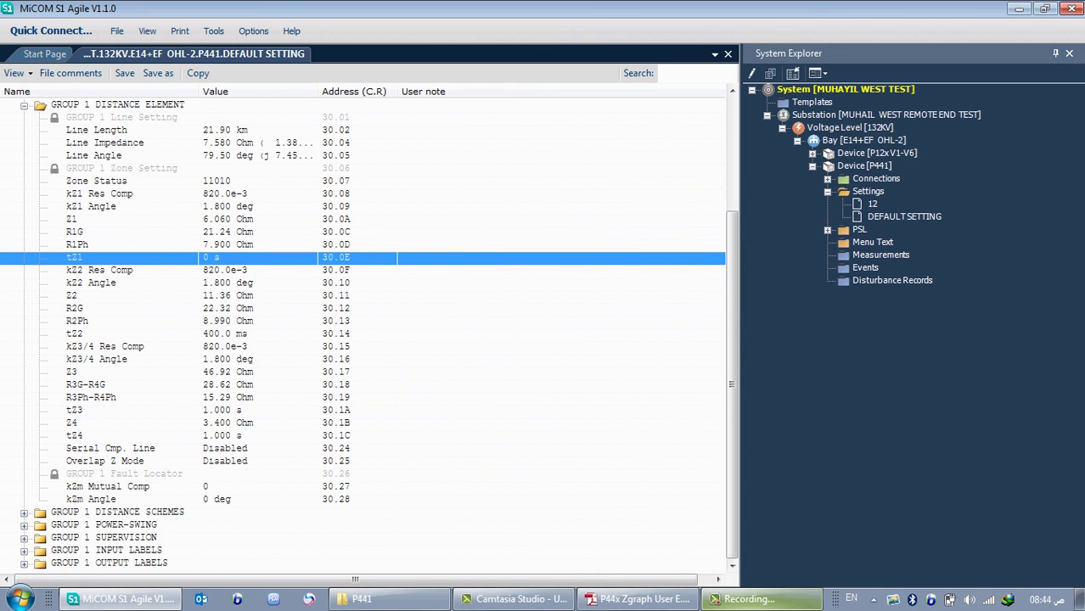
{"action": "key", "text": "Up"}
{"action": "key", "text": "Up"}
{"action": "key", "text": "Up"}
{"action": "key", "text": "Down"}
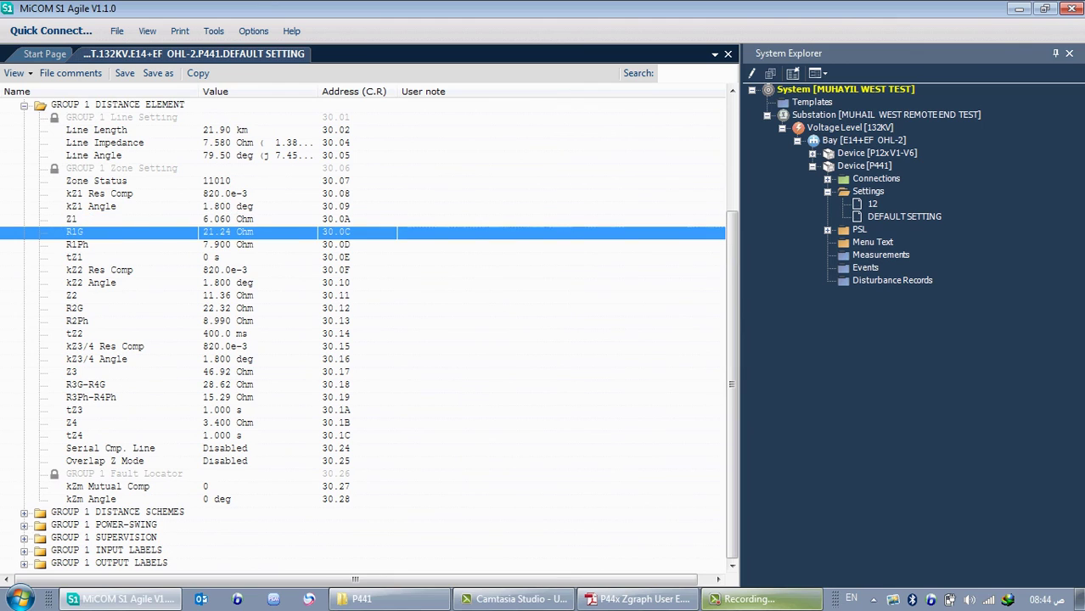
{"action": "key", "text": "Down"}
{"action": "key", "text": "Down"}
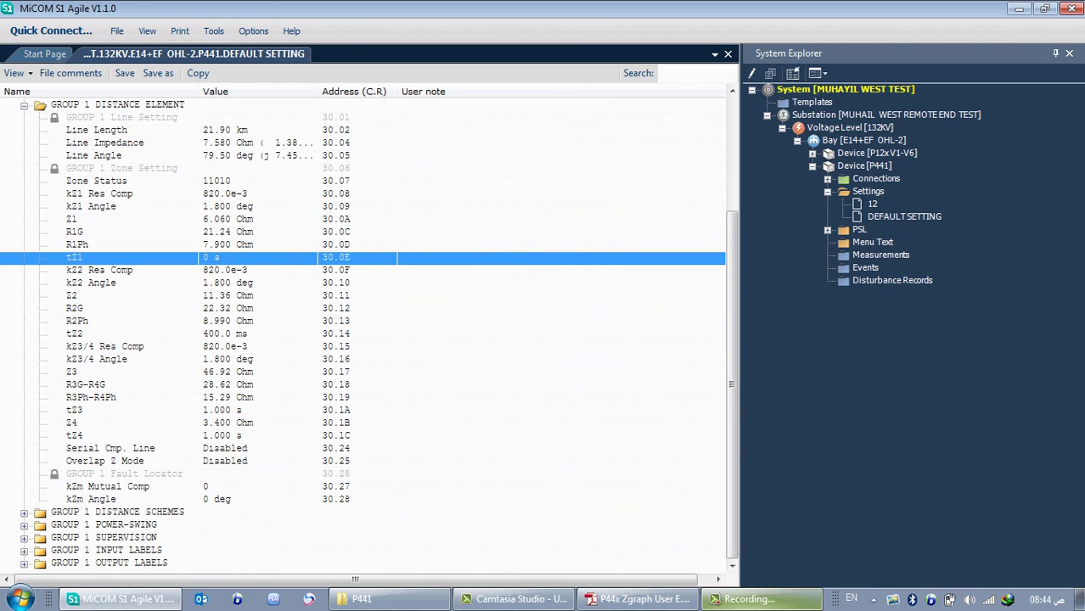
{"action": "key", "text": "Down"}
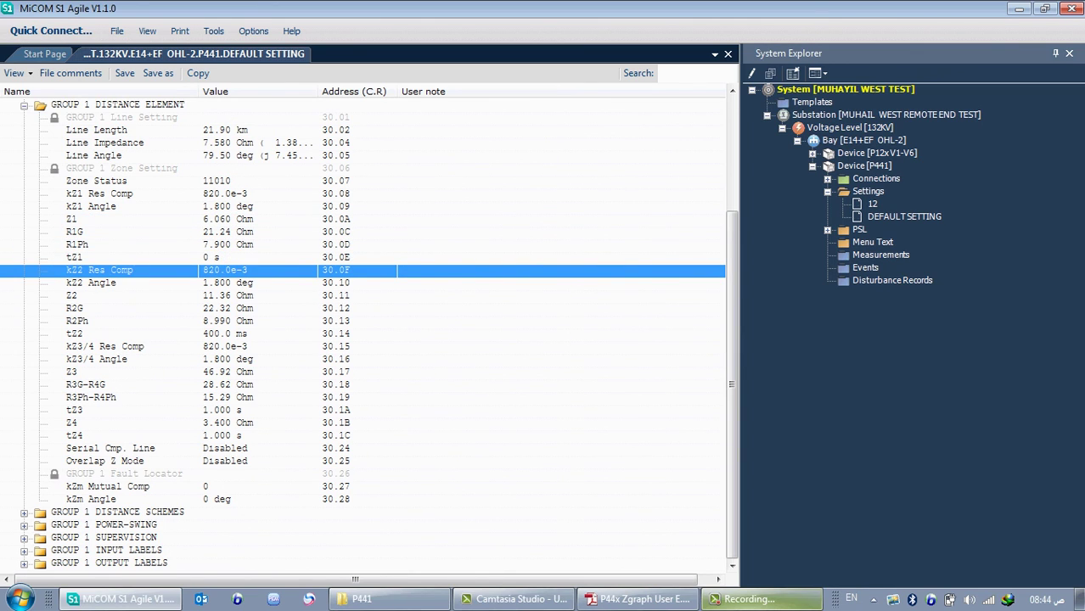
- Check the zone 1 residual compensation settings kZ1 Res Comp and kZ1 Angle
{"action": "key", "text": "Up"}
{"action": "key", "text": "Up"}
{"action": "key", "text": "Up"}
{"action": "key", "text": "Up"}
{"action": "key", "text": "Up"}
{"action": "key", "text": "Up"}
{"action": "key", "text": "Down"}
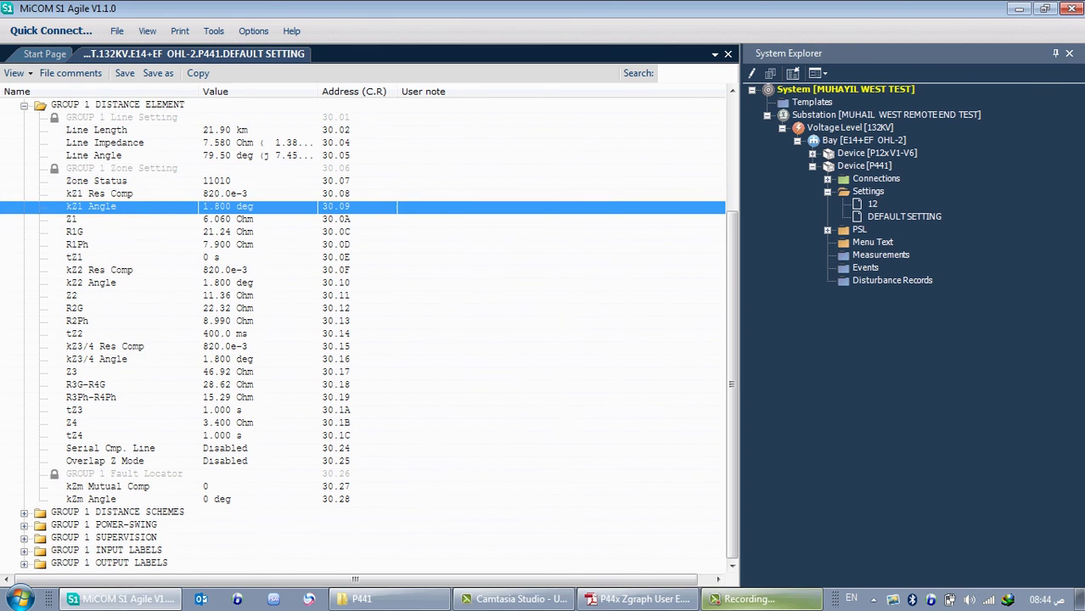
- Read through the zone 2, 3 and 4 and fault locator settings, and collapse GROUP 1 DISTANCE ELEMENT
{"action": "key", "text": "Down"}
{"action": "key", "text": "Down"}
{"action": "key", "text": "Down"}
{"action": "key", "text": "Down"}
{"action": "key", "text": "Down"}
{"action": "key", "text": "Down"}
{"action": "key", "text": "Down"}
{"action": "key", "text": "Down"}
{"action": "key", "text": "Down"}
{"action": "key", "text": "Down"}
{"action": "key", "text": "Down"}
{"action": "key", "text": "Down"}
{"action": "key", "text": "Down"}
{"action": "key", "text": "Down"}
{"action": "key", "text": "Down"}
{"action": "key", "text": "Down"}
{"action": "key", "text": "Down"}
{"action": "key", "text": "Down"}
{"action": "key", "text": "Down"}
{"action": "key", "text": "Down"}
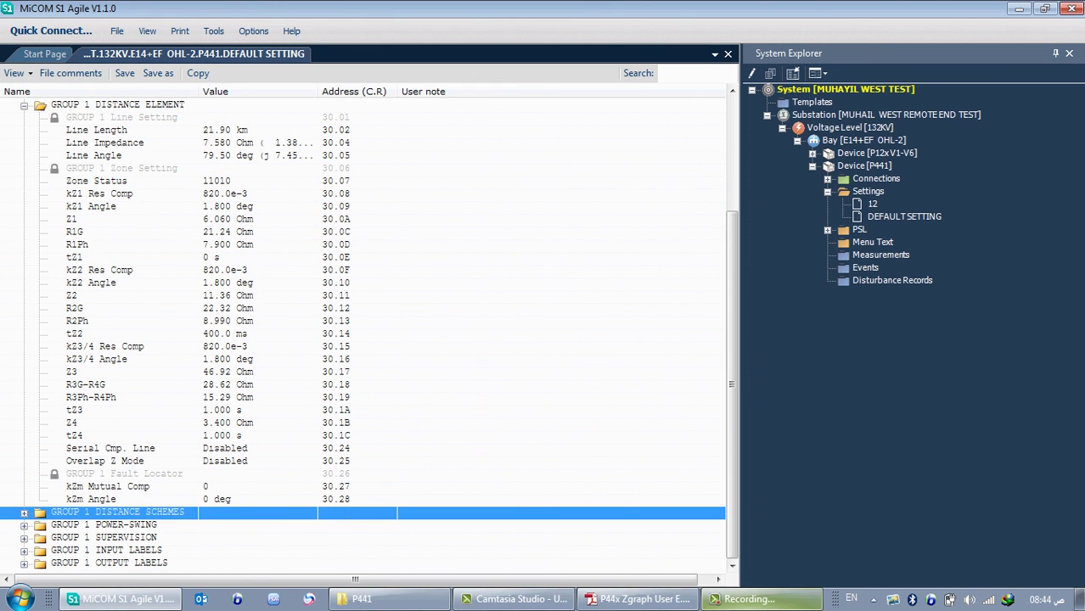
{"action": "key", "text": "Left"}
{"action": "key", "text": "Down"}
{"action": "key", "text": "Left"}
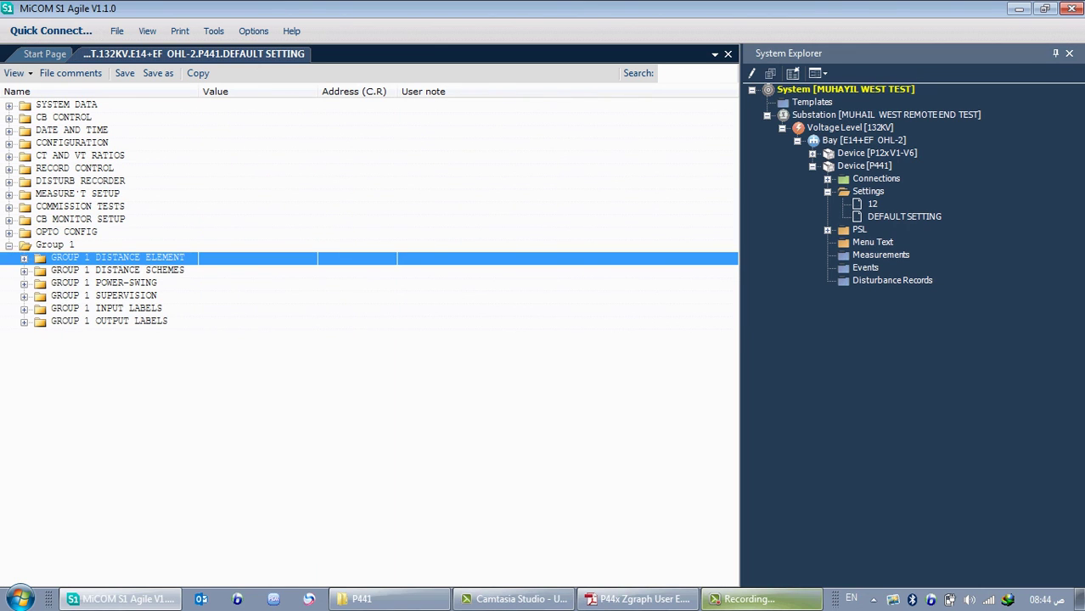
- Expand GROUP 1 DISTANCE SCHEMES and look over its scheme settings, starting with Program Mode
{"action": "key", "text": "Down"}
{"action": "key", "text": "Right"}
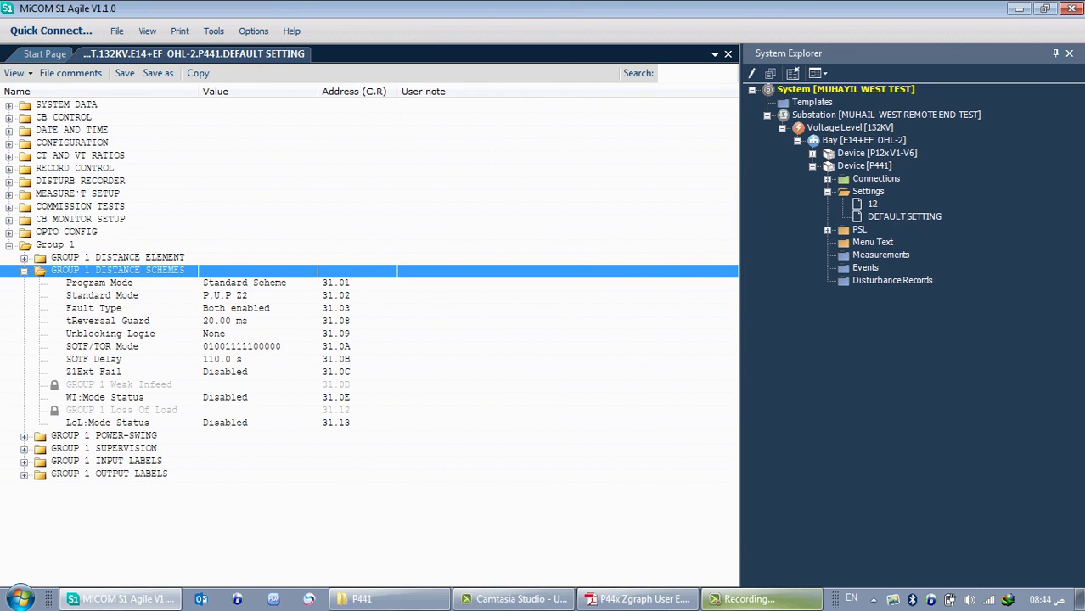
{"action": "key", "text": "Down"}
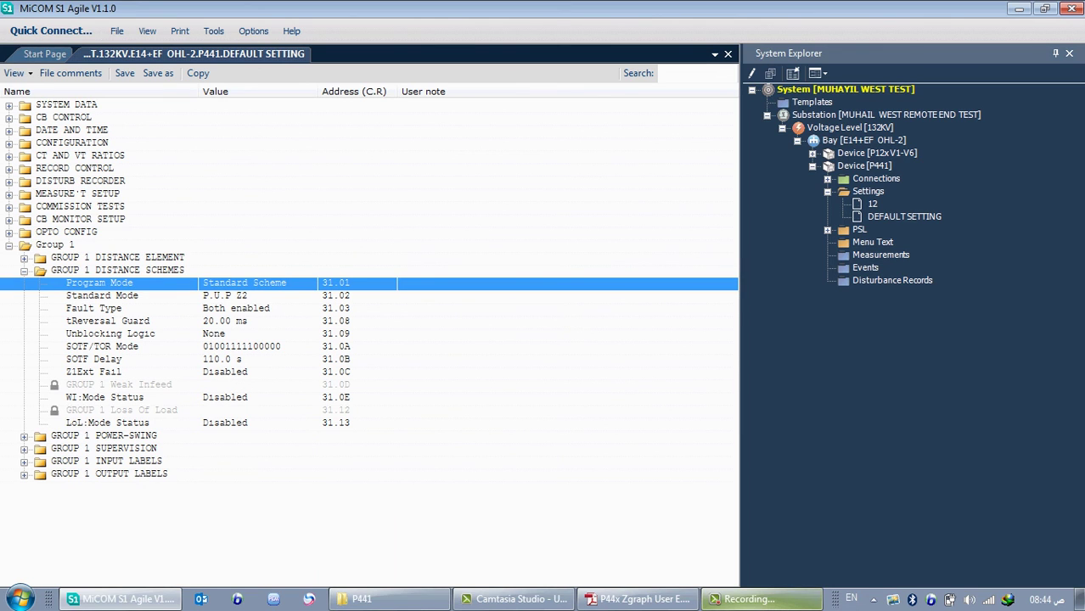
{"action": "key", "text": "Left"}
{"action": "key", "text": "Left"}
{"action": "key", "text": "Up"}
{"action": "key", "text": "Down"}
{"action": "key", "text": "Right"}
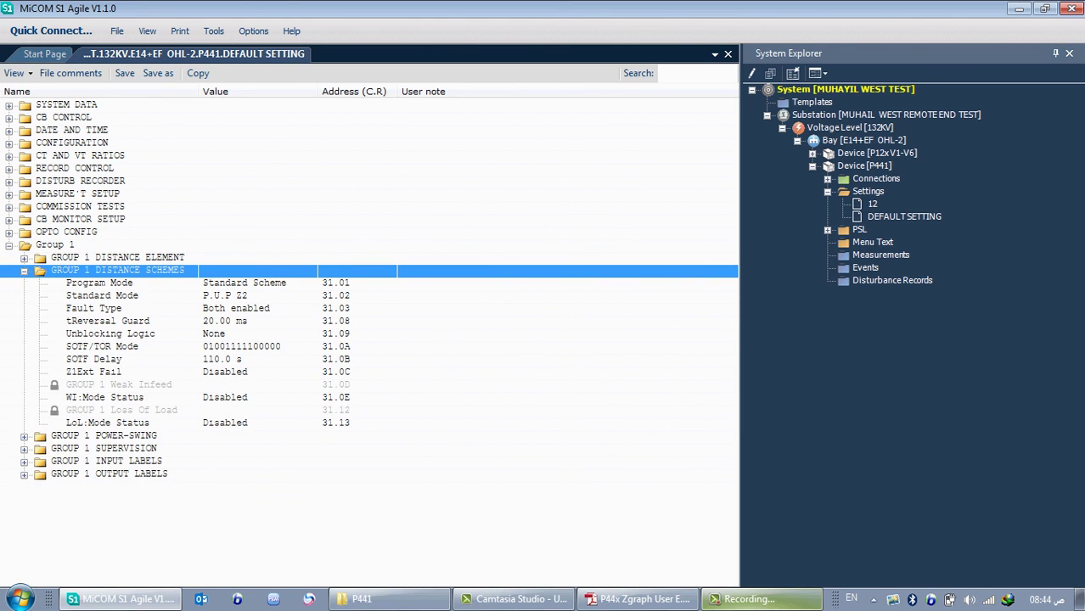
- Collapse GROUP 1 DISTANCE SCHEMES, run through the settings in GROUP 1 DISTANCE ELEMENT again, and collapse that group
{"action": "key", "text": "Left"}
{"action": "key", "text": "Up"}
{"action": "key", "text": "Right"}
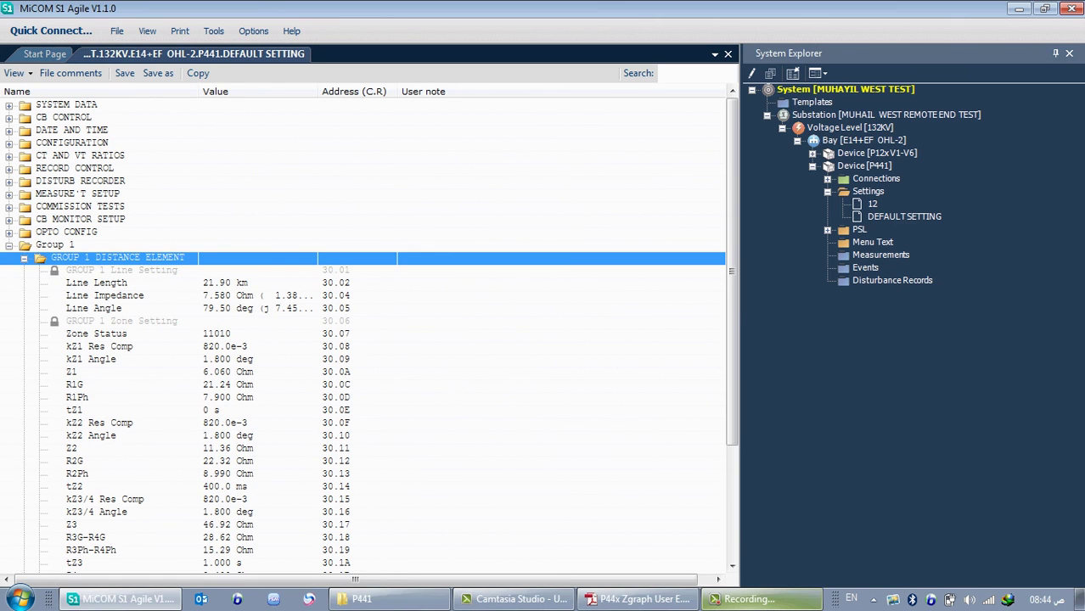
{"action": "key", "text": "Down"}
{"action": "key", "text": "Down"}
{"action": "key", "text": "Down"}
{"action": "key", "text": "Down"}
{"action": "key", "text": "Down"}
{"action": "key", "text": "Down"}
{"action": "key", "text": "Down"}
{"action": "key", "text": "Down"}
{"action": "key", "text": "Down"}
{"action": "key", "text": "Down"}
{"action": "key", "text": "Down"}
{"action": "key", "text": "Down"}
{"action": "key", "text": "Down"}
{"action": "key", "text": "Down"}
{"action": "key", "text": "Down"}
{"action": "key", "text": "Down"}
{"action": "key", "text": "Down"}
{"action": "key", "text": "Down"}
{"action": "key", "text": "Down"}
{"action": "key", "text": "Down"}
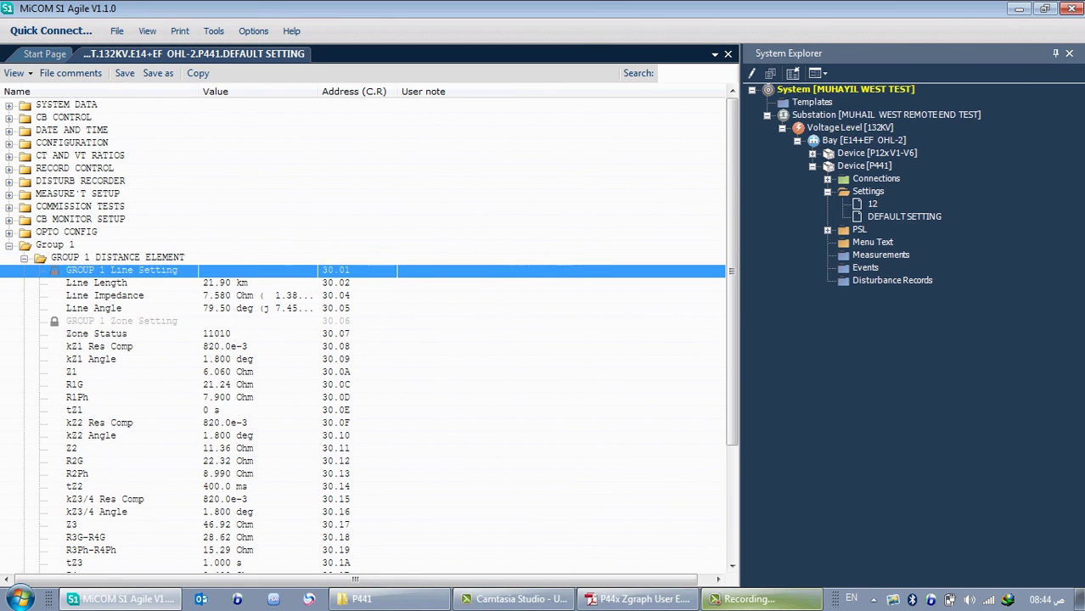
{"action": "key", "text": "Up"}
{"action": "key", "text": "Up"}
{"action": "key", "text": "Up"}
{"action": "key", "text": "Up"}
{"action": "key", "text": "Up"}
{"action": "key", "text": "Up"}
{"action": "key", "text": "Up"}
{"action": "key", "text": "Up"}
{"action": "key", "text": "Up"}
{"action": "key", "text": "Up"}
{"action": "key", "text": "Up"}
{"action": "key", "text": "Up"}
{"action": "key", "text": "Up"}
{"action": "key", "text": "Up"}
{"action": "key", "text": "Up"}
{"action": "key", "text": "Up"}
{"action": "key", "text": "Up"}
{"action": "key", "text": "Up"}
{"action": "key", "text": "Up"}
{"action": "key", "text": "Up"}
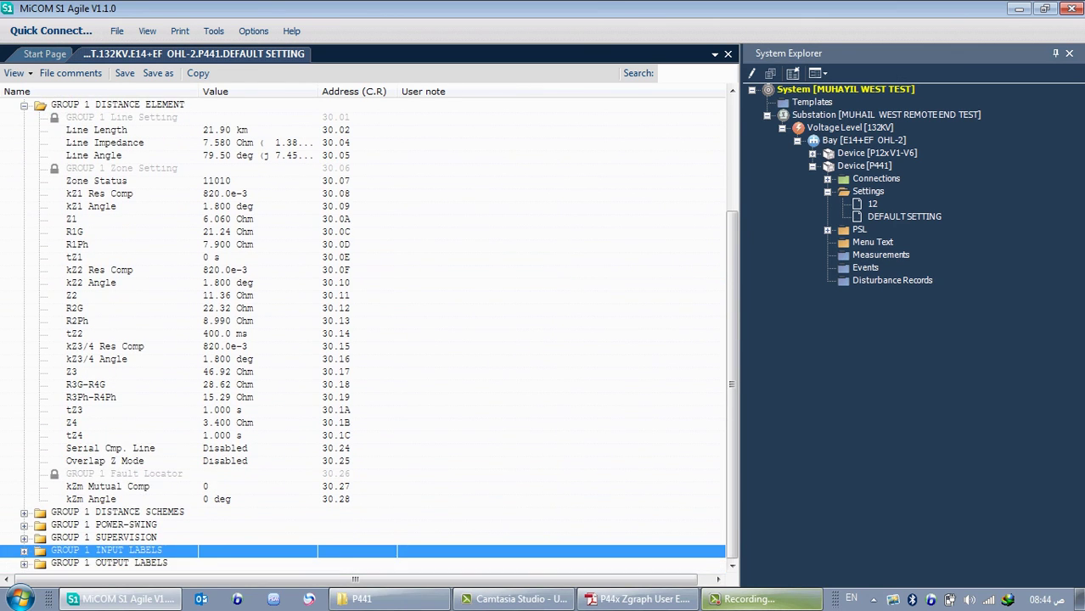
{"action": "key", "text": "Left"}
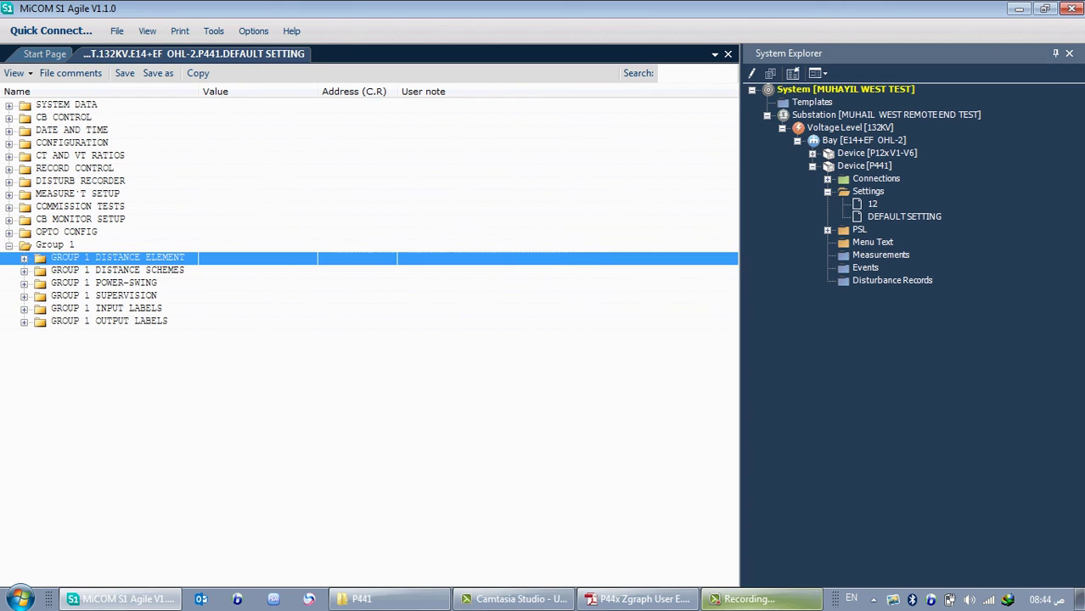
- View the settings of GROUP 1 DISTANCE SCHEMES and GROUP 1 POWER-SWING one after the other, collapsing each group
{"action": "key", "text": "Down"}
{"action": "key", "text": "Right"}
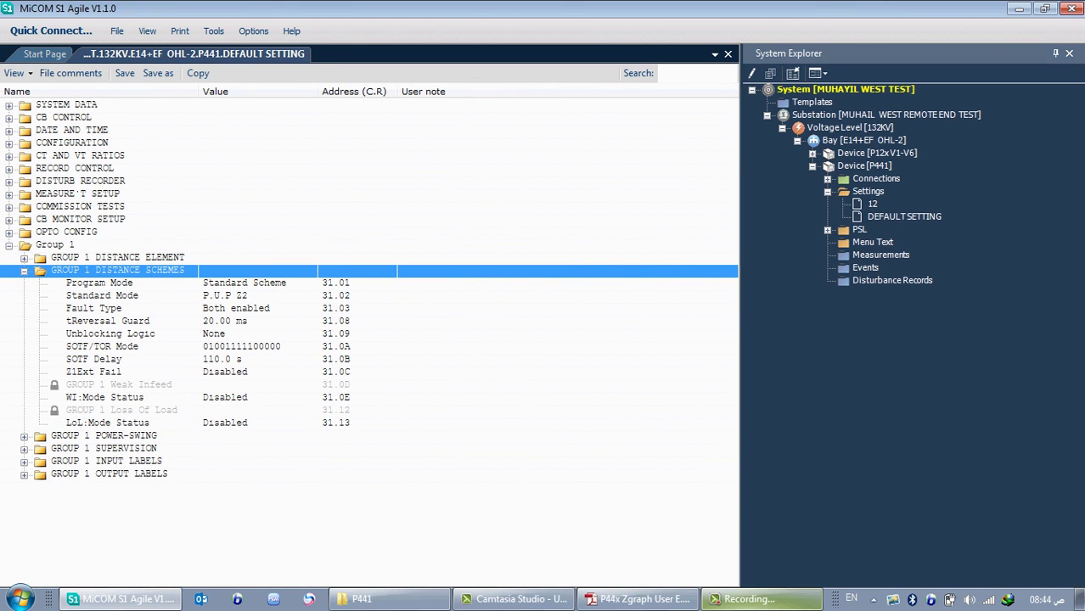
{"action": "key", "text": "Left"}
{"action": "key", "text": "Down"}
{"action": "key", "text": "Right"}
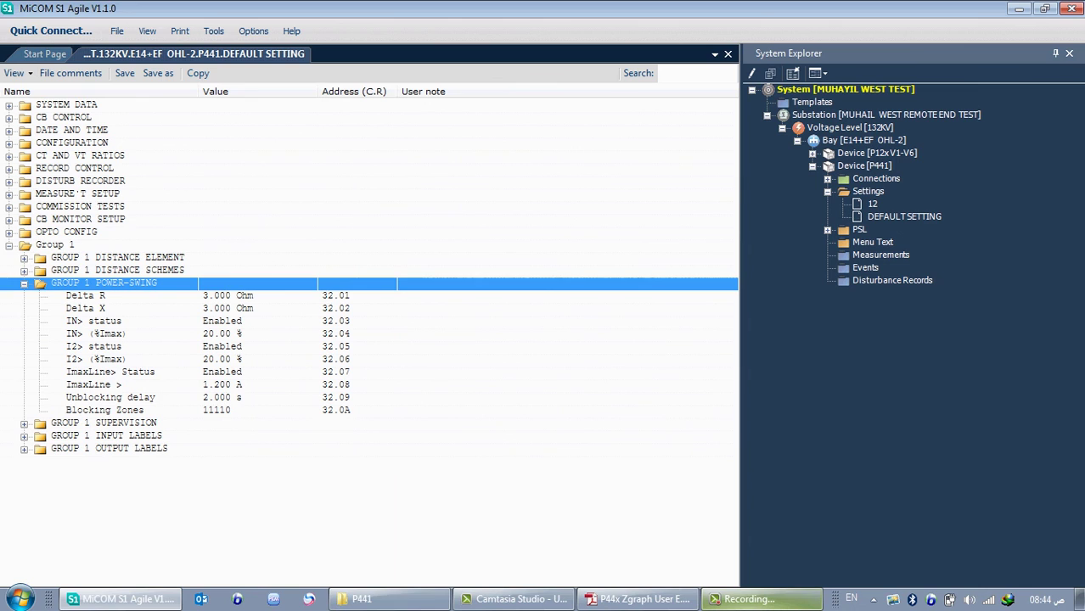
{"action": "key", "text": "Left"}
{"action": "key", "text": "Up"}
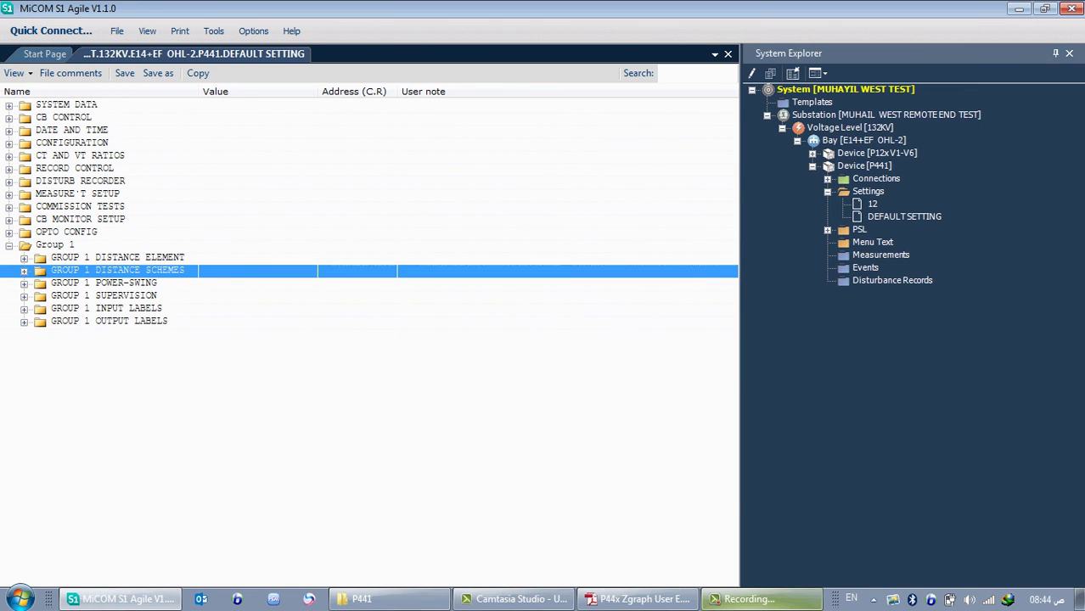
{"action": "key", "text": "Up"}
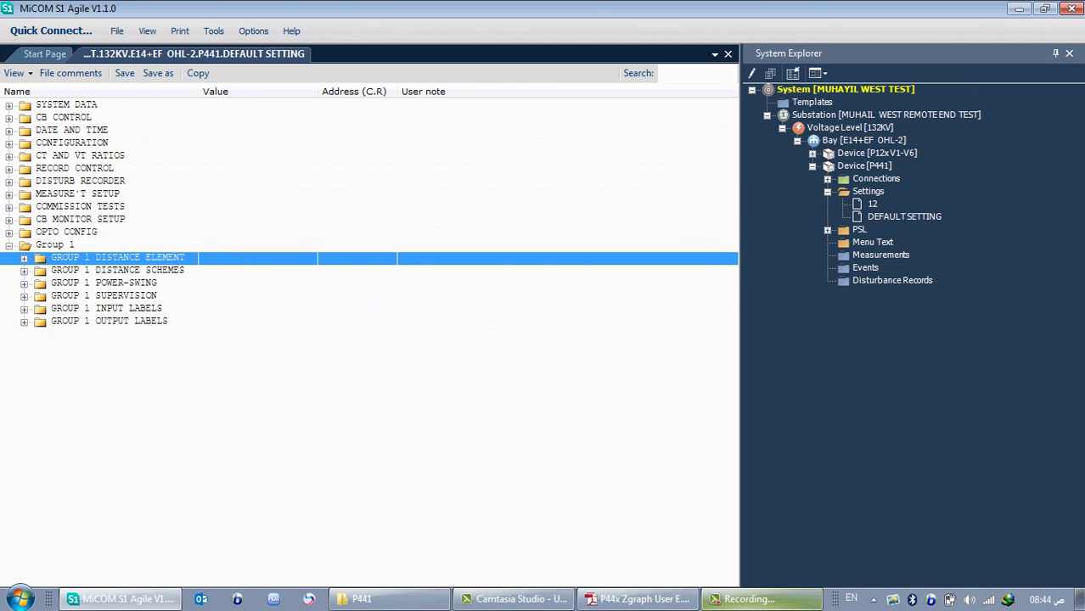
- Expand GROUP 1 DISTANCE ELEMENT, read down to Zone Status, and collapse the group
{"action": "key", "text": "Right"}
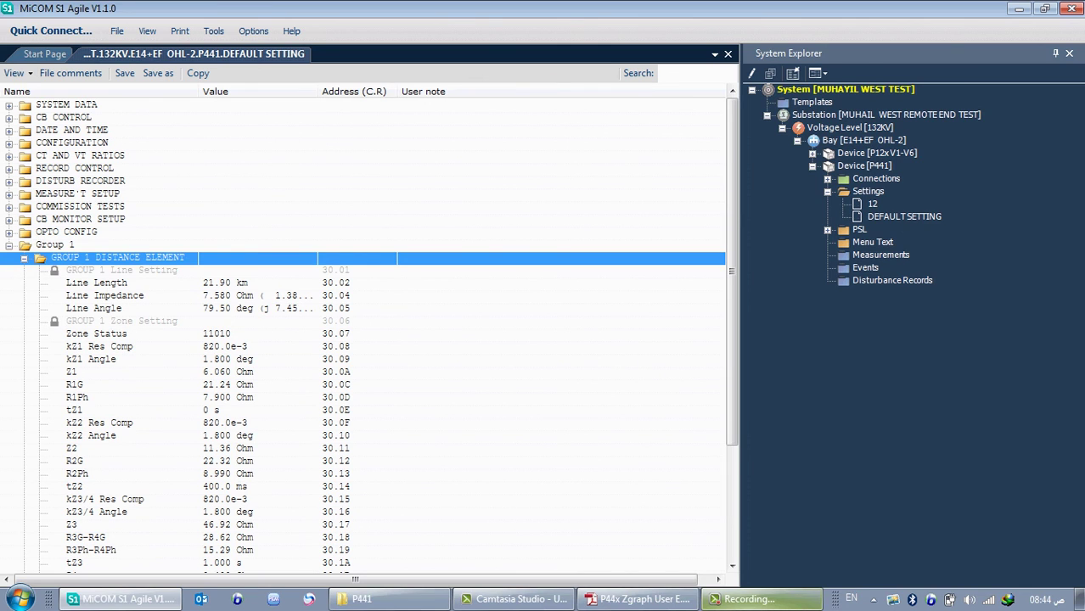
{"action": "key", "text": "Down"}
{"action": "key", "text": "Down"}
{"action": "key", "text": "Down"}
{"action": "key", "text": "Down"}
{"action": "key", "text": "Down"}
{"action": "key", "text": "Down"}
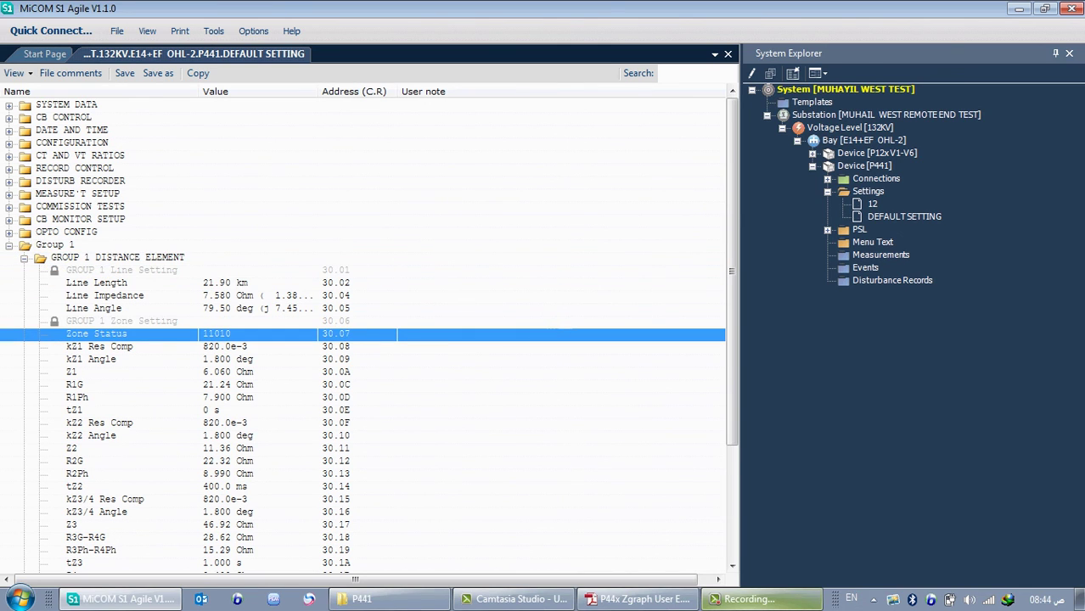
{"action": "key", "text": "Left"}
{"action": "key", "text": "Left"}
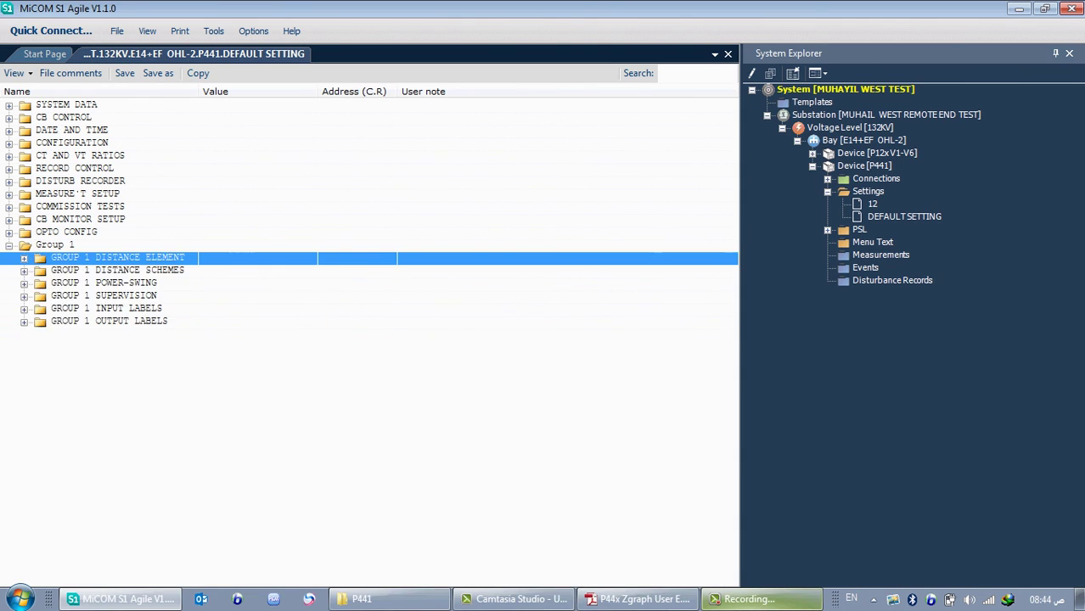
- Inspect the zone enable options of Zone Status in GROUP 1 DISTANCE ELEMENT, try enabling Z1X, and discard the change
{"action": "key", "text": "Left"}
{"action": "key", "text": "Down"}
{"action": "key", "text": "Right"}
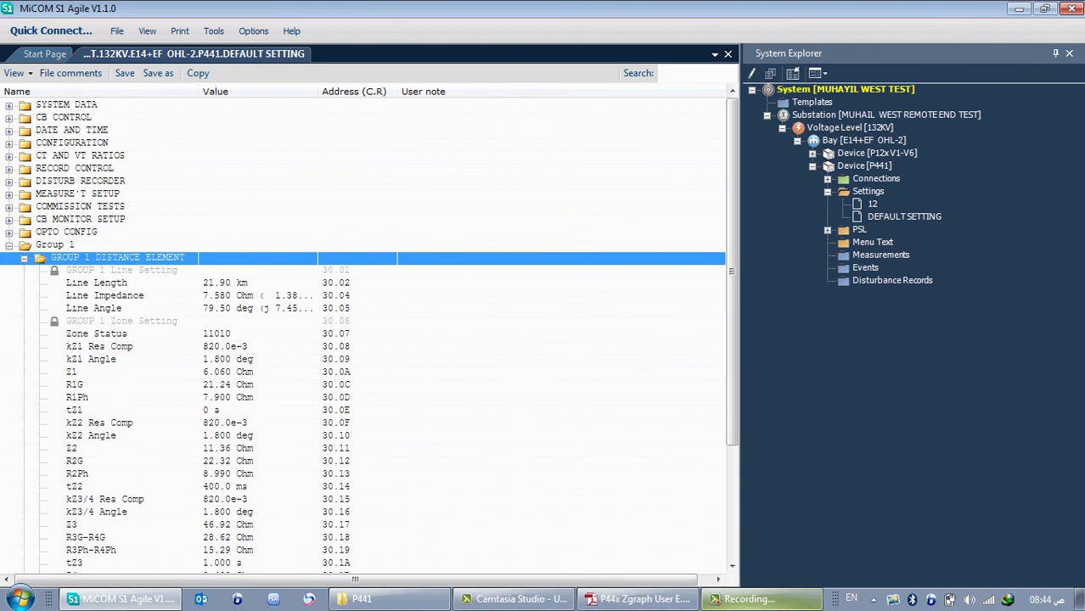
{"action": "key", "text": "Down"}
{"action": "key", "text": "Down"}
{"action": "key", "text": "Down"}
{"action": "key", "text": "Down"}
{"action": "key", "text": "Down"}
{"action": "key", "text": "Down"}
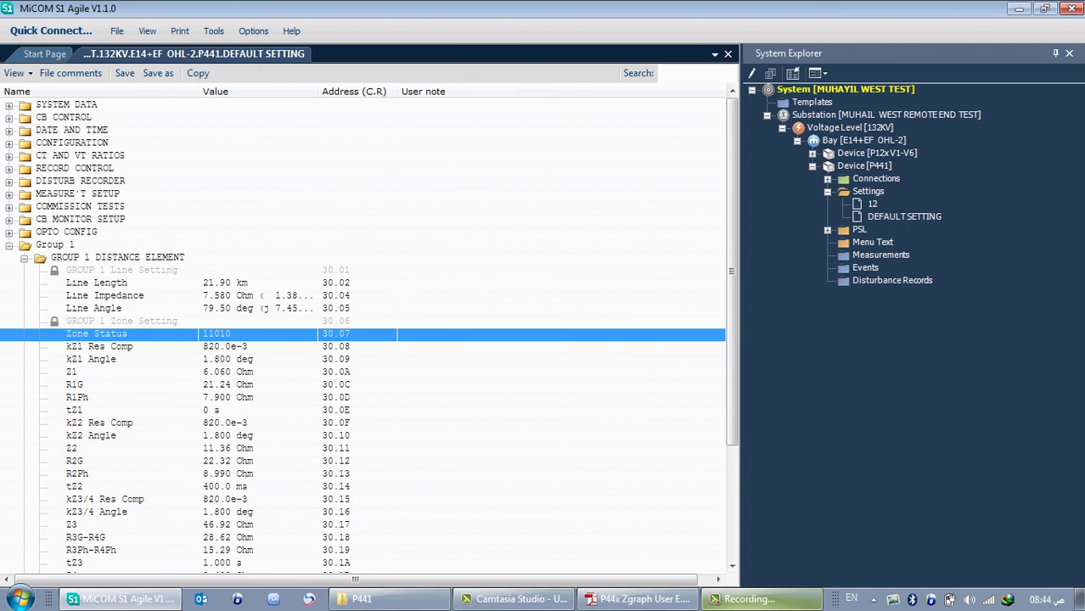
{"action": "key", "text": "Return"}
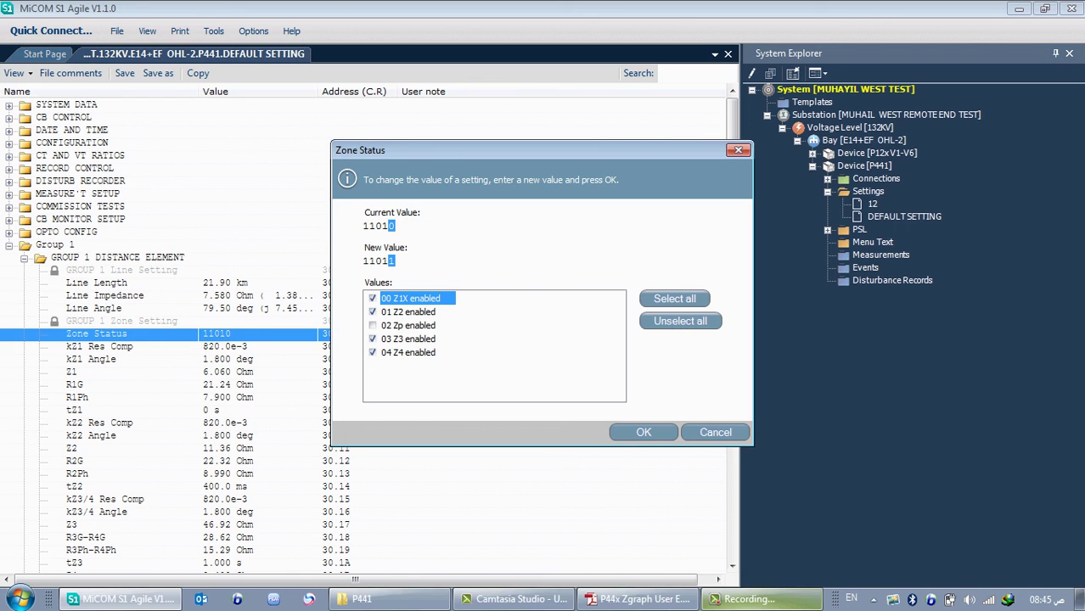
{"action": "left_click", "coordinate": [715, 432]}
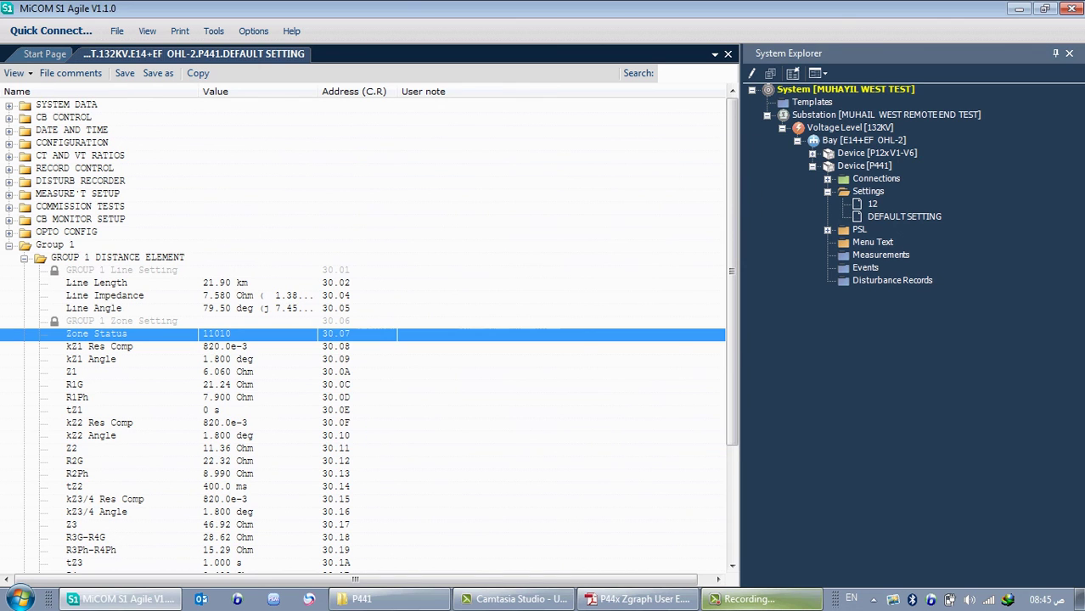
- Switch to GROUP 1 DISTANCE SCHEMES and check the options available for Program Mode without changing it
{"action": "key", "text": "Left"}
{"action": "key", "text": "Left"}
{"action": "key", "text": "Down"}
{"action": "key", "text": "Right"}
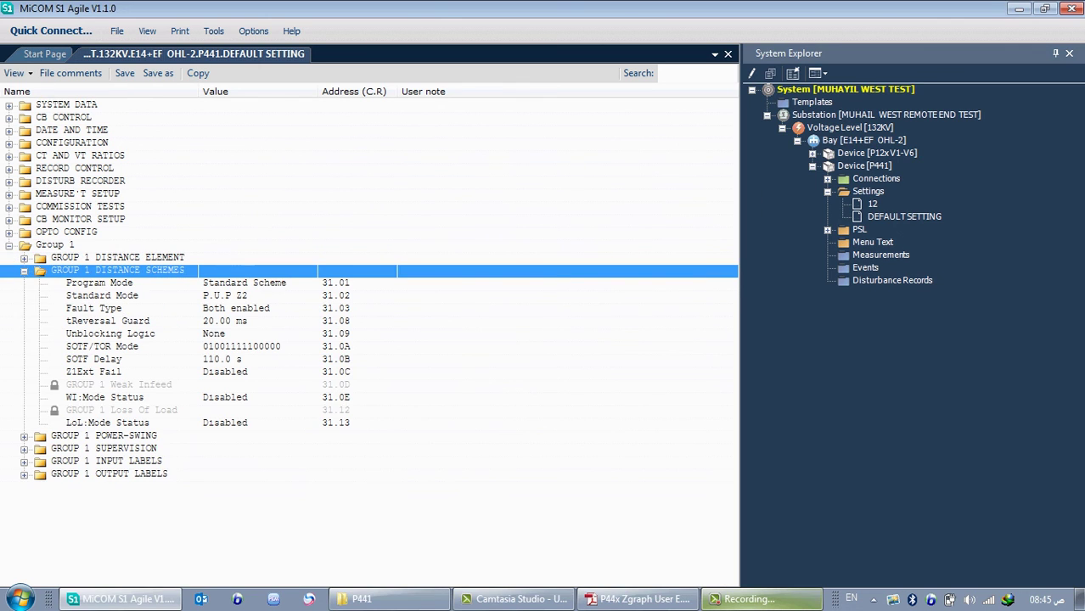
{"action": "key", "text": "Down"}
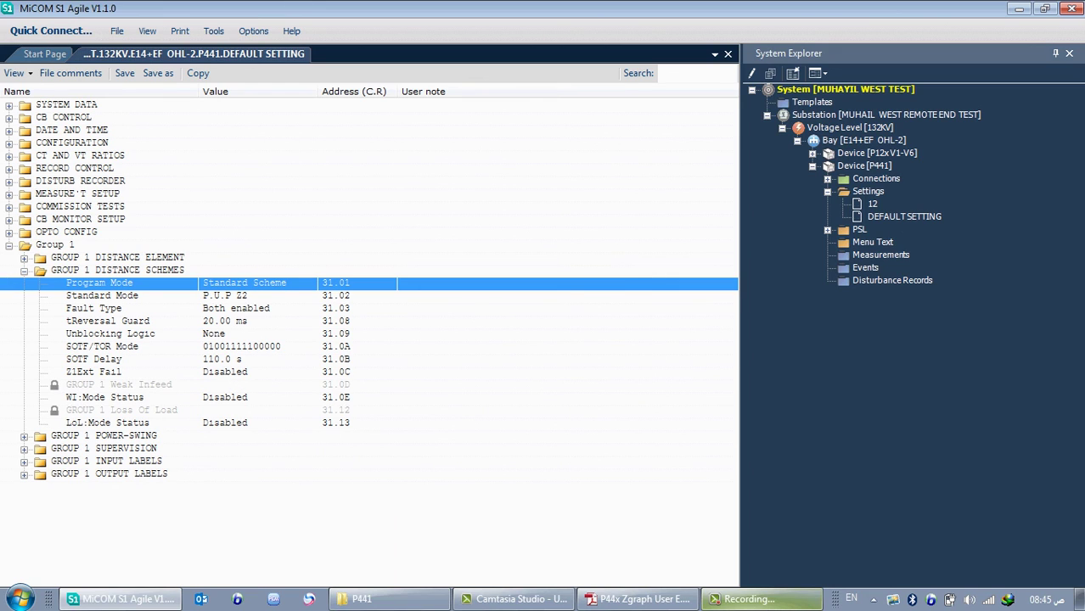
{"action": "key", "text": "Return"}
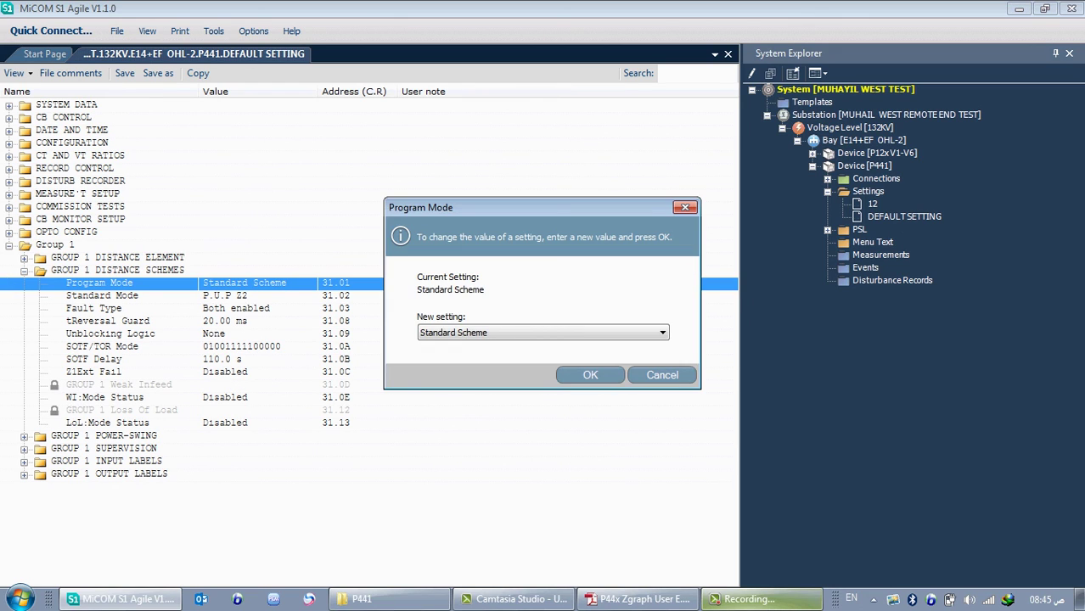
{"action": "key", "text": "alt+Down"}
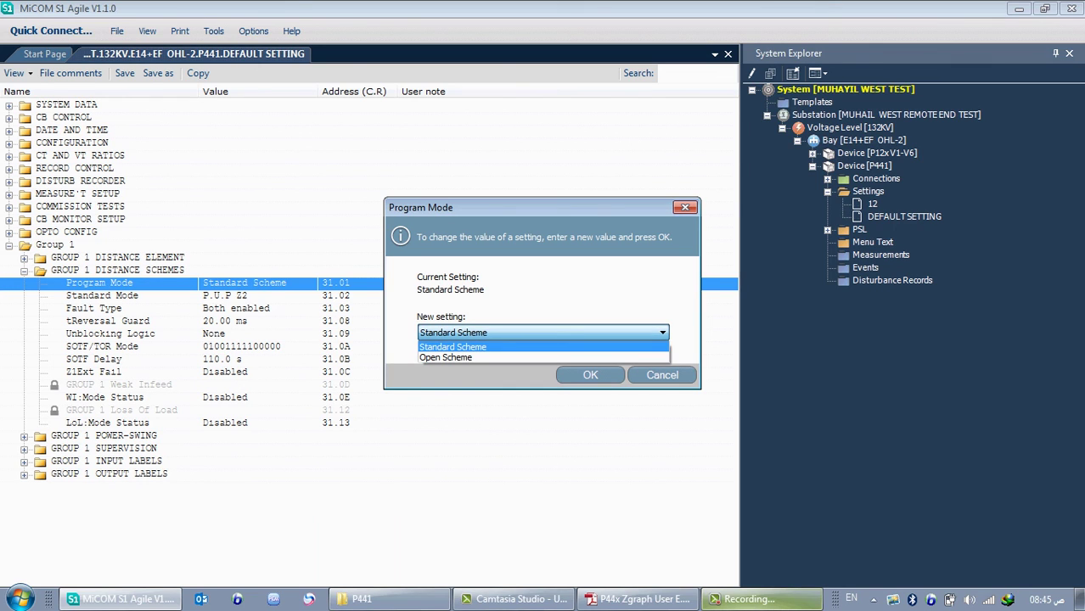
{"action": "key", "text": "Return"}
{"action": "key", "text": "Escape"}
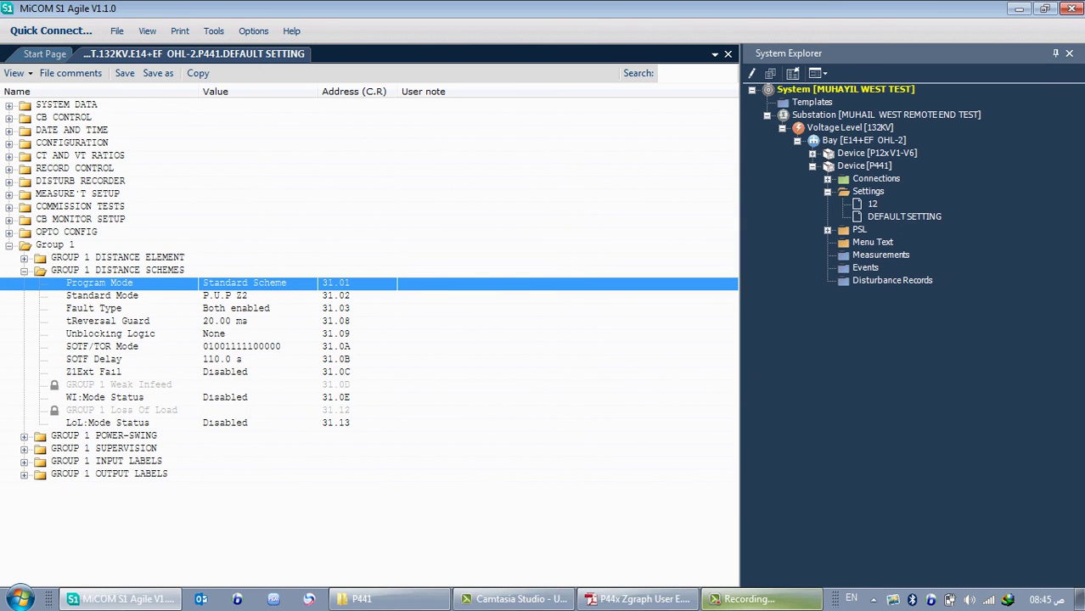
- Step through the Fault Type options in GROUP 1 DISTANCE SCHEMES and keep Both enabled
{"action": "key", "text": "Down"}
{"action": "key", "text": "Down"}
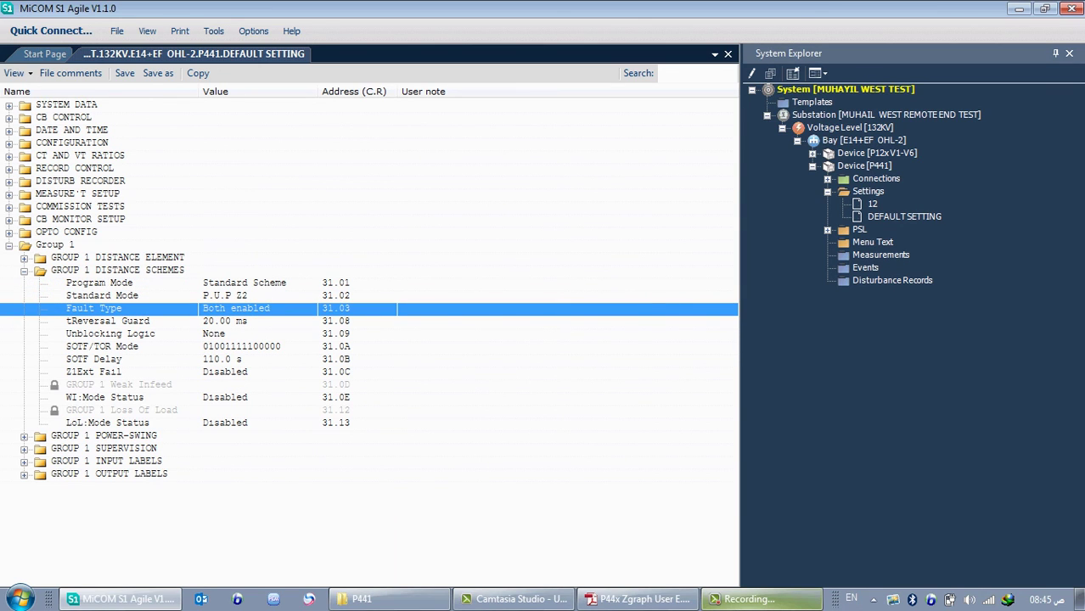
{"action": "key", "text": "Return"}
{"action": "key", "text": "Down"}
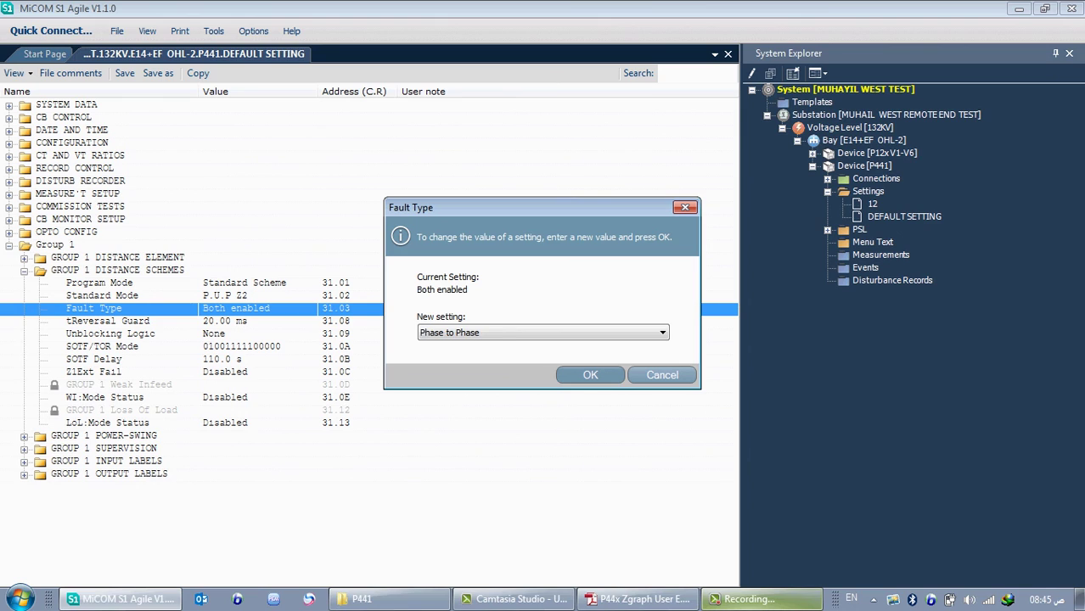
{"action": "key", "text": "Down"}
{"action": "key", "text": "Return"}
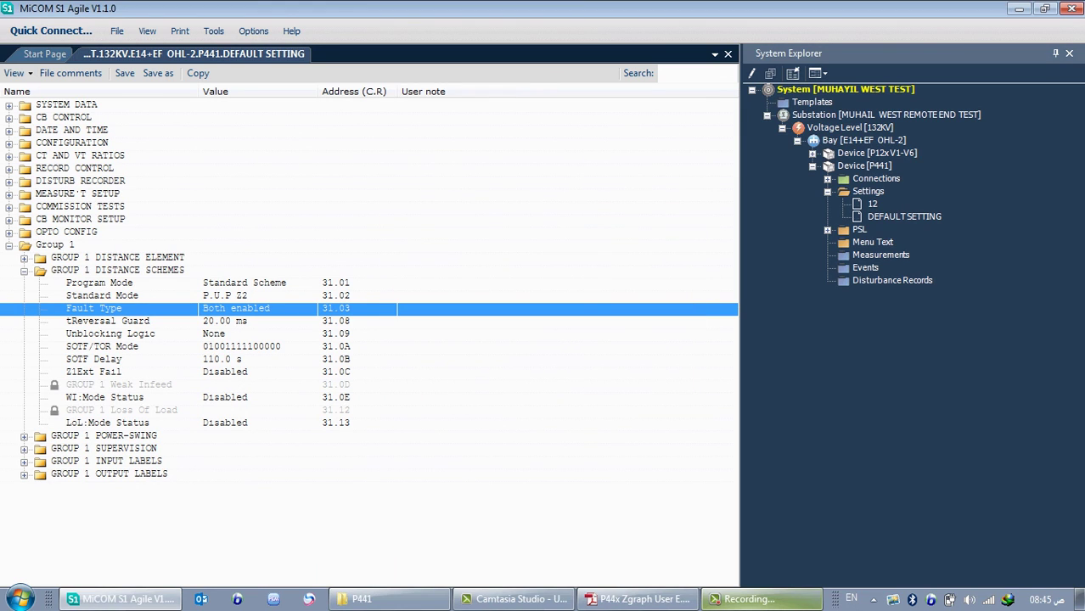
- Examine the full list of TOR and SOTF options in SOTF/TOR Mode and leave without changing them
{"action": "key", "text": "Down"}
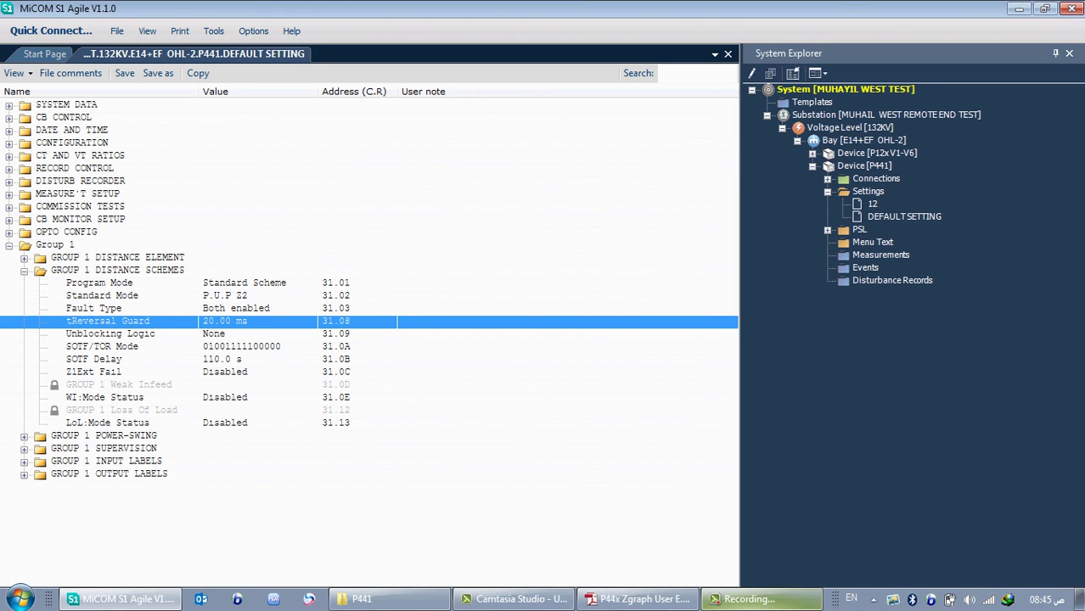
{"action": "key", "text": "Down"}
{"action": "key", "text": "Down"}
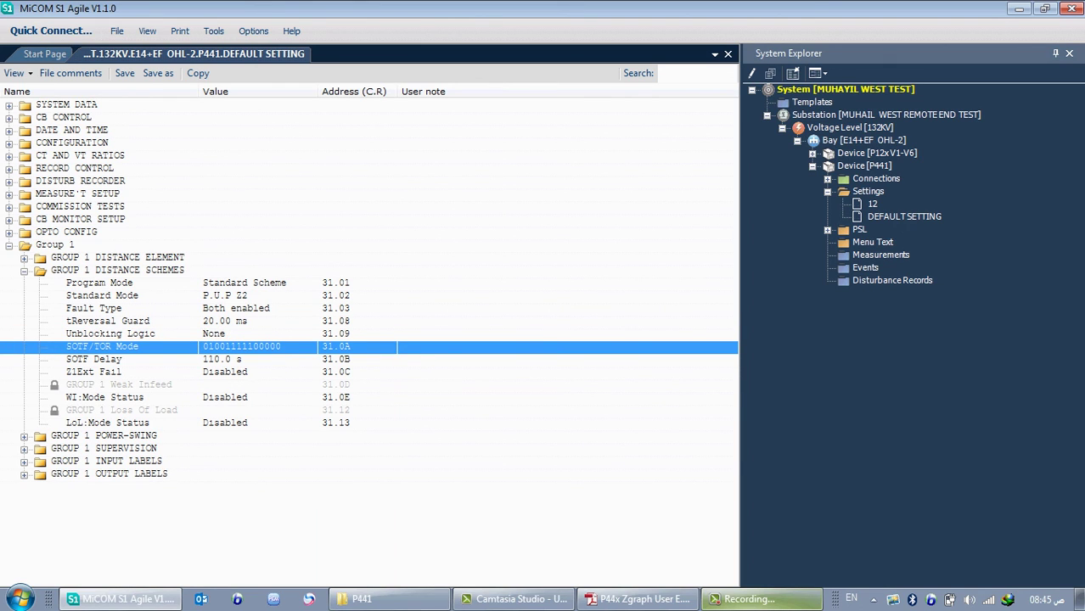
{"action": "key", "text": "Return"}
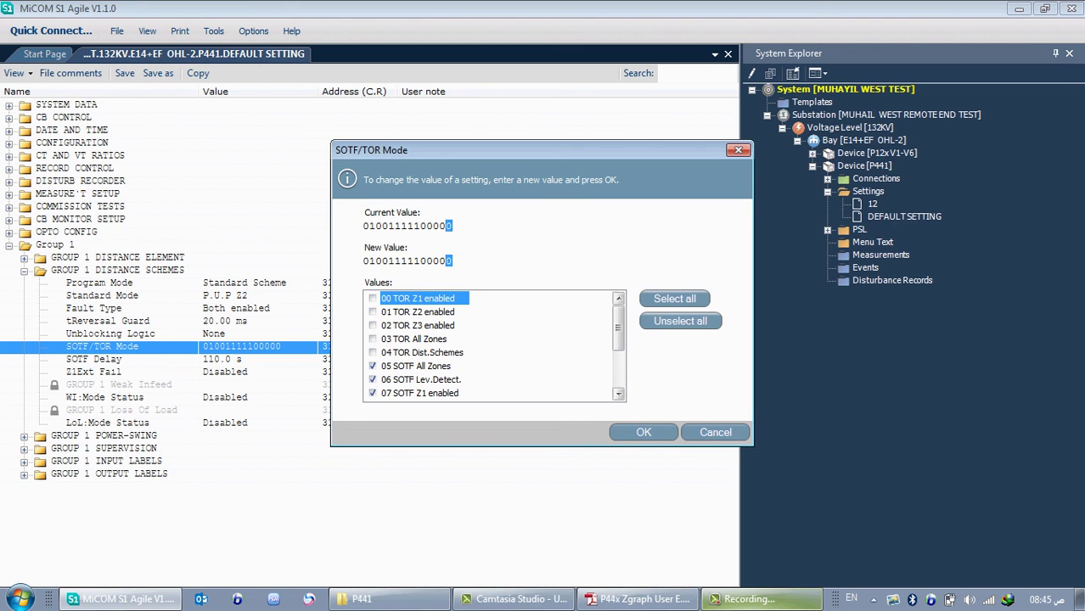
{"action": "scroll", "coordinate": [492, 345], "scroll_direction": "down", "scroll_amount": 2}
{"action": "key", "text": "Home"}
{"action": "left_click", "coordinate": [618, 394]}
{"action": "left_click", "coordinate": [618, 394]}
{"action": "left_click", "coordinate": [618, 393]}
{"action": "left_click", "coordinate": [618, 394]}
{"action": "left_click", "coordinate": [618, 394]}
{"action": "left_click", "coordinate": [618, 394]}
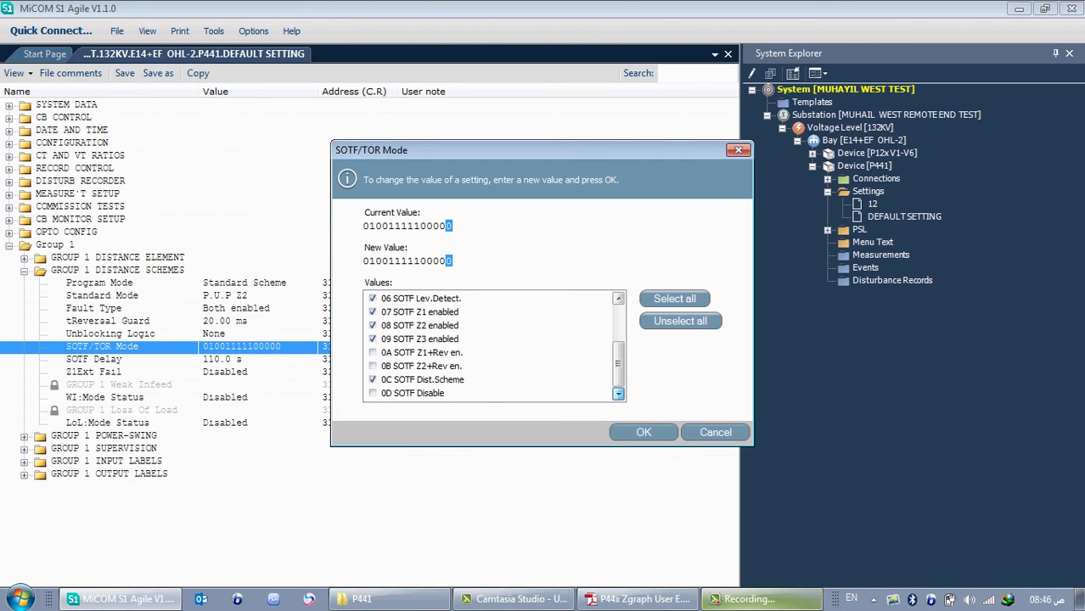
{"action": "left_click", "coordinate": [715, 433]}
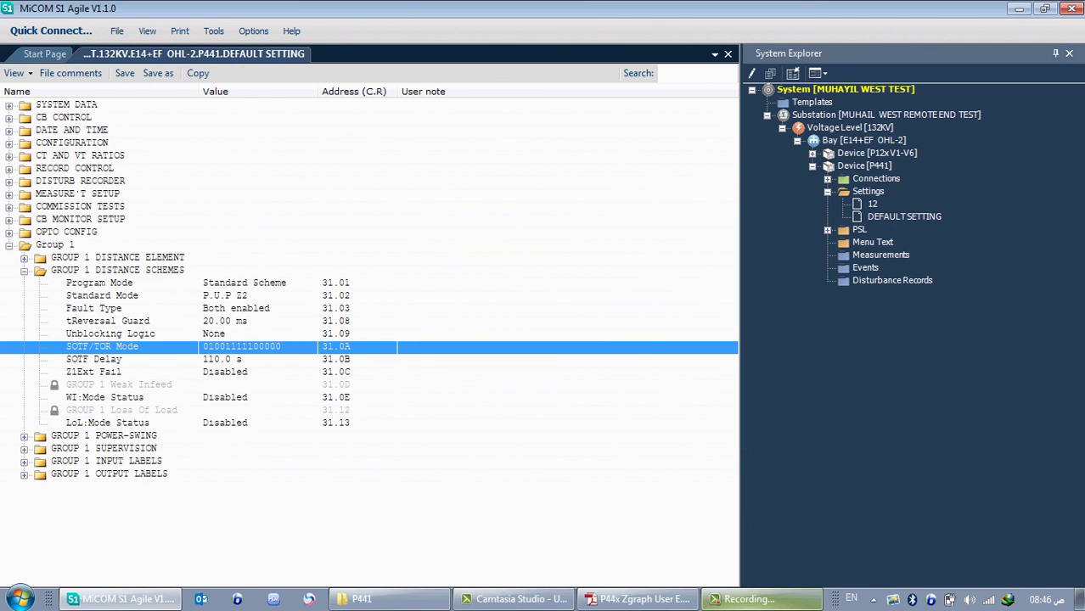
- Check the SOTF Delay setting, collapse GROUP 1 DISTANCE SCHEMES, and move on to GROUP 1 INPUT LABELS
{"action": "left_click", "coordinate": [222, 359]}
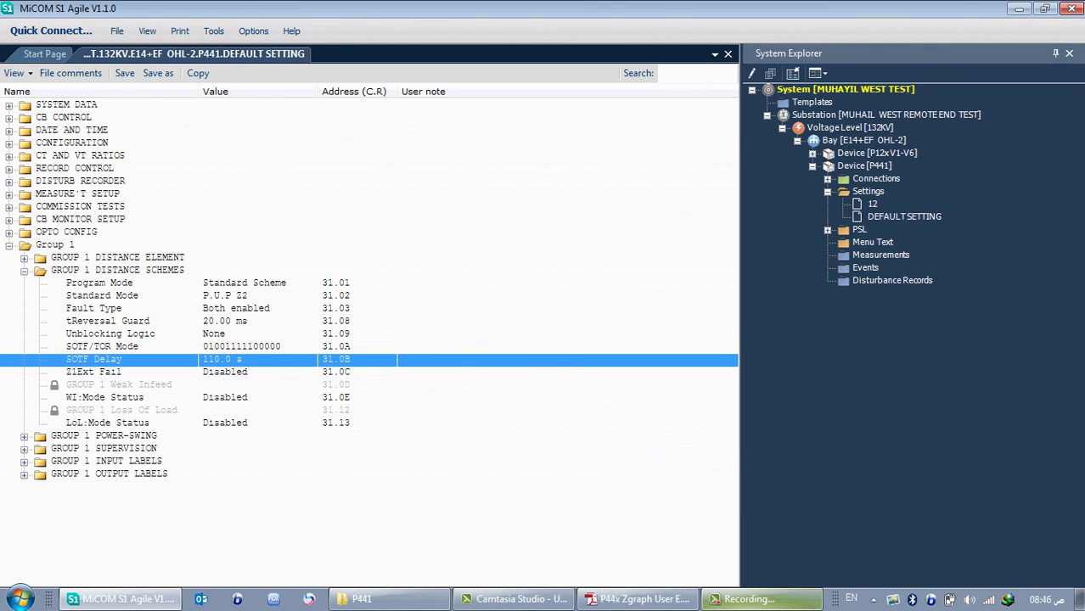
{"action": "double_click", "coordinate": [117, 270]}
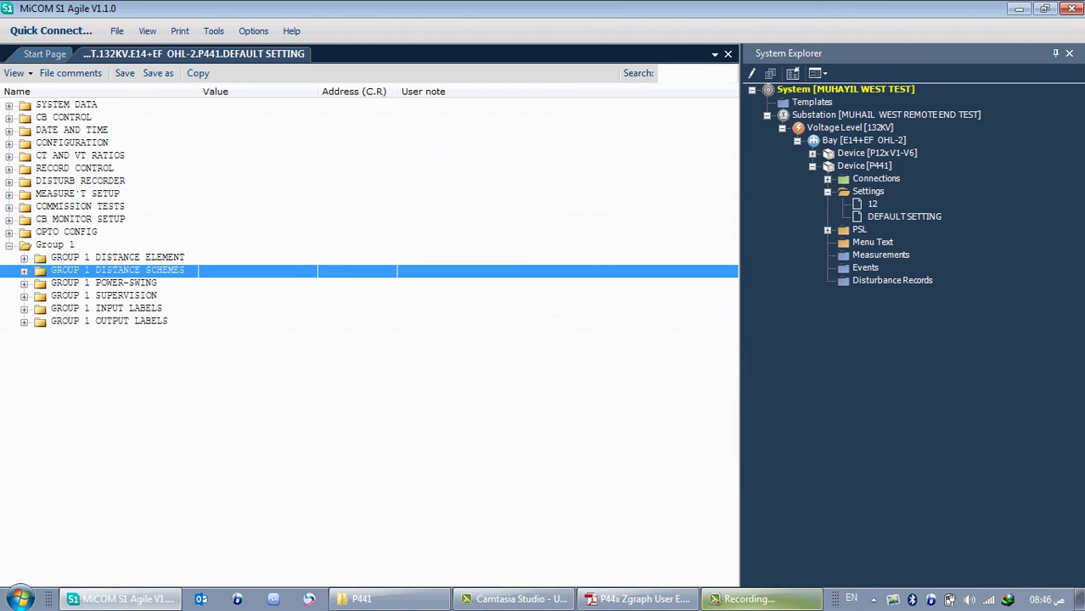
{"action": "key", "text": "Down"}
{"action": "key", "text": "Down"}
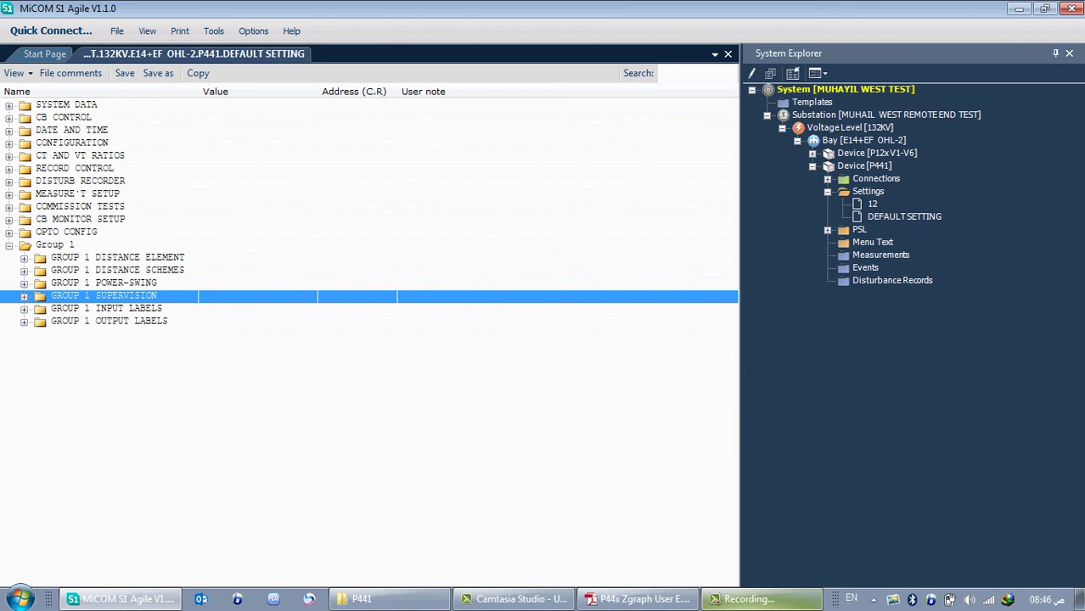
{"action": "key", "text": "Down"}
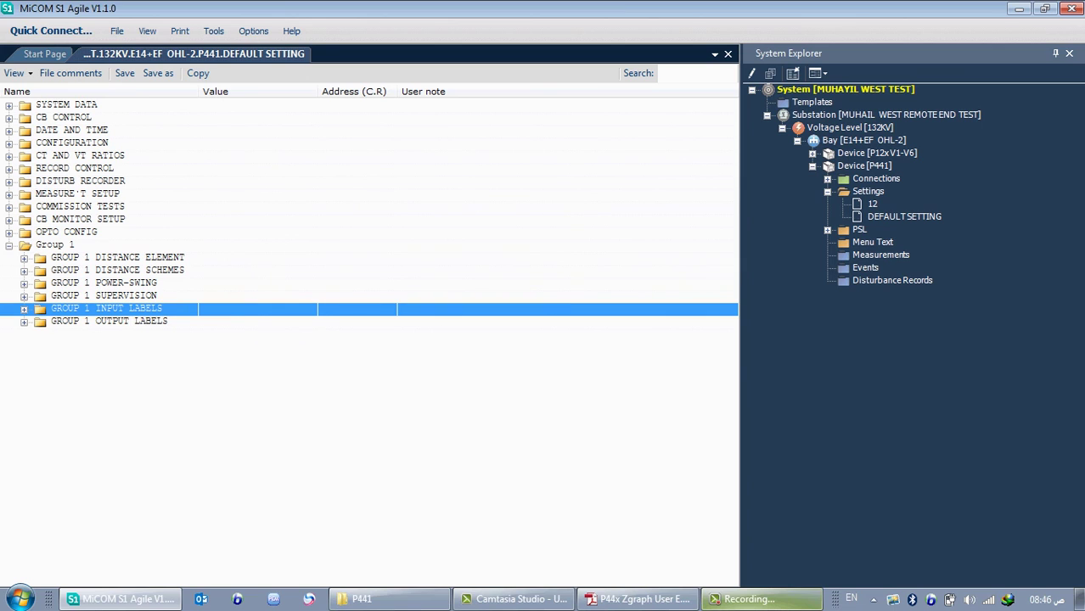
- Expand GROUP 1 INPUT LABELS and review the labels assigned to the first opto inputs
{"action": "key", "text": "Right"}
{"action": "key", "text": "Down"}
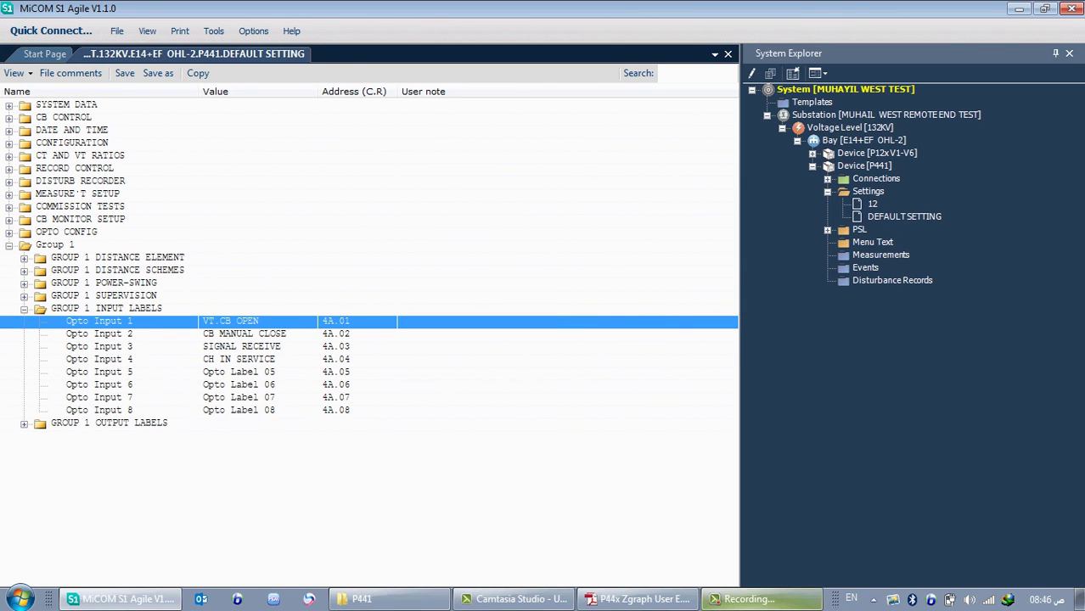
{"action": "key", "text": "Up"}
{"action": "key", "text": "Down"}
{"action": "key", "text": "Down"}
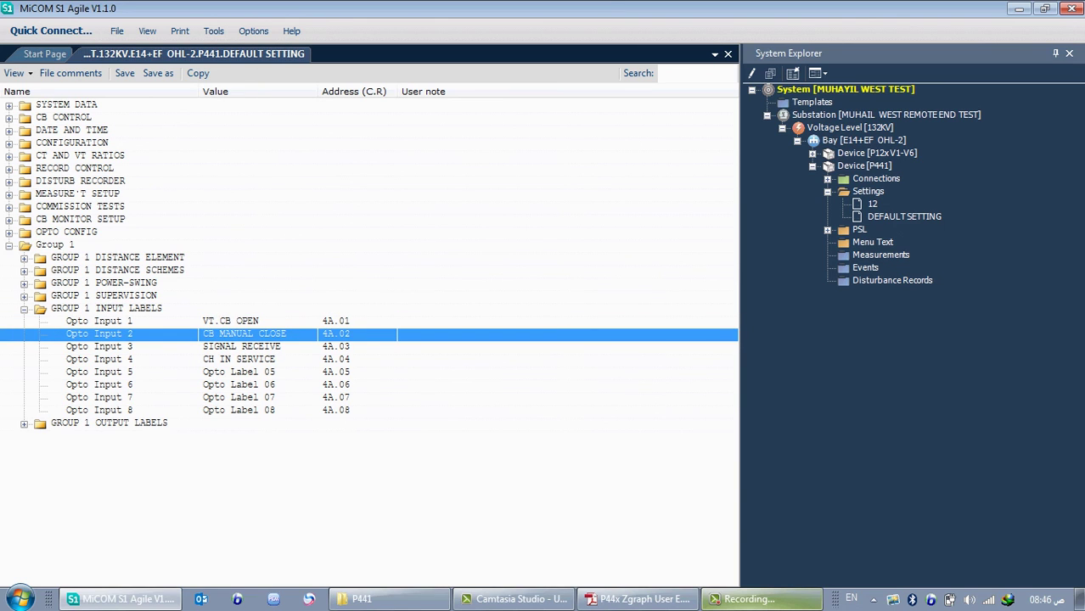
{"action": "key", "text": "Up"}
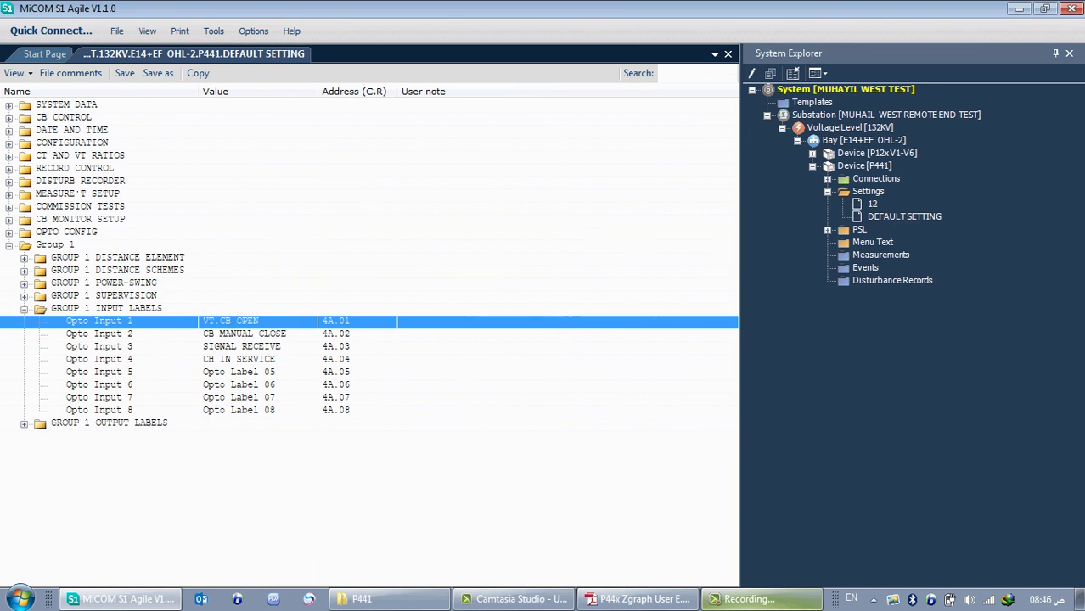
{"action": "key", "text": "Down"}
{"action": "key", "text": "Down"}
{"action": "key", "text": "Up"}
{"action": "key", "text": "Up"}
- Try .MBGJHGDFG as the new label text for Opto Input 5 and cancel the edit
{"action": "key", "text": "Down"}
{"action": "key", "text": "Down"}
{"action": "key", "text": "Down"}
{"action": "key", "text": "Down"}
{"action": "key", "text": "Return"}
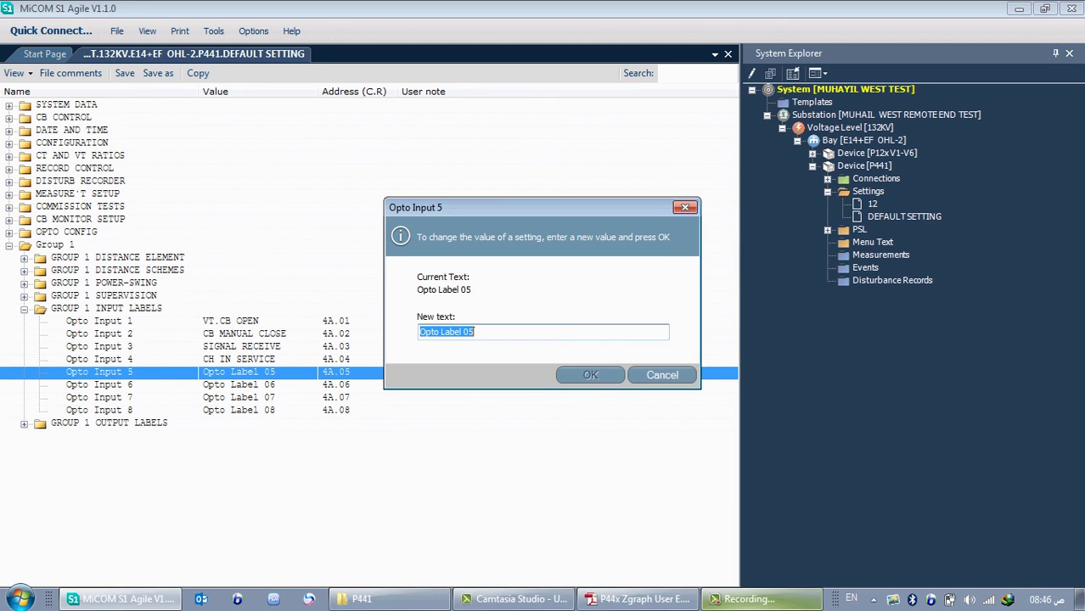
{"action": "type", "text": ".MBGJHGDFG"}
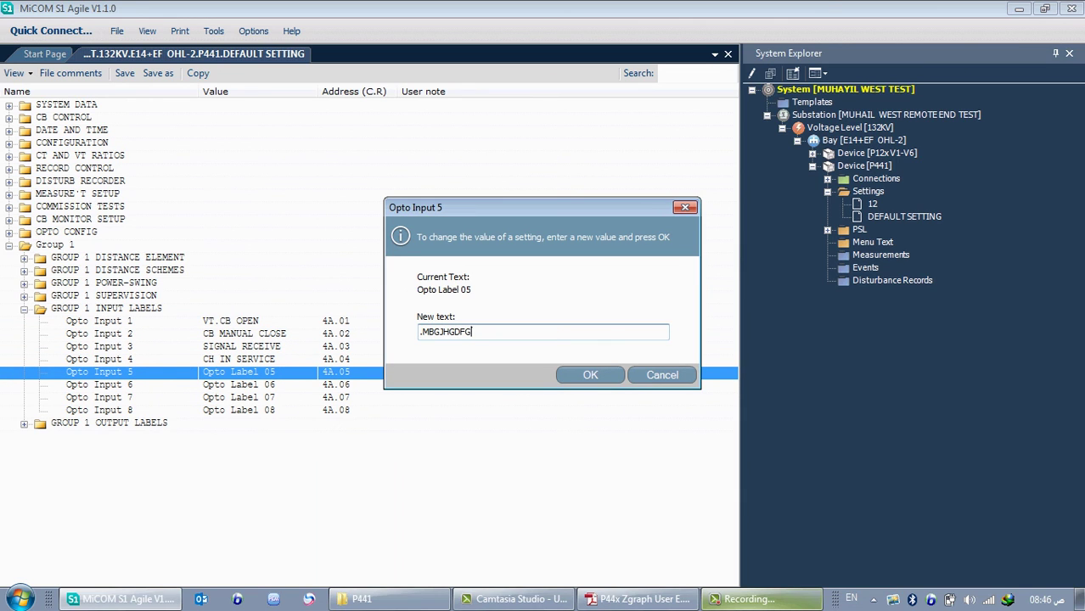
{"action": "key", "text": "Tab"}
{"action": "key", "text": "Tab"}
{"action": "key", "text": "Return"}
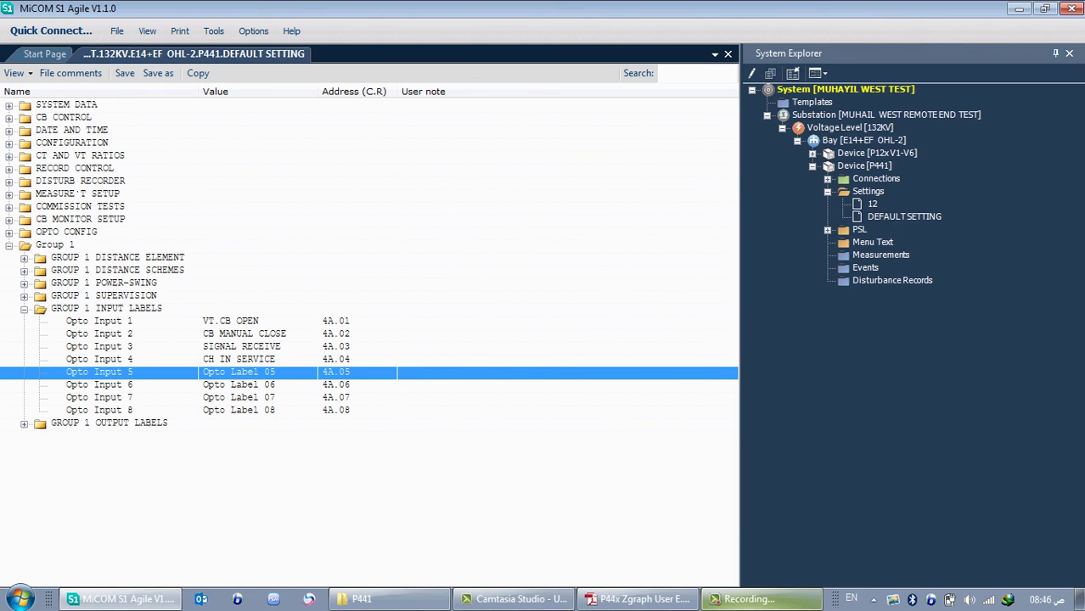
- Collapse GROUP 1 INPUT LABELS, expand GROUP 1 OUTPUT LABELS, and review the labels of the first relays
{"action": "key", "text": "Left"}
{"action": "key", "text": "Left"}
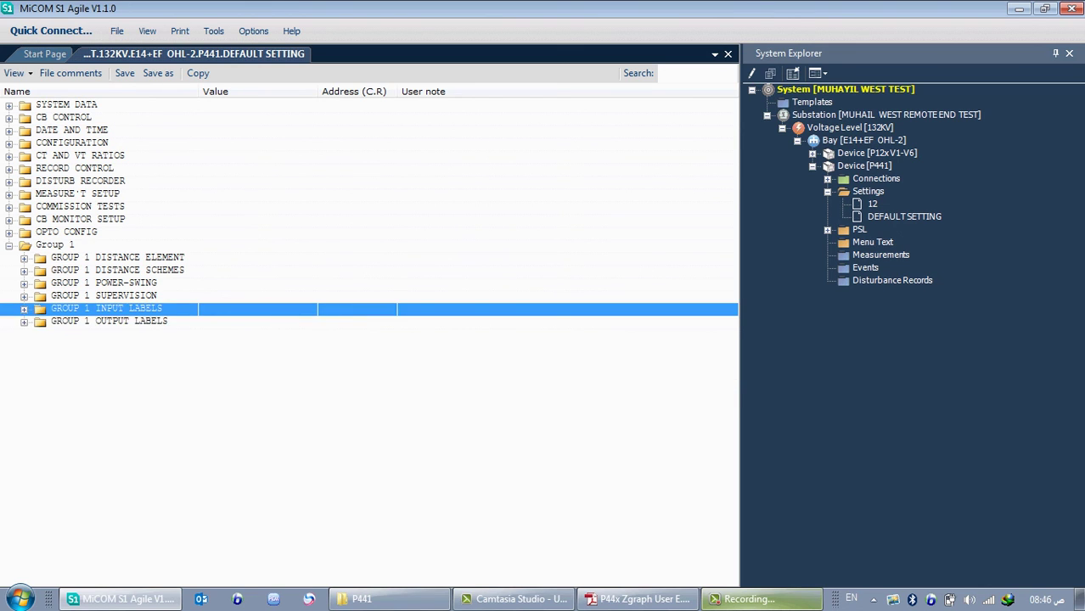
{"action": "key", "text": "Down"}
{"action": "key", "text": "Right"}
{"action": "key", "text": "Down"}
{"action": "key", "text": "Down"}
{"action": "key", "text": "Down"}
{"action": "key", "text": "Down"}
{"action": "key", "text": "Down"}
{"action": "key", "text": "Down"}
{"action": "key", "text": "Down"}
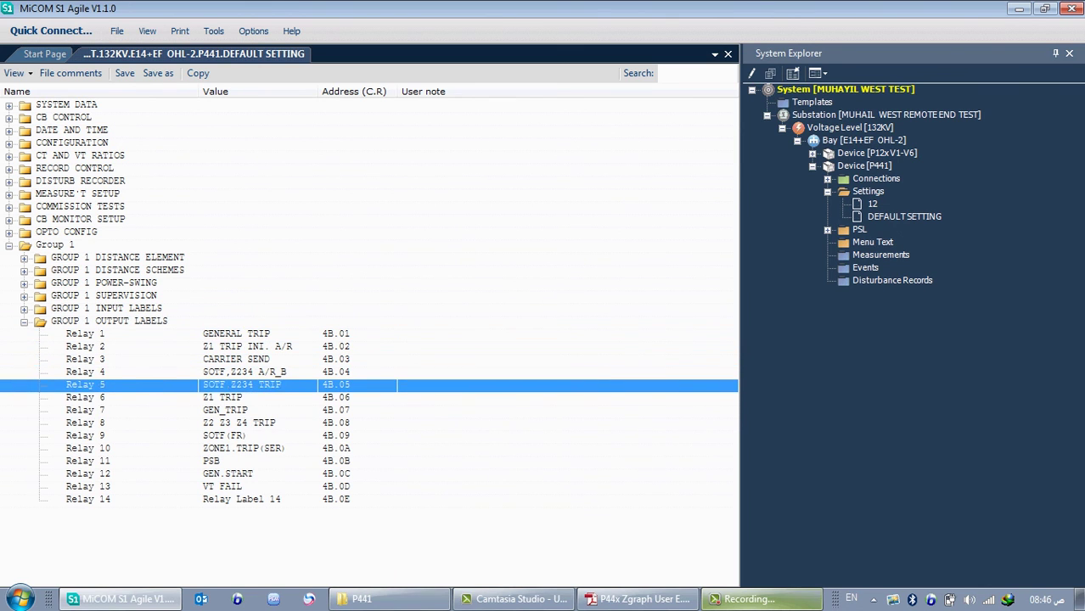
{"action": "key", "text": "Up"}
{"action": "key", "text": "Up"}
{"action": "key", "text": "Up"}
{"action": "key", "text": "Up"}
{"action": "key", "text": "Up"}
{"action": "key", "text": "Up"}
{"action": "key", "text": "Up"}
{"action": "key", "text": "Up"}
{"action": "key", "text": "Up"}
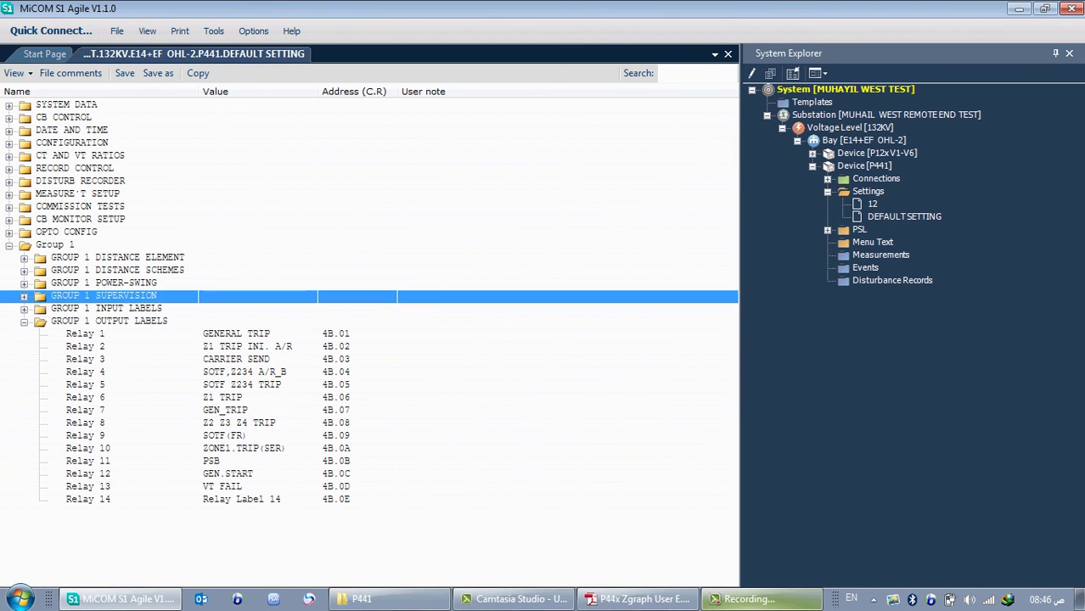
- Go through the output labels down to Relay 9, and check Relay 8's label in its edit dialog without changing it
{"action": "key", "text": "Down"}
{"action": "key", "text": "Down"}
{"action": "key", "text": "Down"}
{"action": "key", "text": "Down"}
{"action": "key", "text": "Down"}
{"action": "key", "text": "Down"}
{"action": "key", "text": "Down"}
{"action": "key", "text": "Down"}
{"action": "key", "text": "Down"}
{"action": "key", "text": "Down"}
{"action": "key", "text": "Down"}
{"action": "key", "text": "Up"}
{"action": "key", "text": "Down"}
{"action": "key", "text": "Down"}
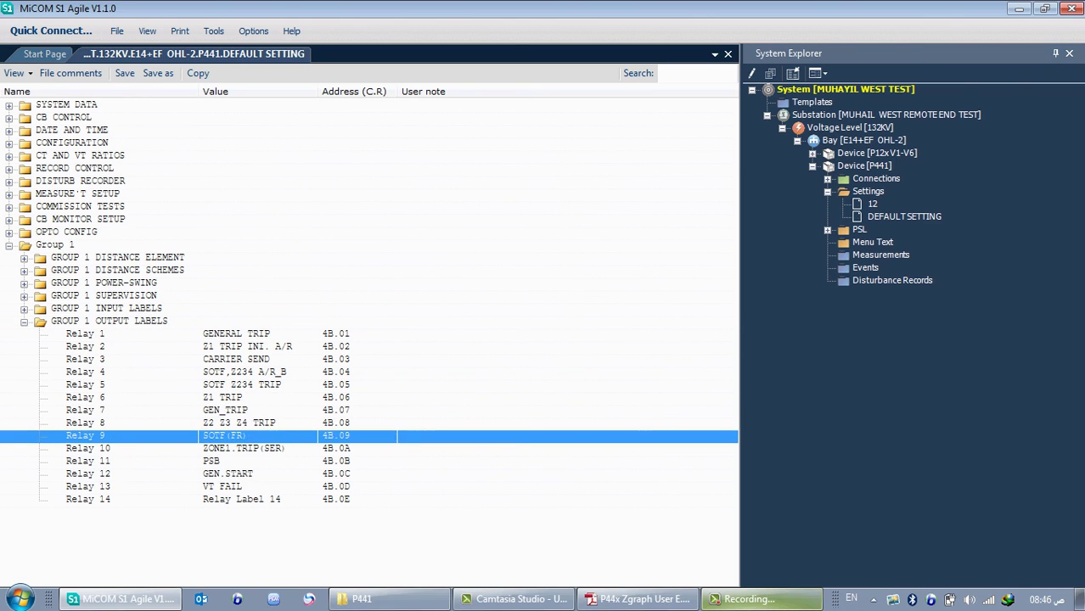
{"action": "key", "text": "Up"}
{"action": "key", "text": "Up"}
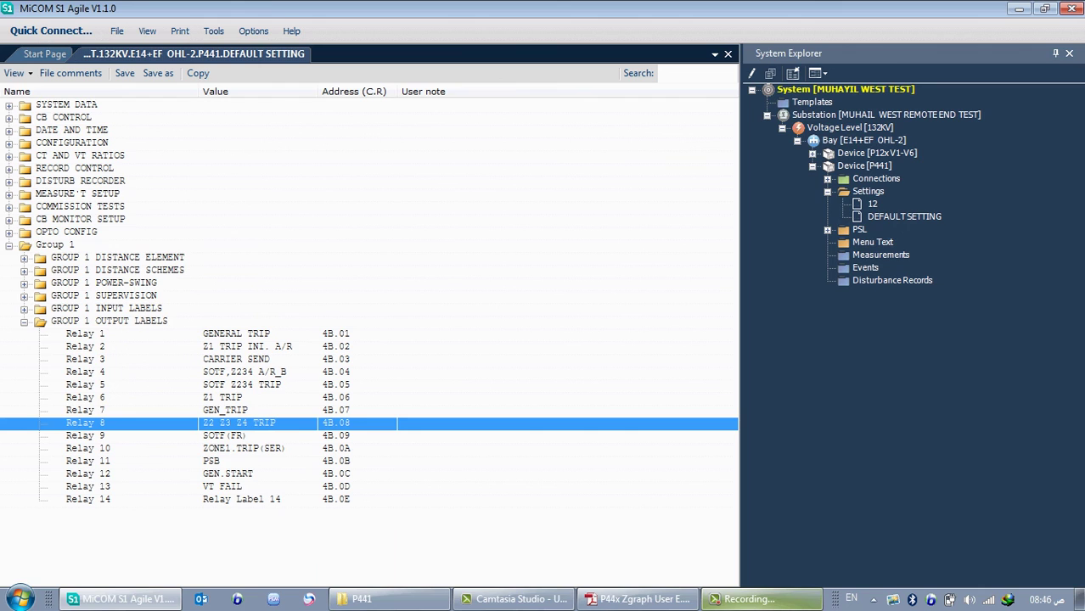
{"action": "key", "text": "Return"}
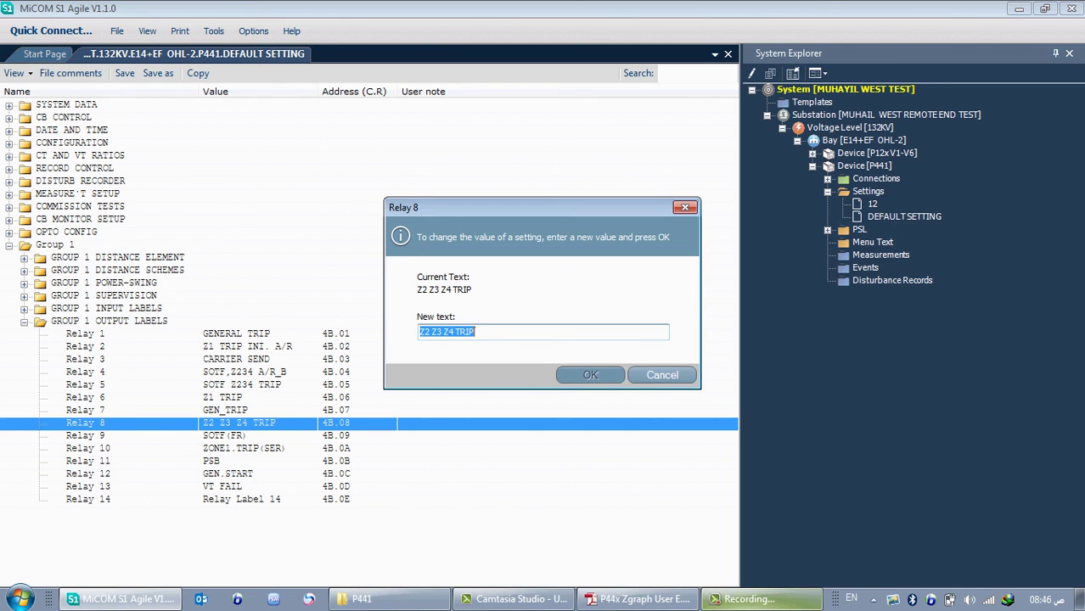
{"action": "key", "text": "Tab"}
{"action": "key", "text": "Return"}
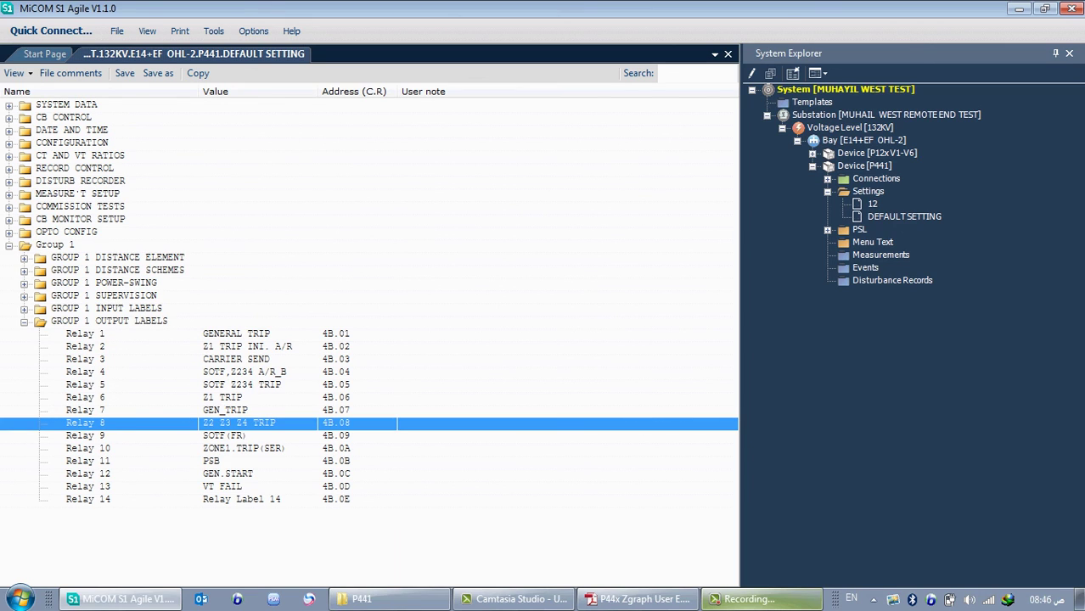
- Open the P441 device's PSL file 000 in a maximized PSL-Courier window and examine the output relay logic up close
{"action": "left_click", "coordinate": [828, 230]}
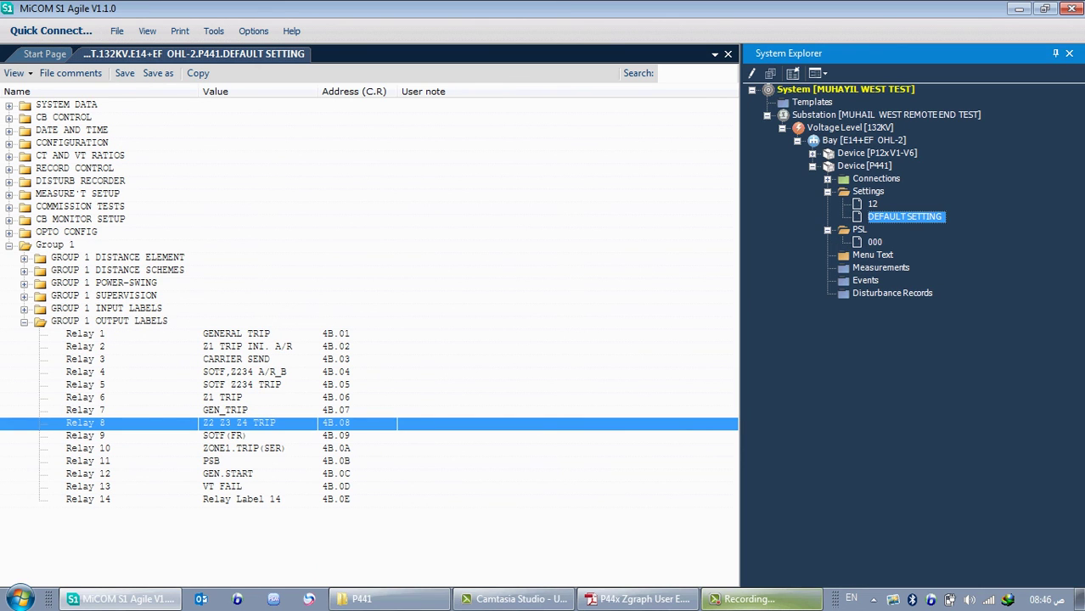
{"action": "double_click", "coordinate": [875, 242]}
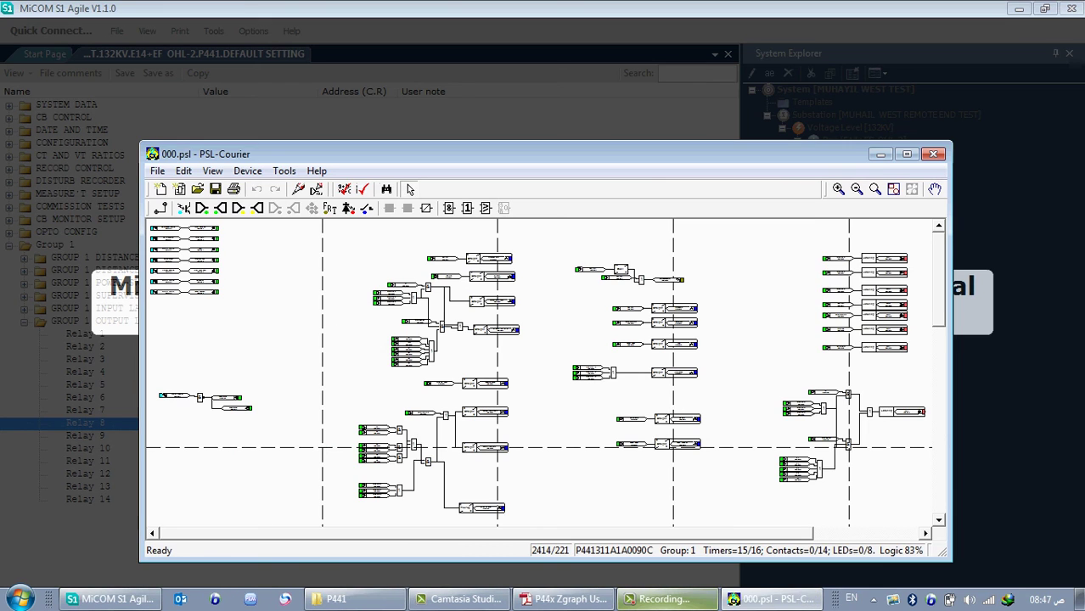
{"action": "left_click", "coordinate": [907, 153]}
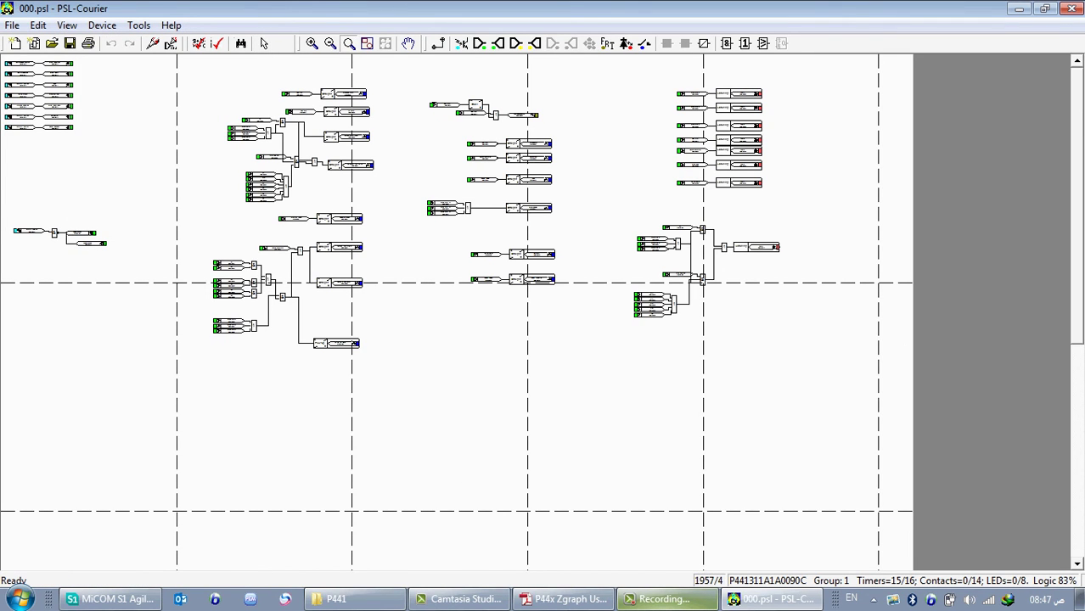
{"action": "left_click_drag", "start_coordinate": [595, 205], "coordinate": [444, 106]}
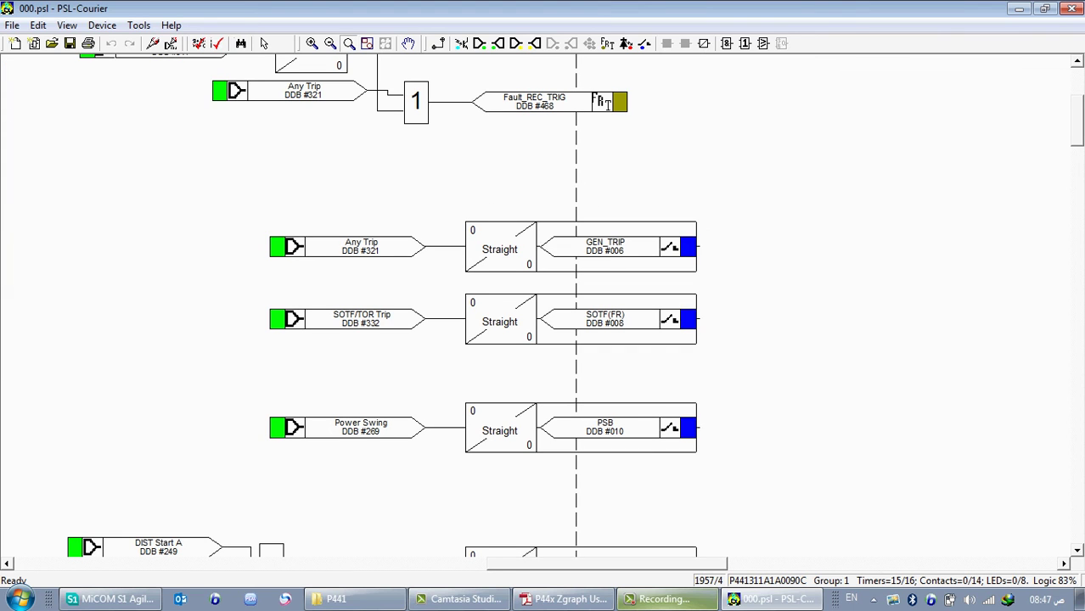
{"action": "left_click_drag", "start_coordinate": [607, 563], "coordinate": [400, 564]}
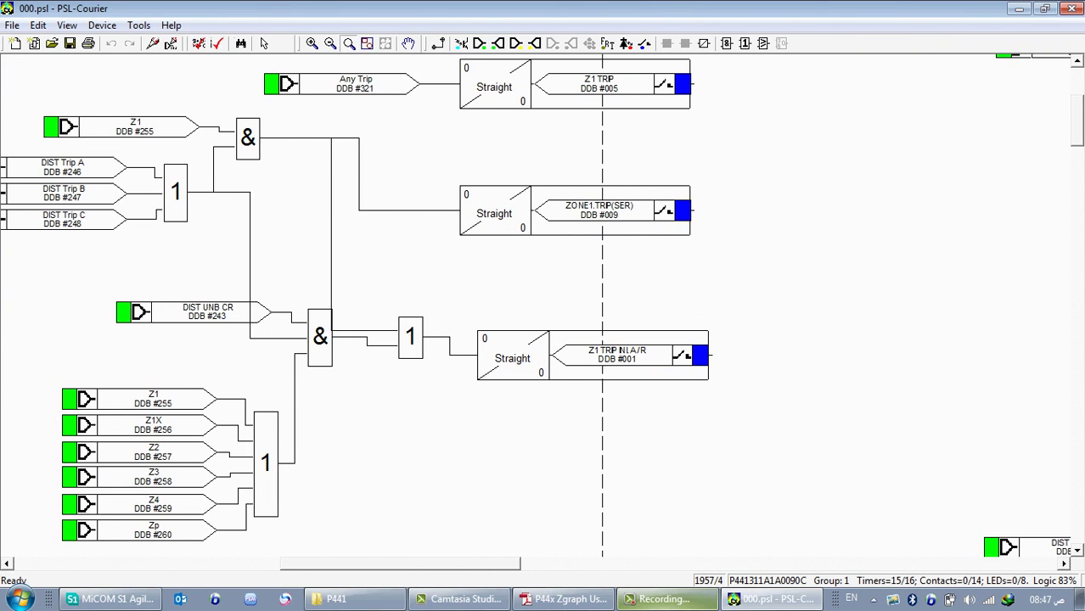
- Search the logic scheme for DDB number 000 and clear the resulting highlight
{"action": "left_click", "coordinate": [264, 44]}
{"action": "left_click", "coordinate": [508, 92]}
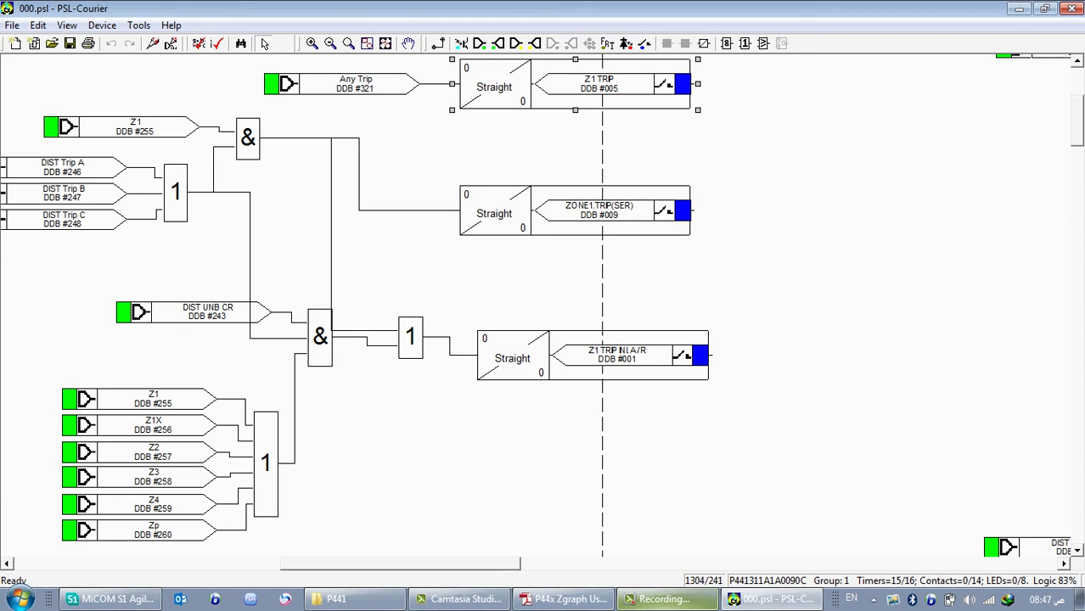
{"action": "left_click", "coordinate": [240, 44]}
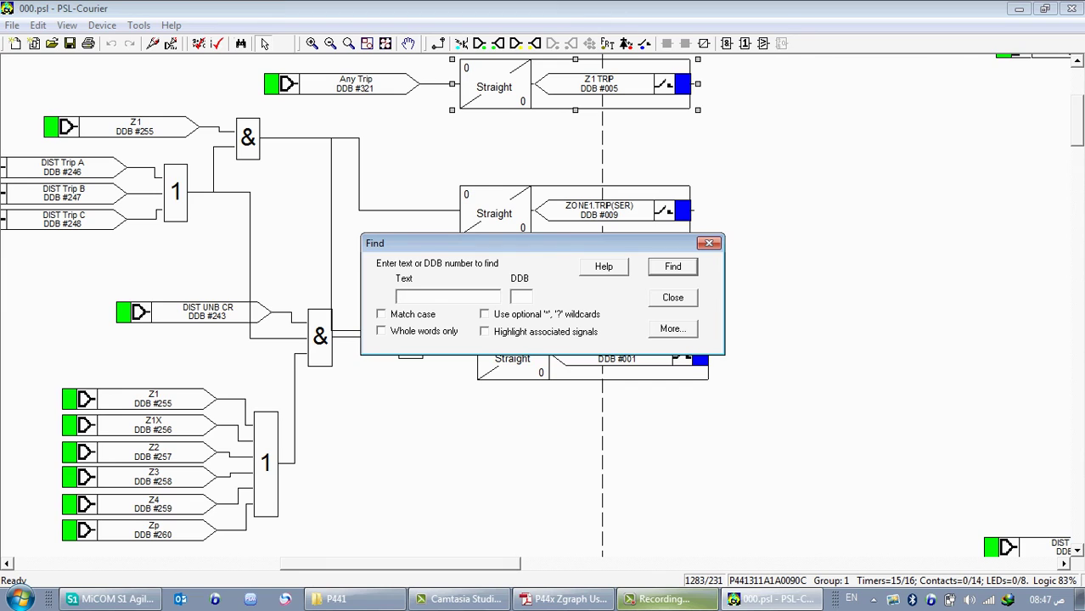
{"action": "left_click_drag", "start_coordinate": [501, 243], "coordinate": [437, 226]}
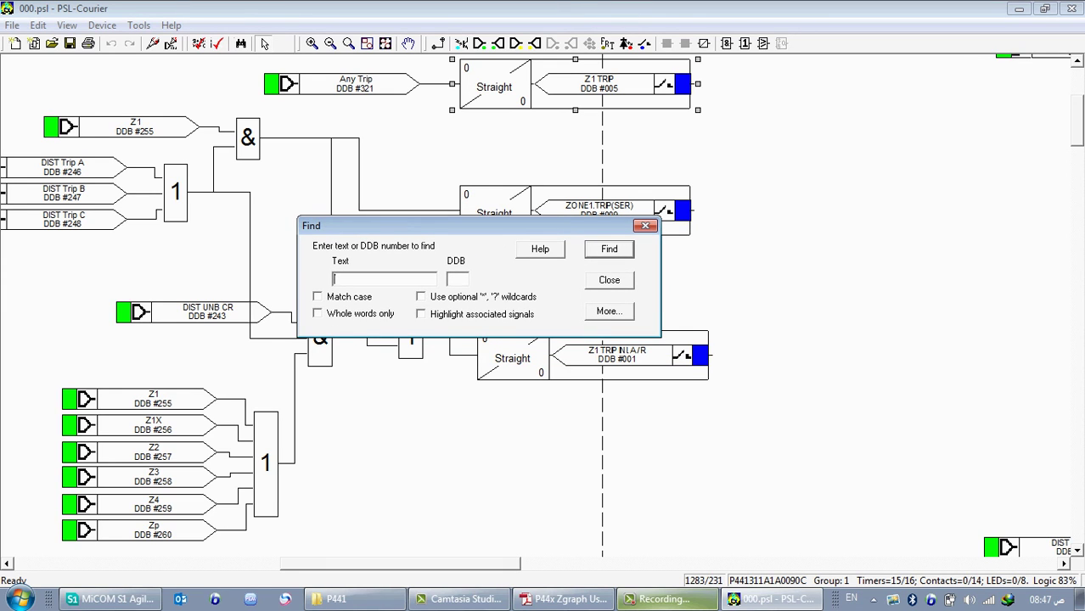
{"action": "left_click", "coordinate": [457, 279]}
{"action": "type", "text": "000"}
{"action": "key", "text": "Return"}
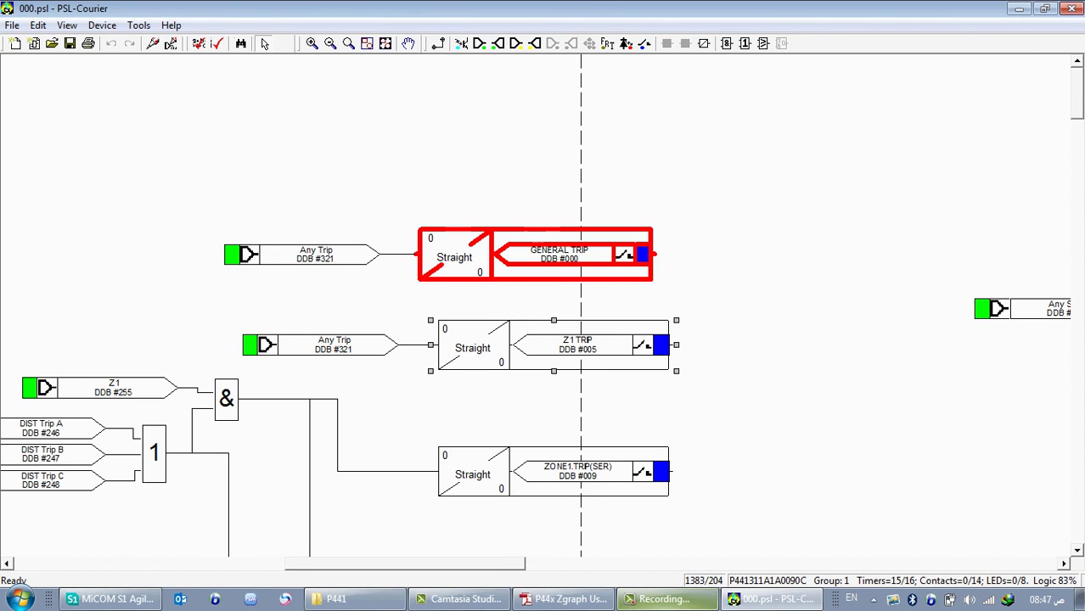
{"action": "left_click", "coordinate": [485, 295]}
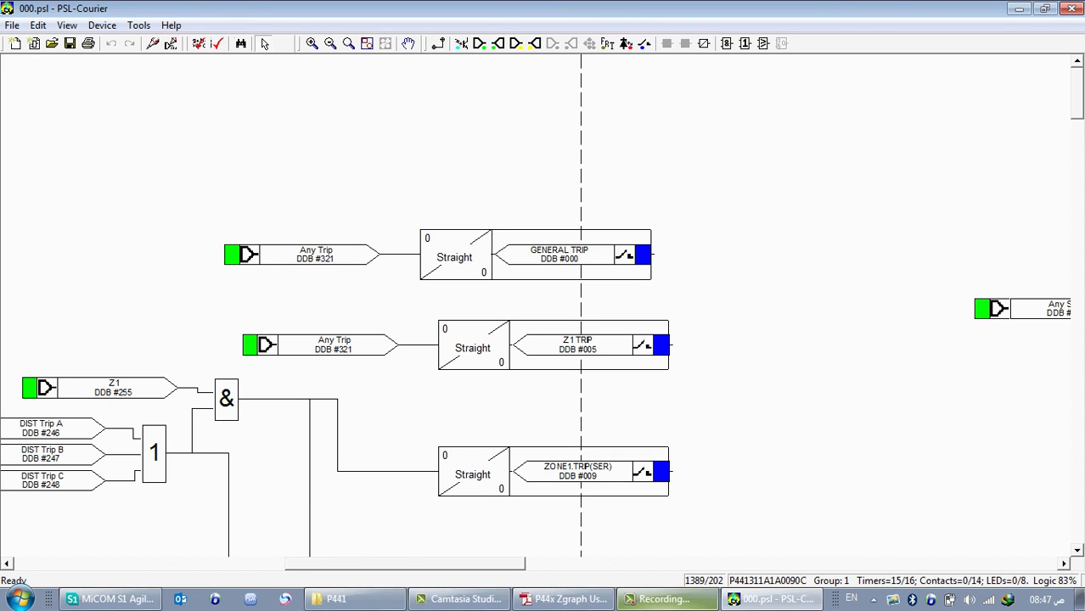
- Delete the Any Trip input feeding the GENERAL TRIP output and place a new input signal there
{"action": "left_click", "coordinate": [338, 254]}
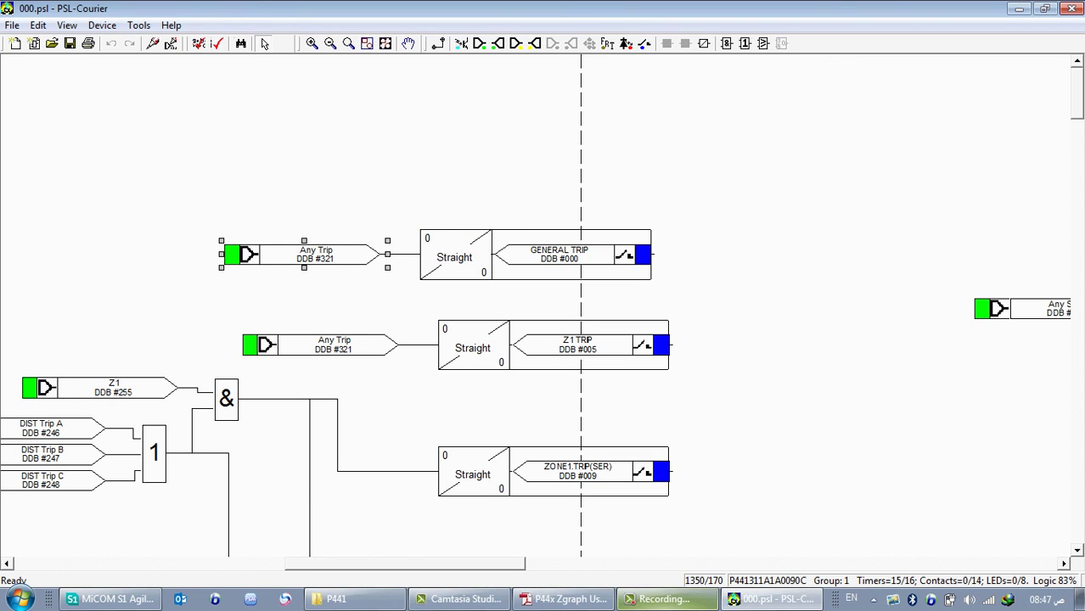
{"action": "key", "text": "Delete"}
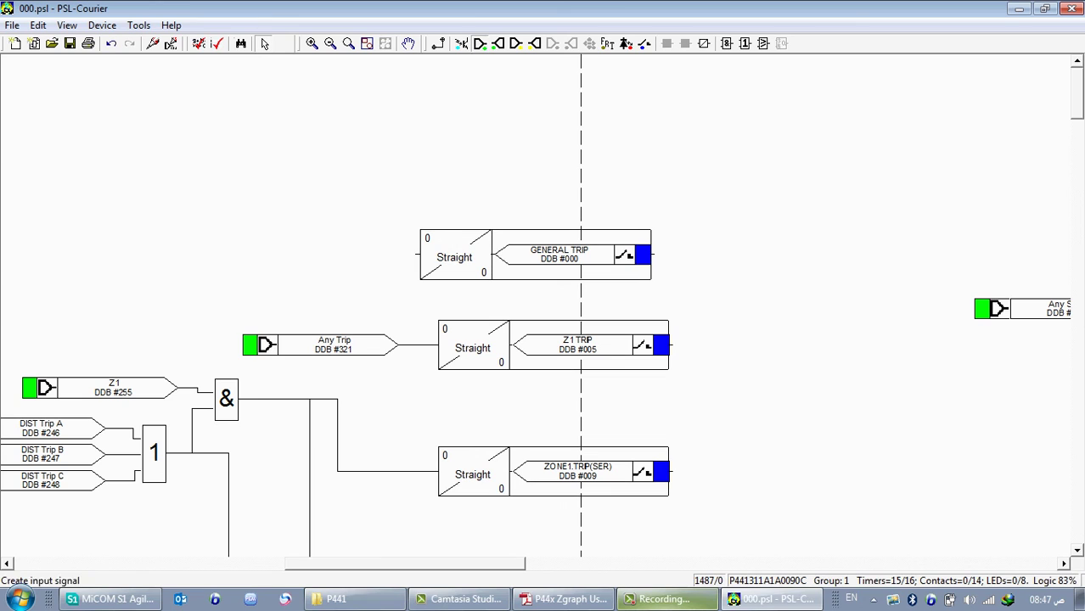
{"action": "left_click", "coordinate": [479, 44]}
{"action": "left_click", "coordinate": [321, 244]}
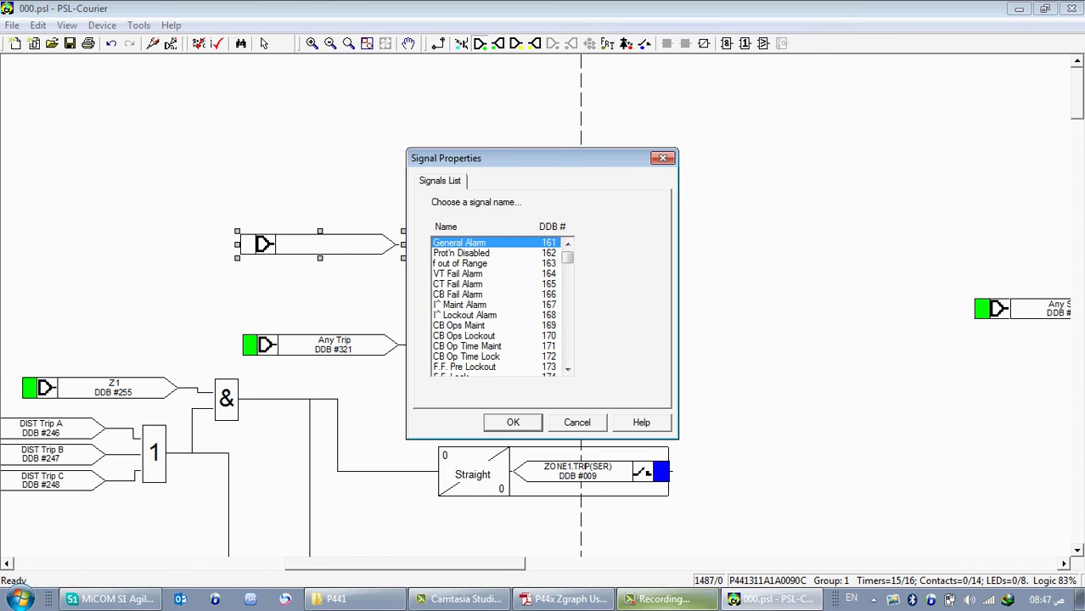
- Assign the Any Trip signal, DDB #321, to the new input signal
{"action": "key", "text": "Down"}
{"action": "key", "text": "Down"}
{"action": "key", "text": "Down"}
{"action": "key", "text": "Down"}
{"action": "key", "text": "Down"}
{"action": "key", "text": "Down"}
{"action": "key", "text": "Down"}
{"action": "key", "text": "Down"}
{"action": "key", "text": "Down"}
{"action": "key", "text": "Down"}
{"action": "key", "text": "Down"}
{"action": "key", "text": "Down"}
{"action": "key", "text": "Down"}
{"action": "key", "text": "Down"}
{"action": "key", "text": "Down"}
{"action": "key", "text": "Down"}
{"action": "key", "text": "Down"}
{"action": "key", "text": "Down"}
{"action": "key", "text": "Down"}
{"action": "key", "text": "Down"}
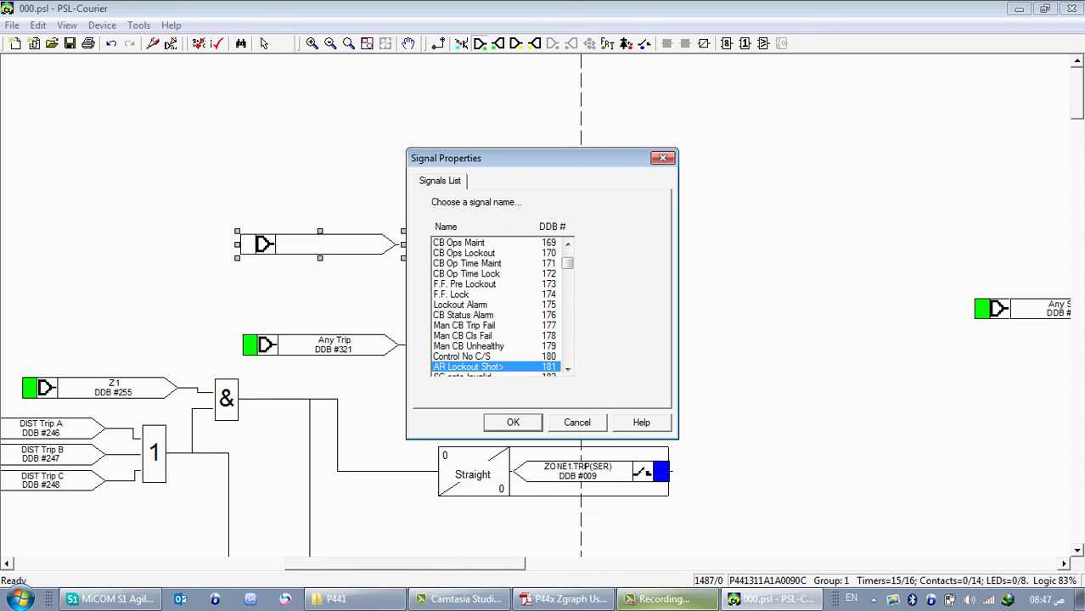
{"action": "key", "text": "Down"}
{"action": "key", "text": "Down"}
{"action": "key", "text": "Down"}
{"action": "key", "text": "Down"}
{"action": "key", "text": "Down"}
{"action": "key", "text": "Down"}
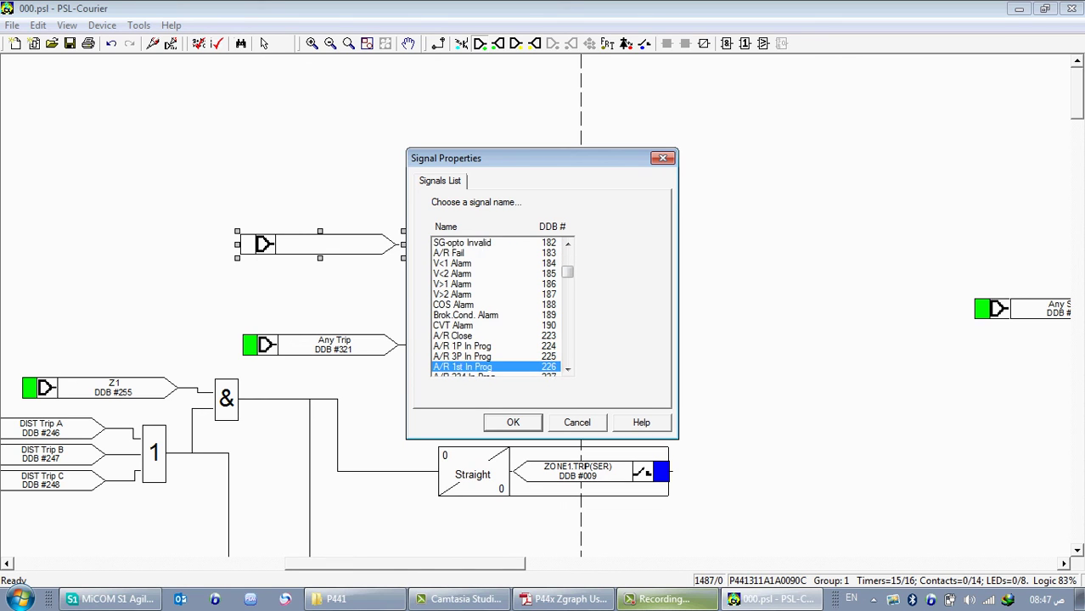
{"action": "key", "text": "Down"}
{"action": "key", "text": "Down"}
{"action": "key", "text": "Down"}
{"action": "key", "text": "Down"}
{"action": "key", "text": "Down"}
{"action": "key", "text": "Down"}
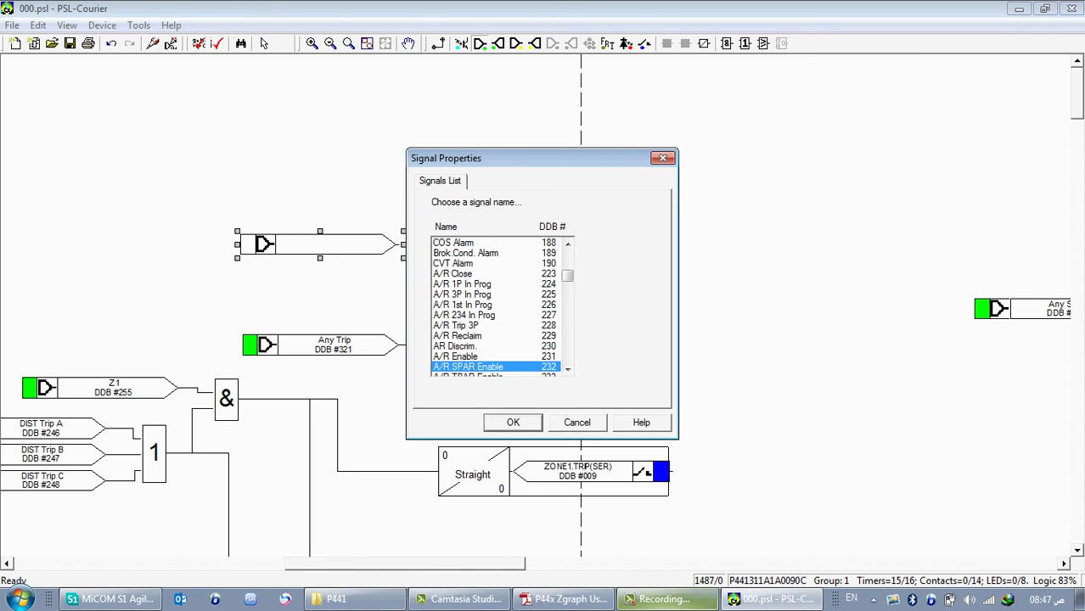
{"action": "key", "text": "a"}
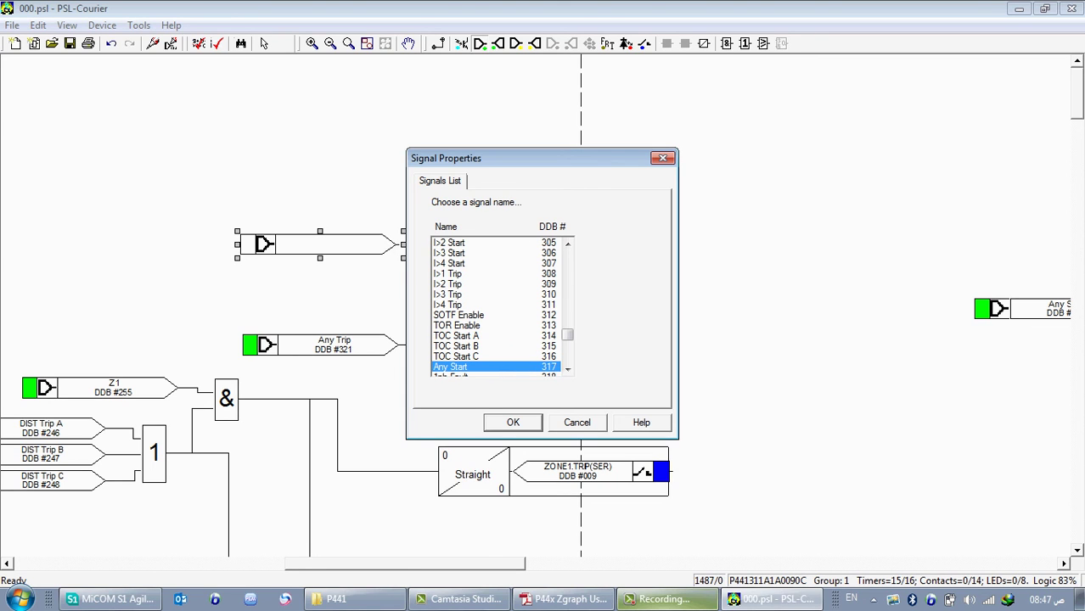
{"action": "key", "text": "a"}
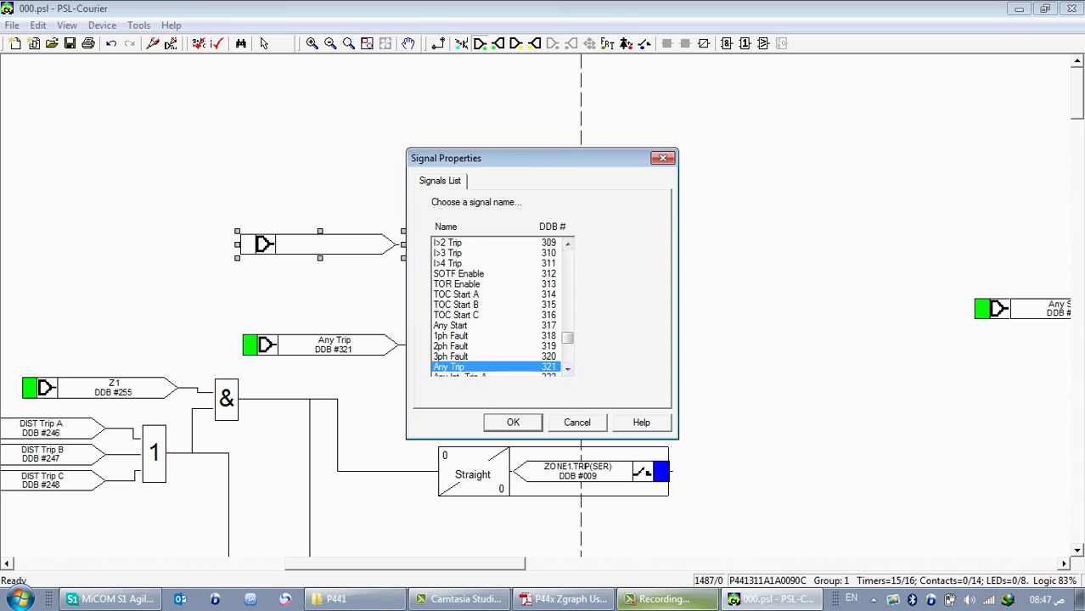
{"action": "key", "text": "Return"}
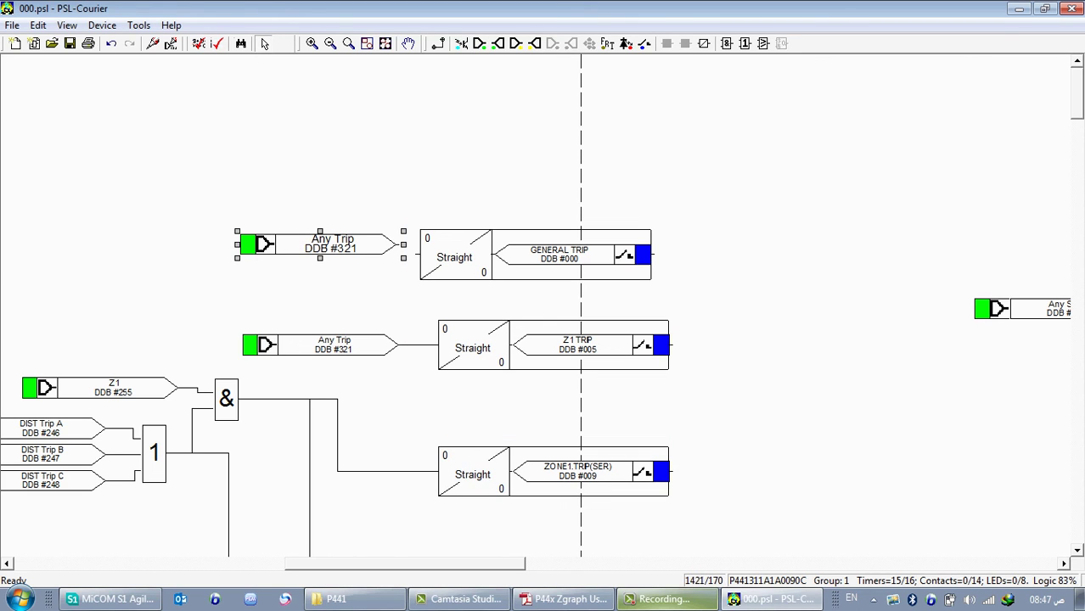
- Position the new Any Trip input ahead of the GENERAL TRIP contact conditioner and link the two
{"action": "left_click_drag", "start_coordinate": [373, 244], "coordinate": [418, 254]}
{"action": "left_click", "coordinate": [438, 43]}
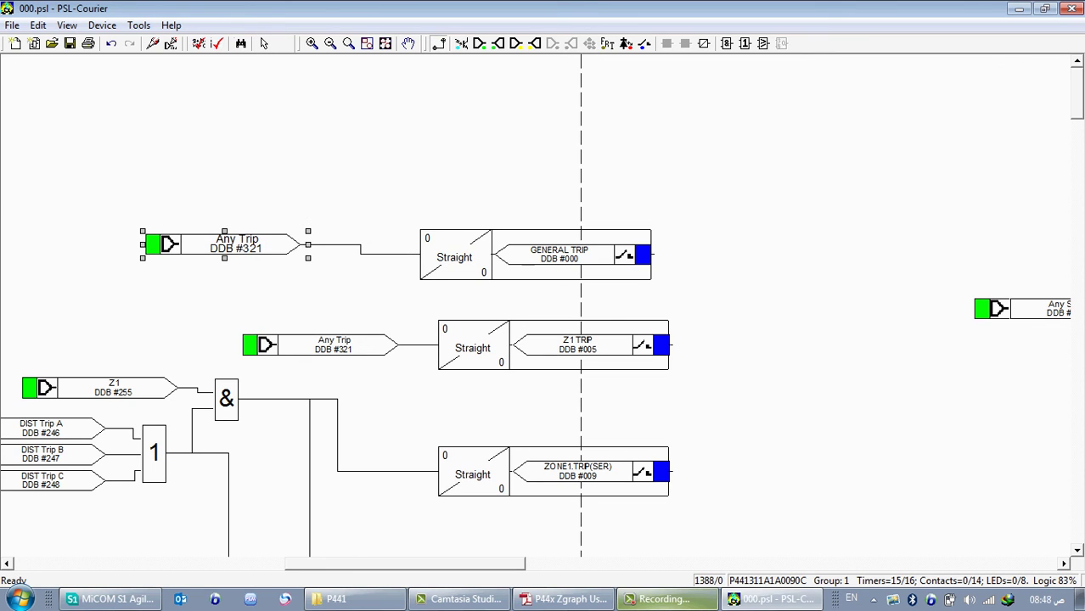
{"action": "left_click", "coordinate": [439, 43]}
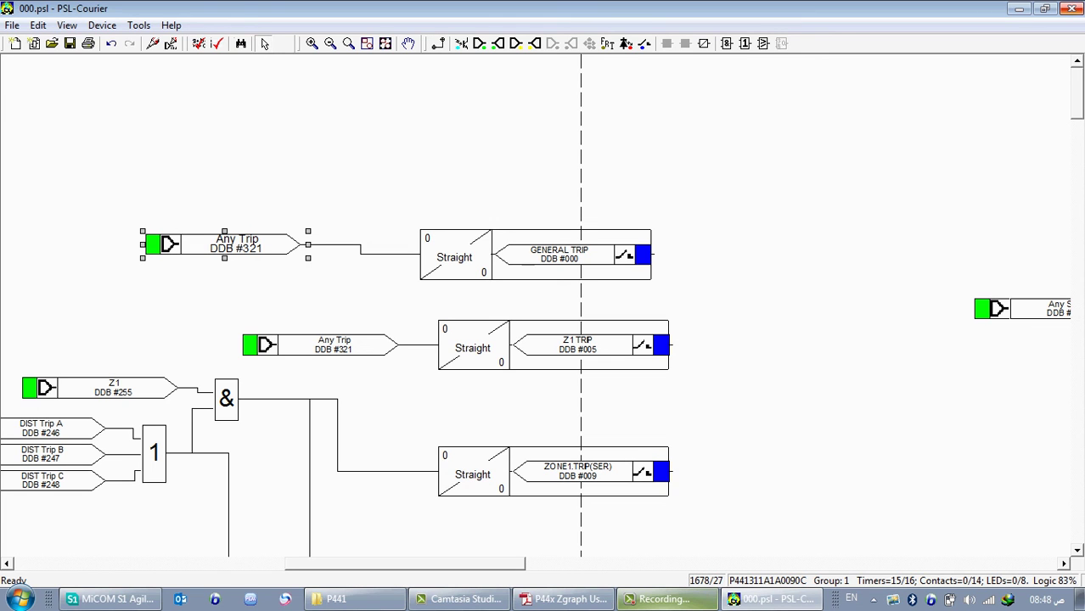
- Look over the rest of the output contact logic, from CARRIER SEND down to Z2 Z3 Z4 TRIP and beyond
{"action": "scroll", "coordinate": [323, 306], "scroll_direction": "down", "scroll_amount": 10}
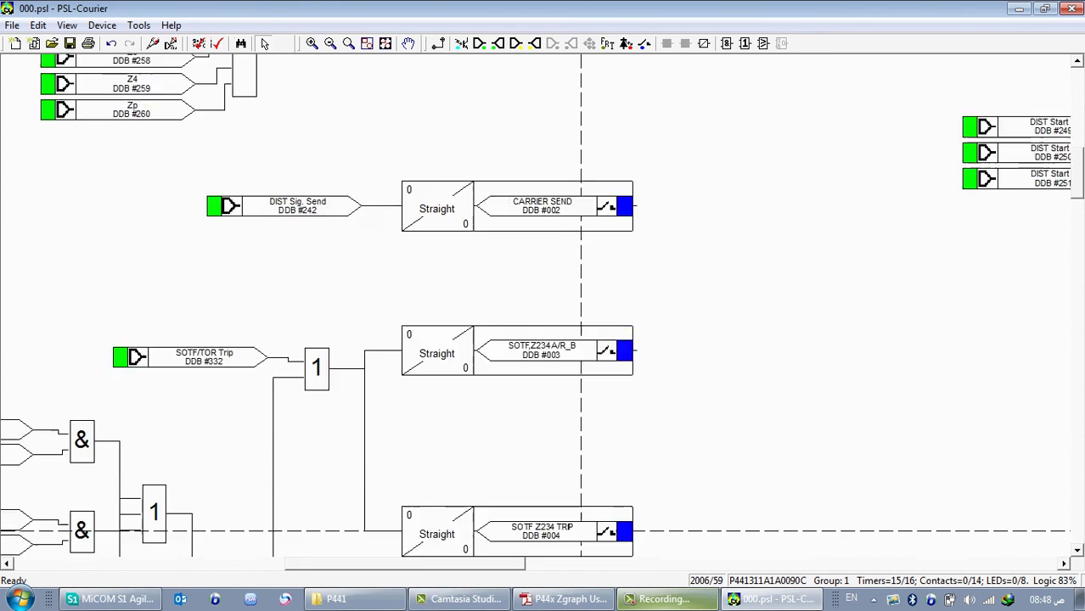
{"action": "left_click_drag", "start_coordinate": [1077, 210], "coordinate": [1077, 234]}
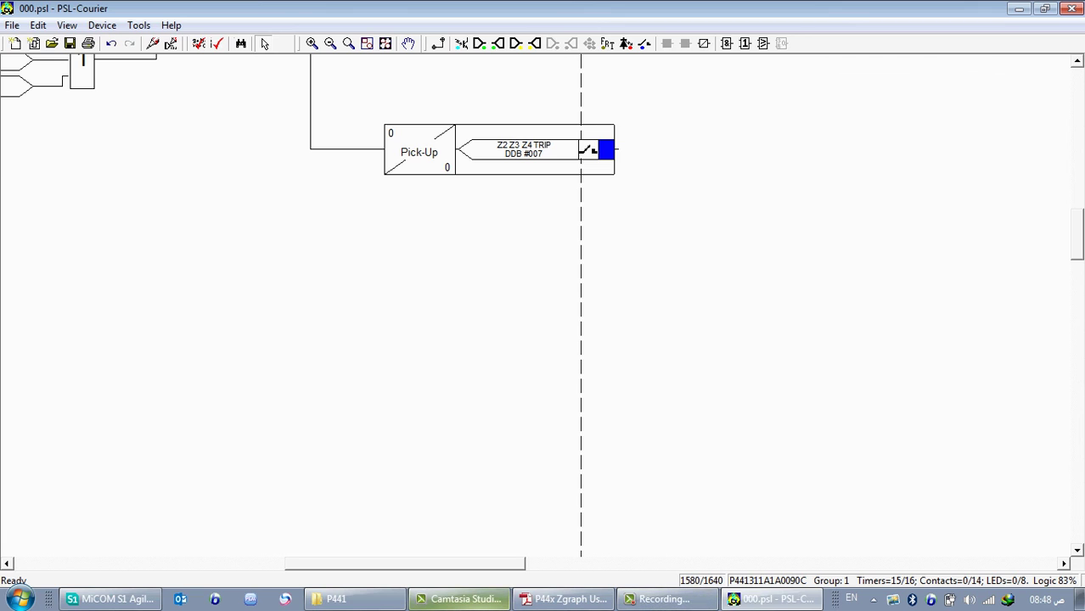
{"action": "left_click_drag", "start_coordinate": [471, 564], "coordinate": [617, 563]}
{"action": "scroll", "coordinate": [542, 306], "scroll_direction": "right", "scroll_amount": 5}
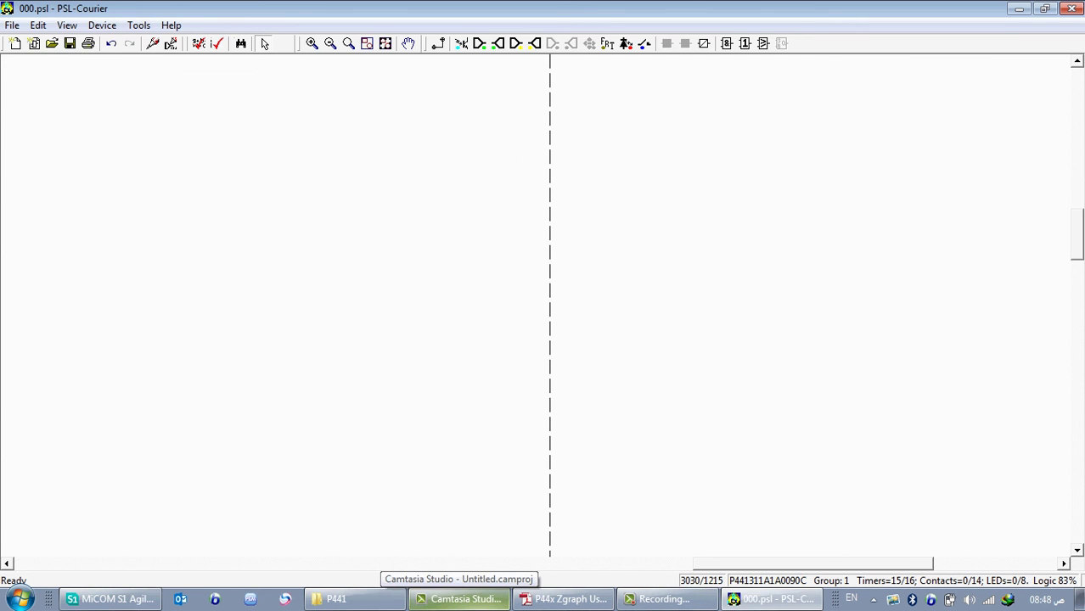